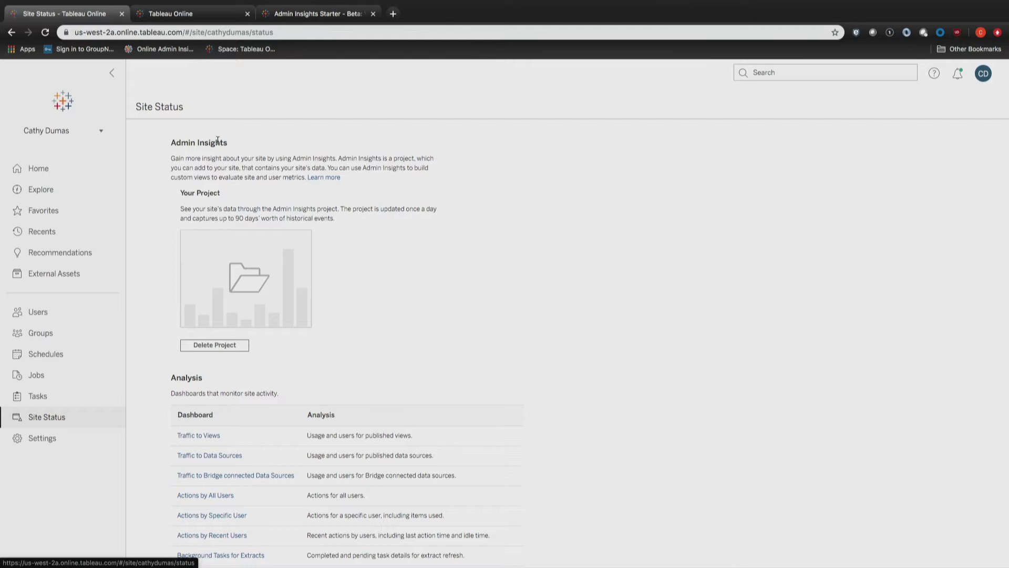
Open the Overview dashboard of the Admin Insights Starter workbook in the Admin Insights project and show it full screen.
left_click(230, 268)
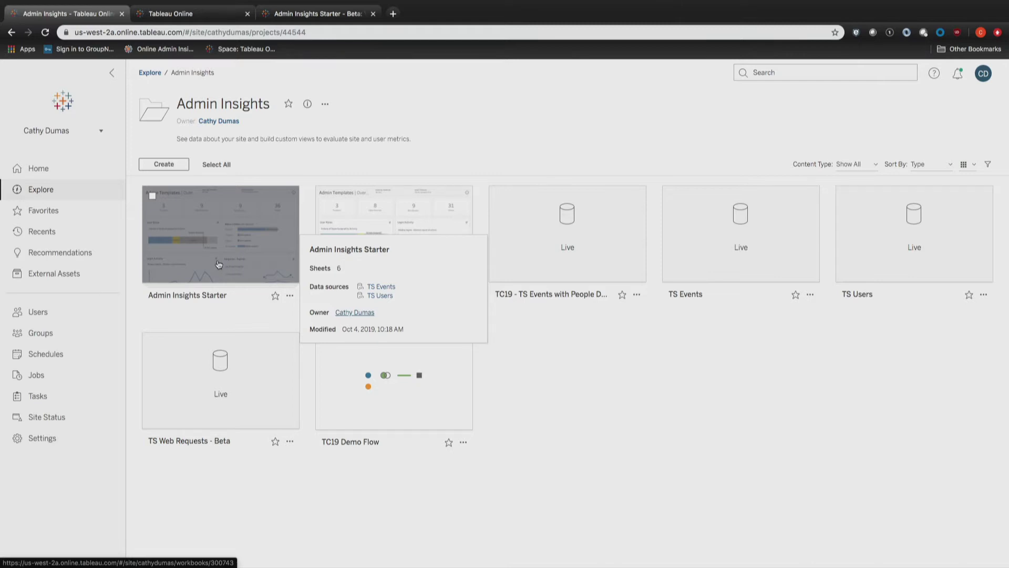
left_click(219, 264)
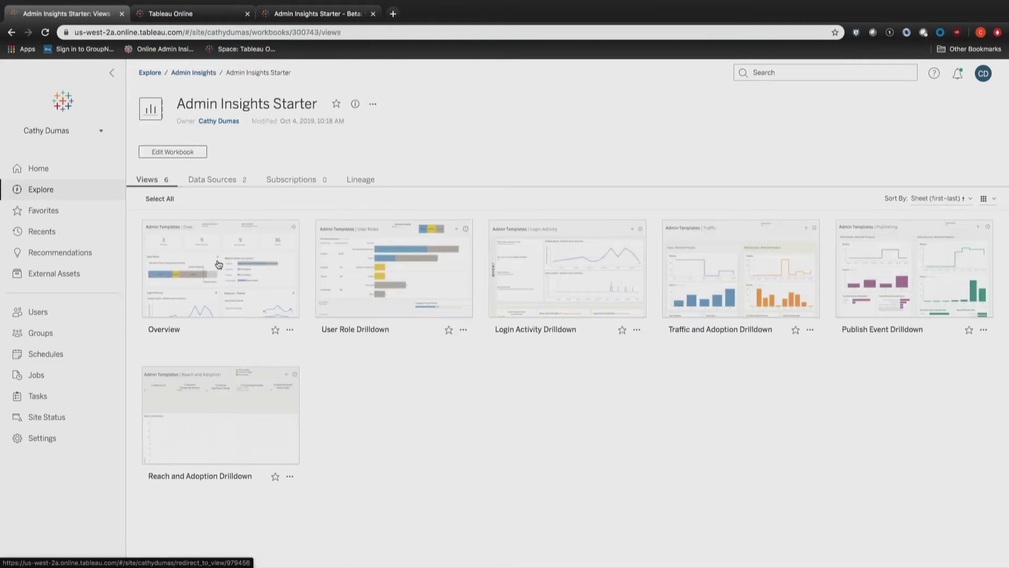
left_click(219, 264)
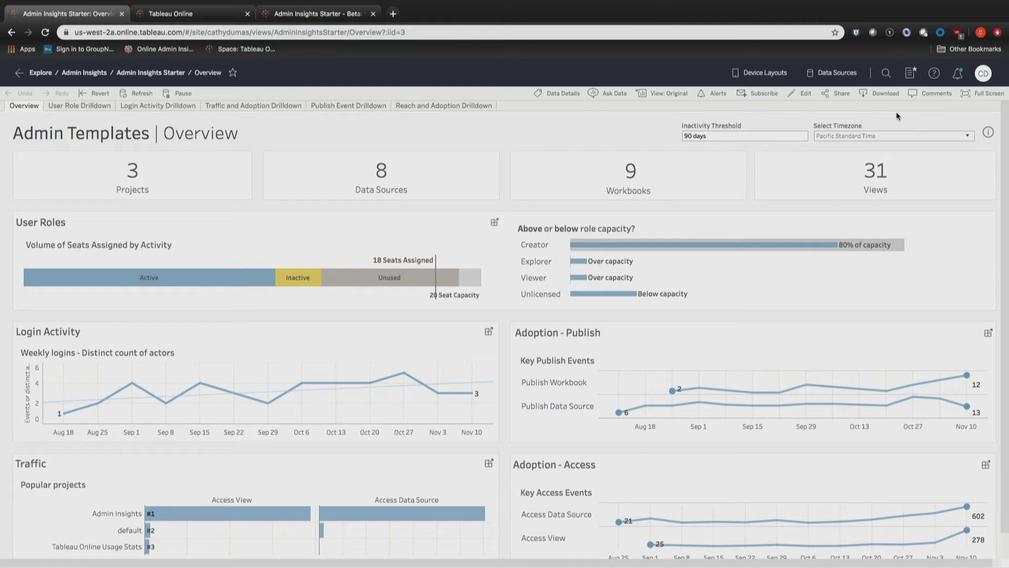
left_click(969, 95)
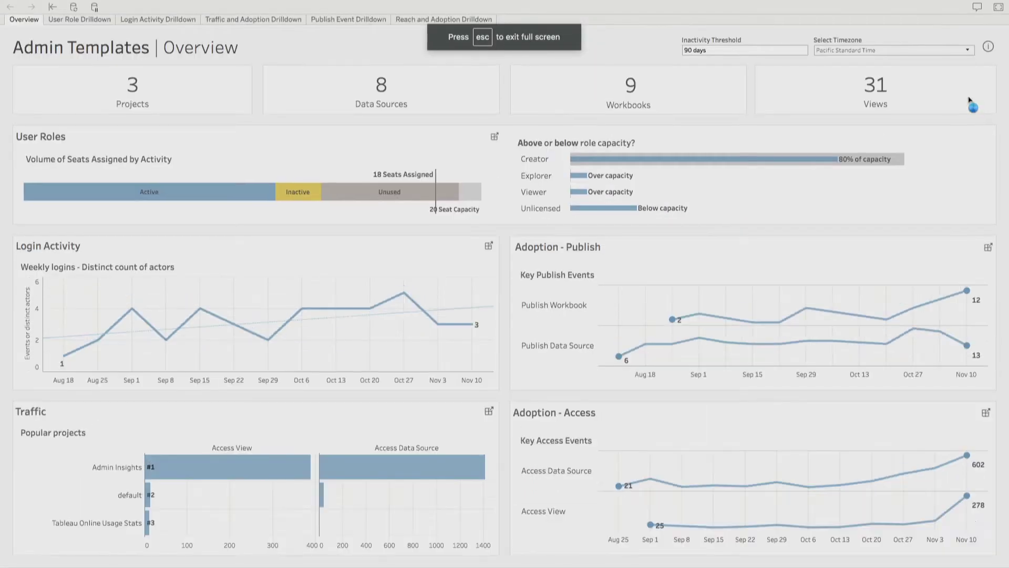
mouse_move(967, 465)
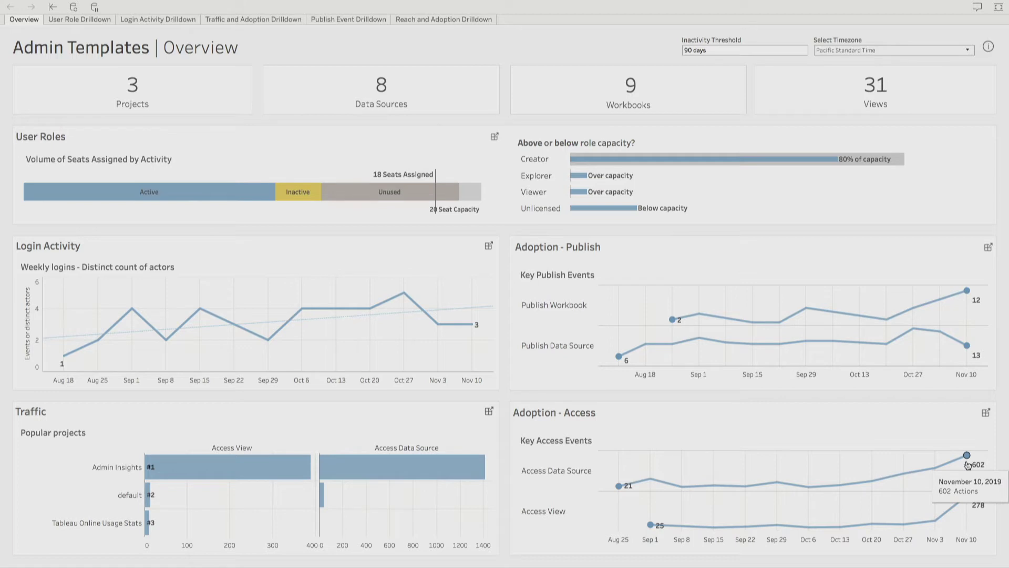
Review the User Role, Traffic and Adoption, and Login Activity drilldown dashboards.
left_click(86, 21)
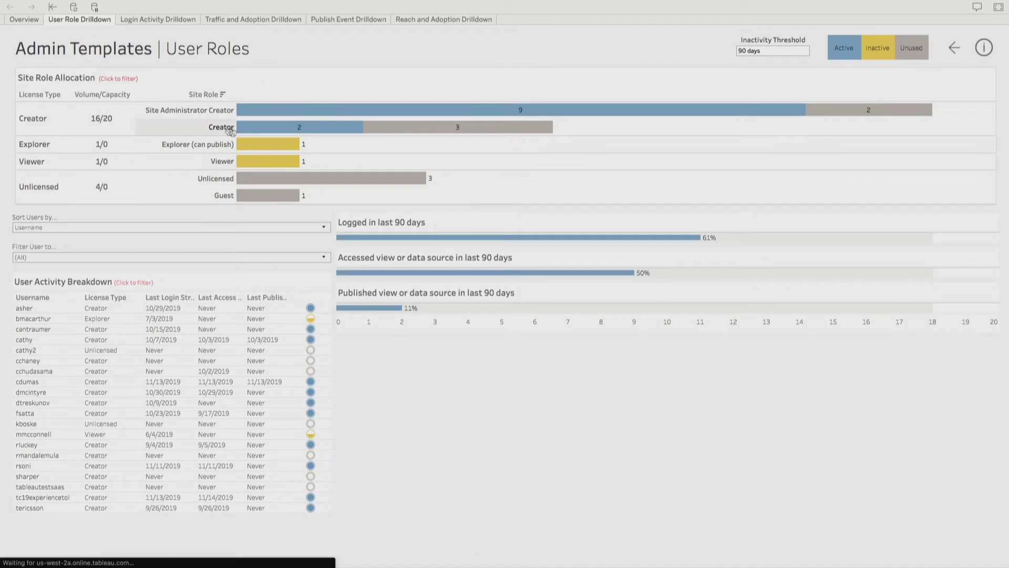
left_click(245, 19)
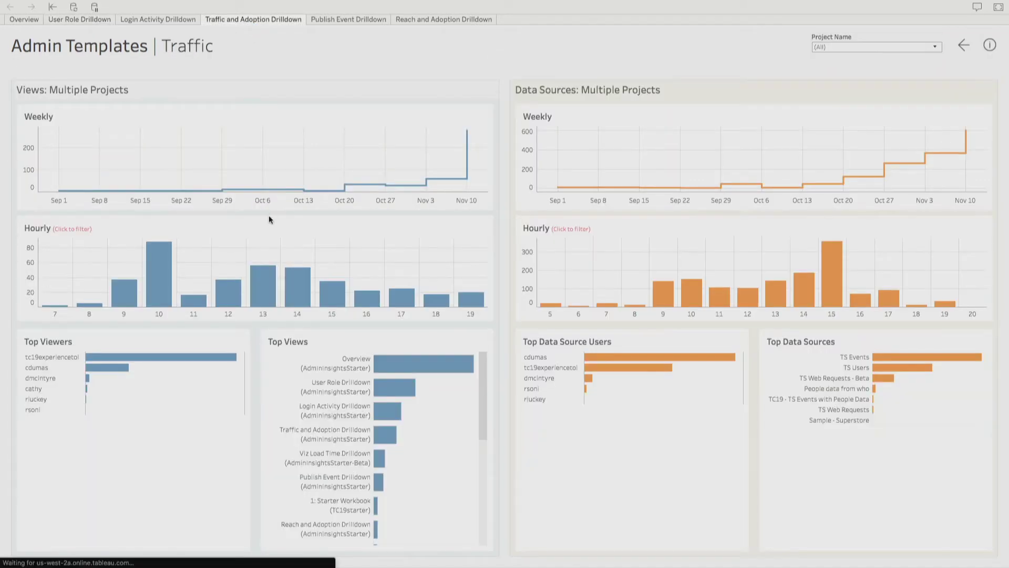
mouse_move(166, 261)
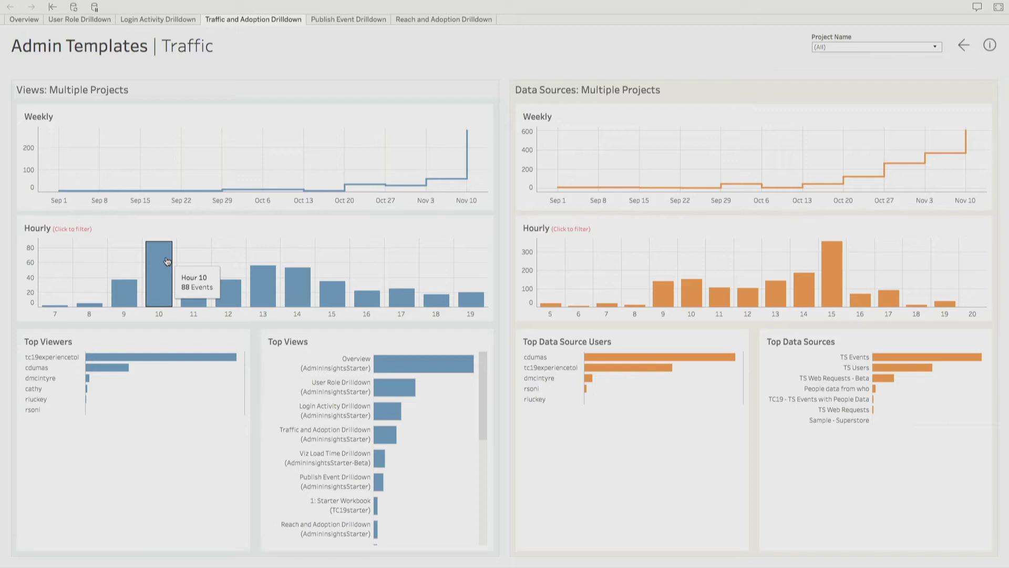
left_click(155, 20)
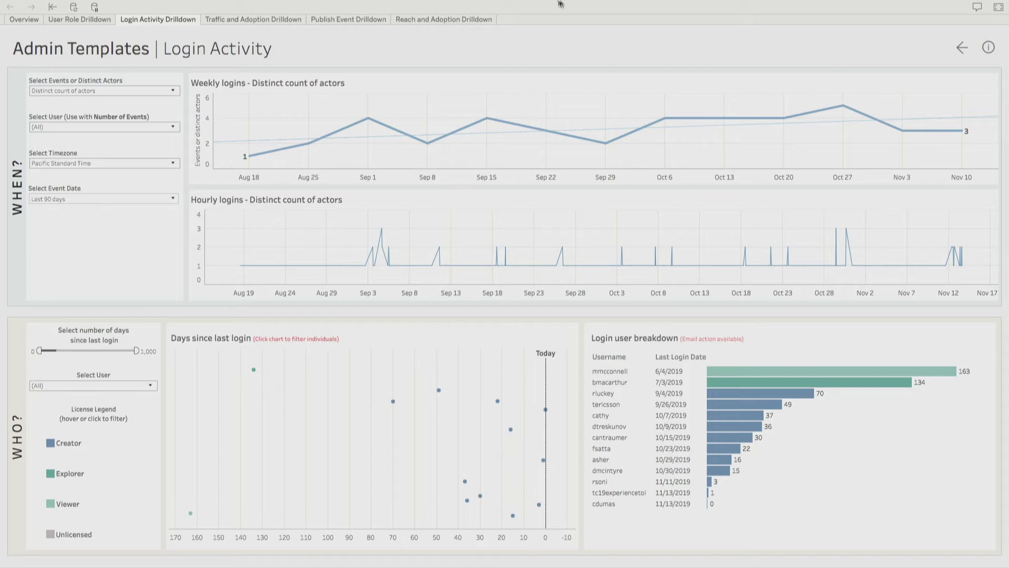
Exit full screen and download the Admin Insights Starter workbook in Tableau Workbook format.
mouse_move(563, 4)
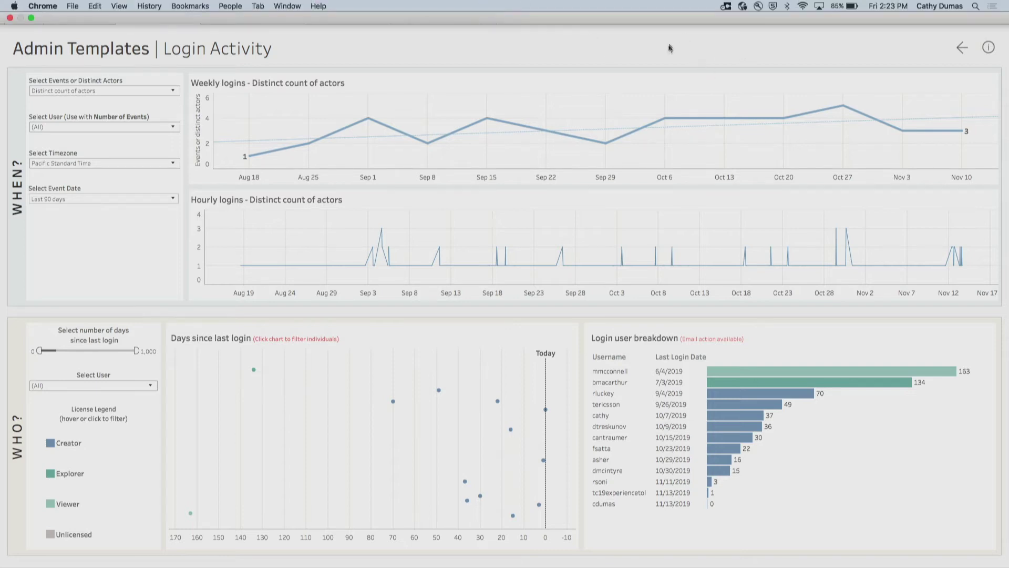
key("Escape")
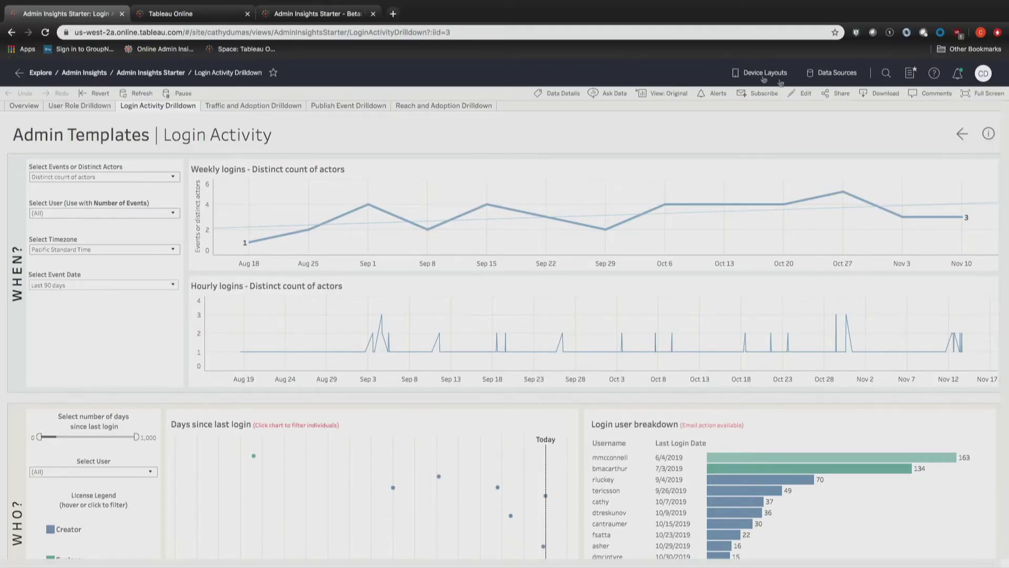
left_click(877, 95)
left_click(531, 382)
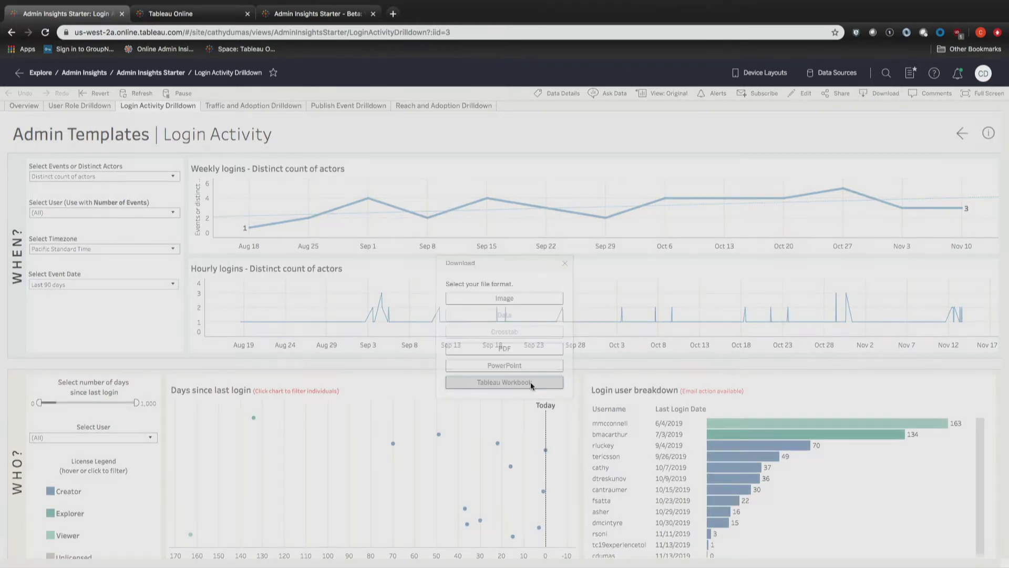
left_click(566, 378)
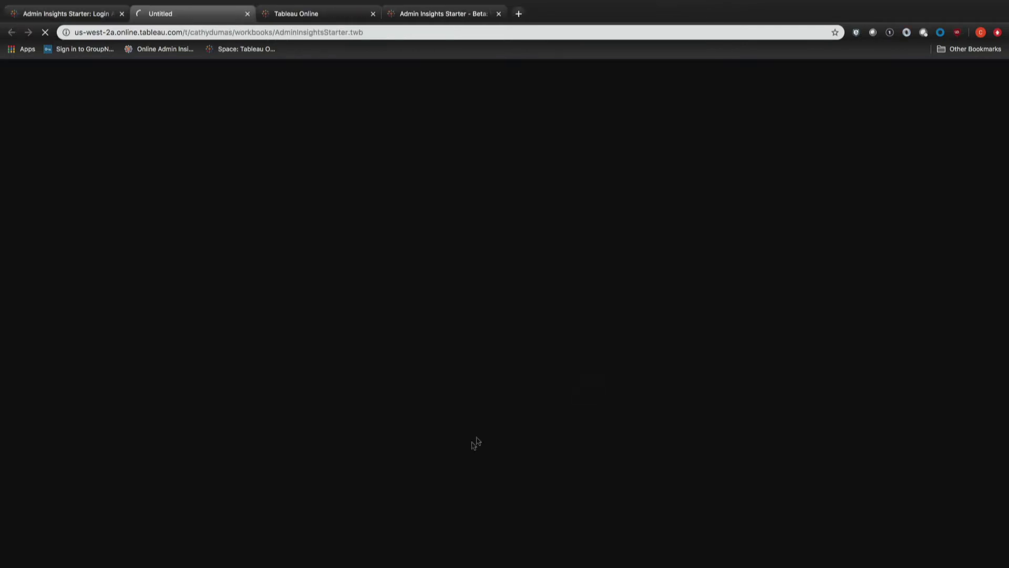
Switch to Tableau Desktop and open the Login user breakdown worksheet from the Login Activity Drilldown dashboard.
key("super+Tab")
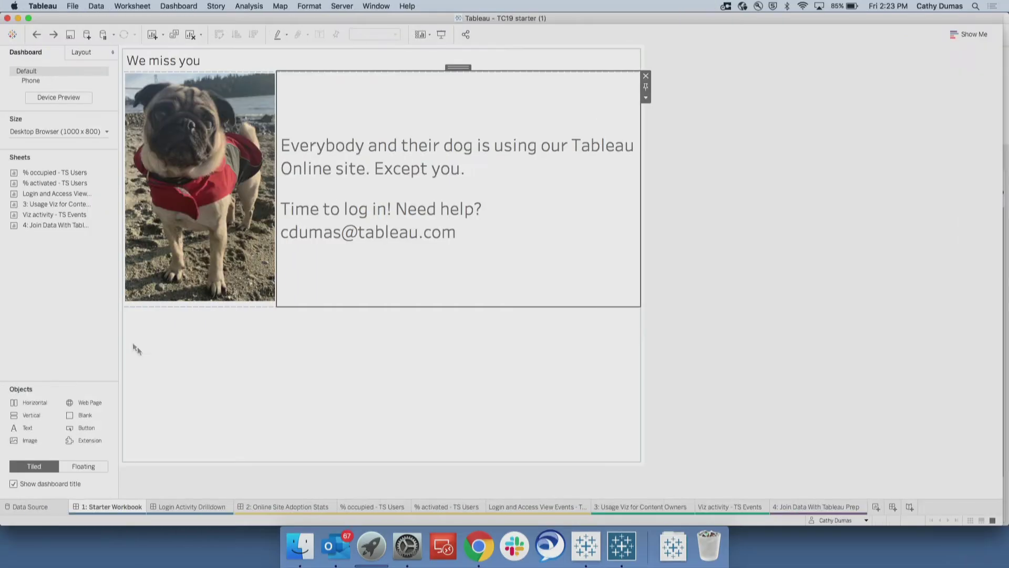
left_click(29, 18)
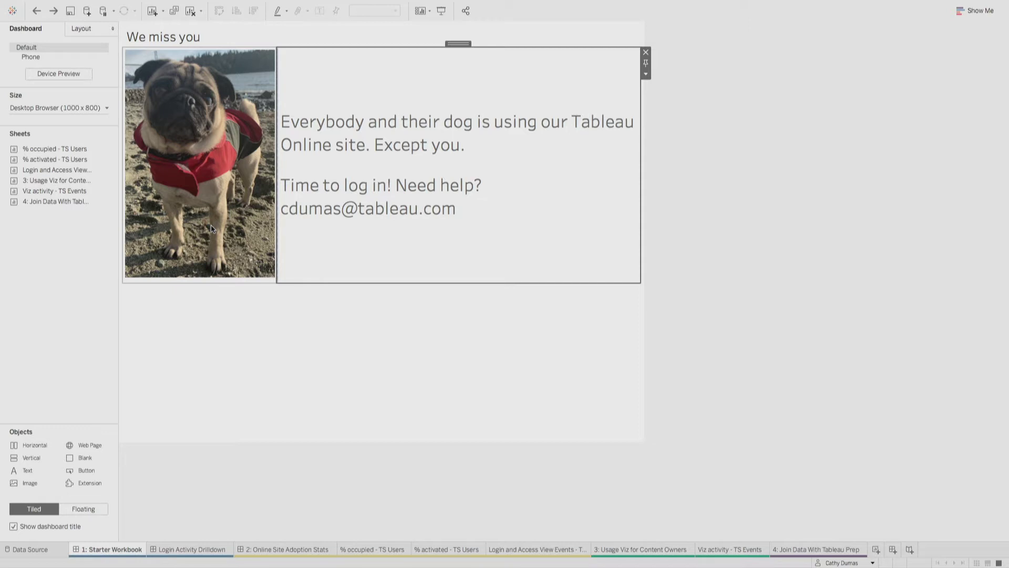
left_click(193, 550)
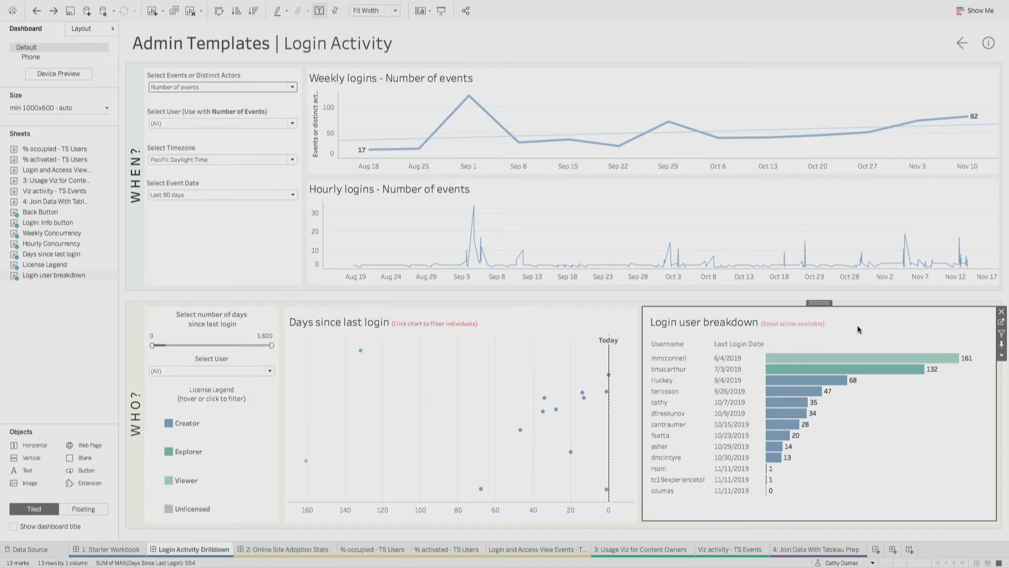
left_click(1002, 322)
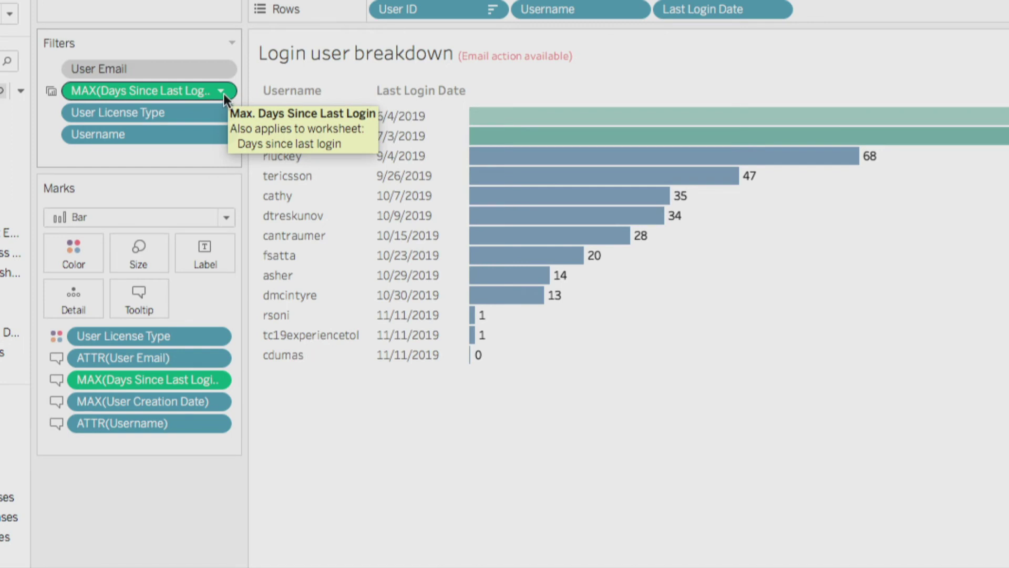
Set the maximum Days Since Last Login filter to the special option that keeps only null values.
left_click(223, 94)
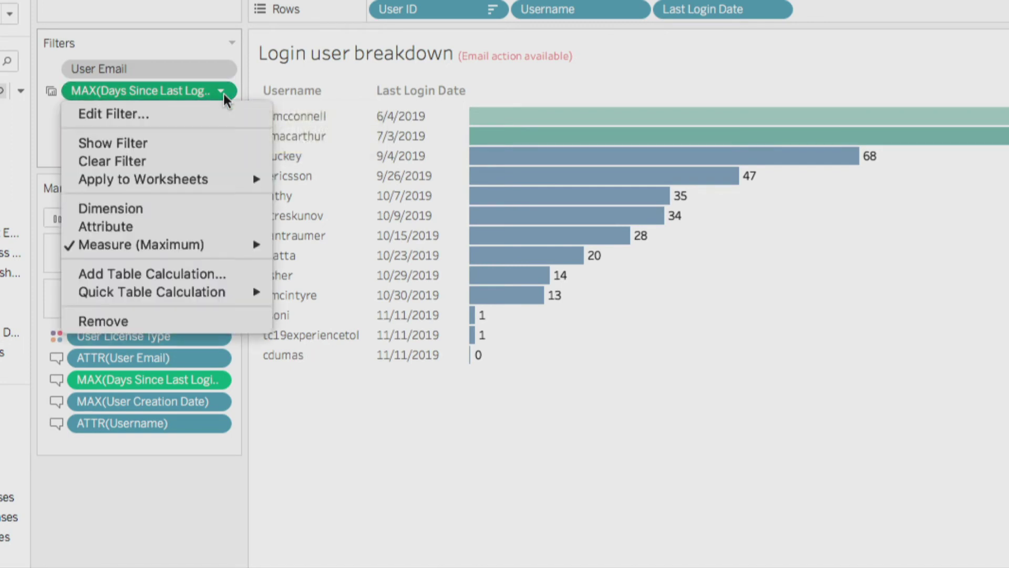
left_click(216, 110)
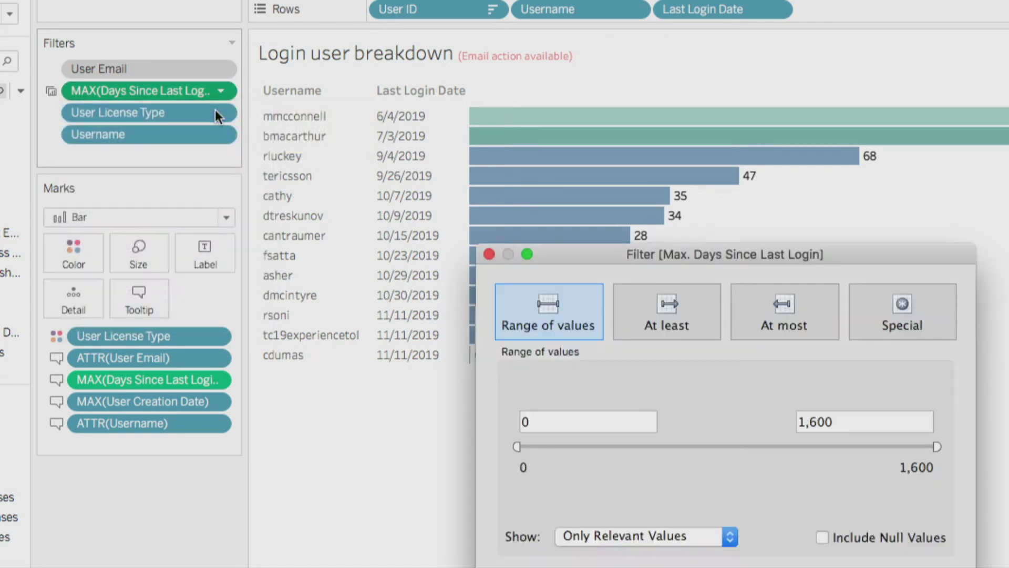
left_click(886, 313)
left_click(570, 378)
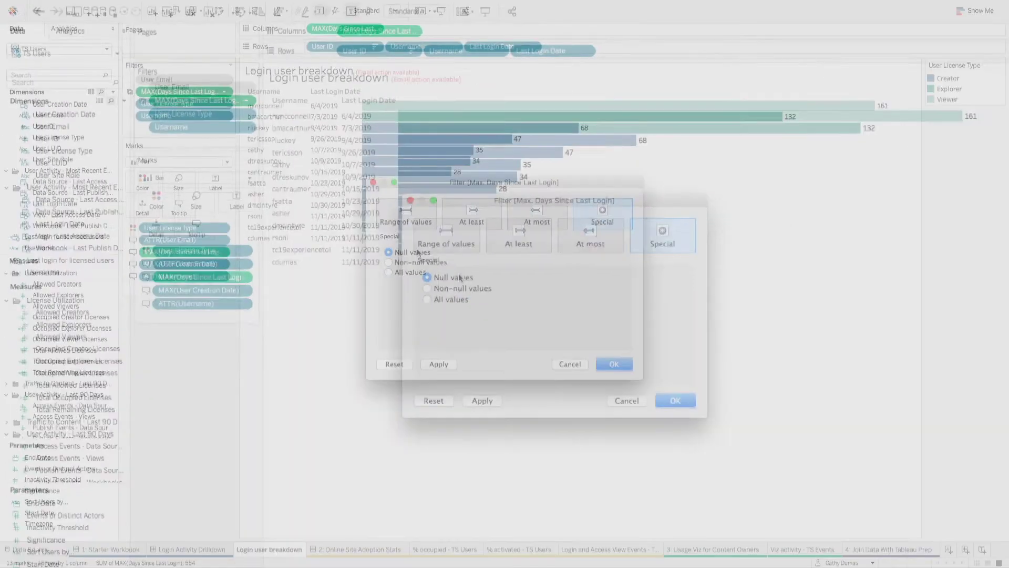
left_click(614, 364)
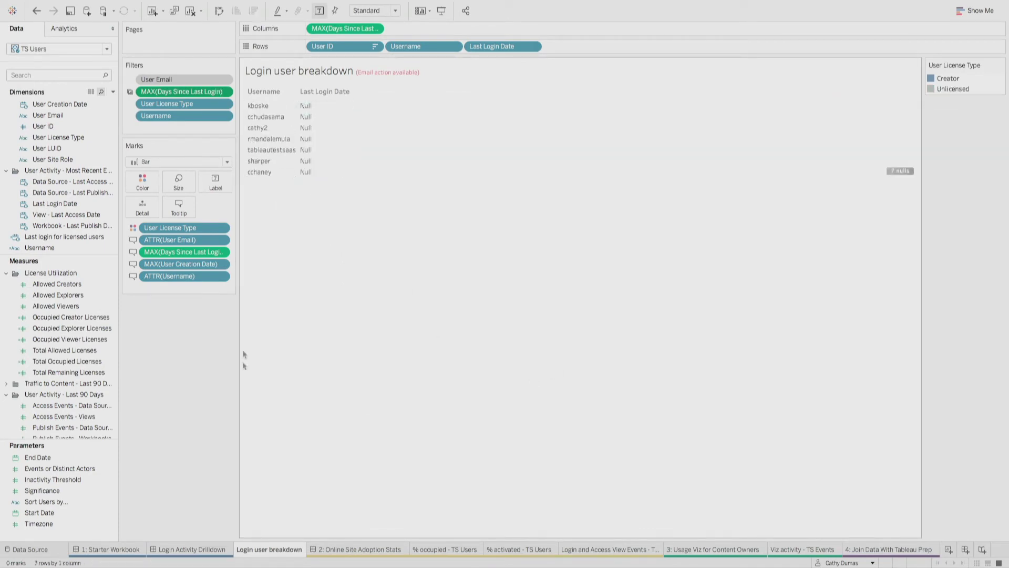
Select all usernames in the Login Activity Drilldown dashboard's user breakdown and start an email to the selected users.
left_click(205, 552)
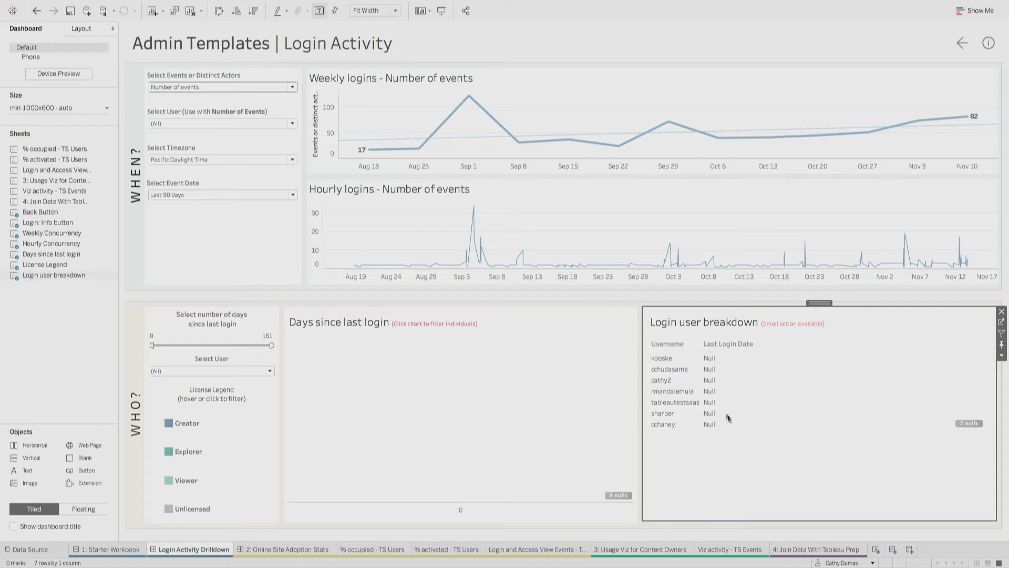
left_click(685, 360)
left_click(678, 425, "shift")
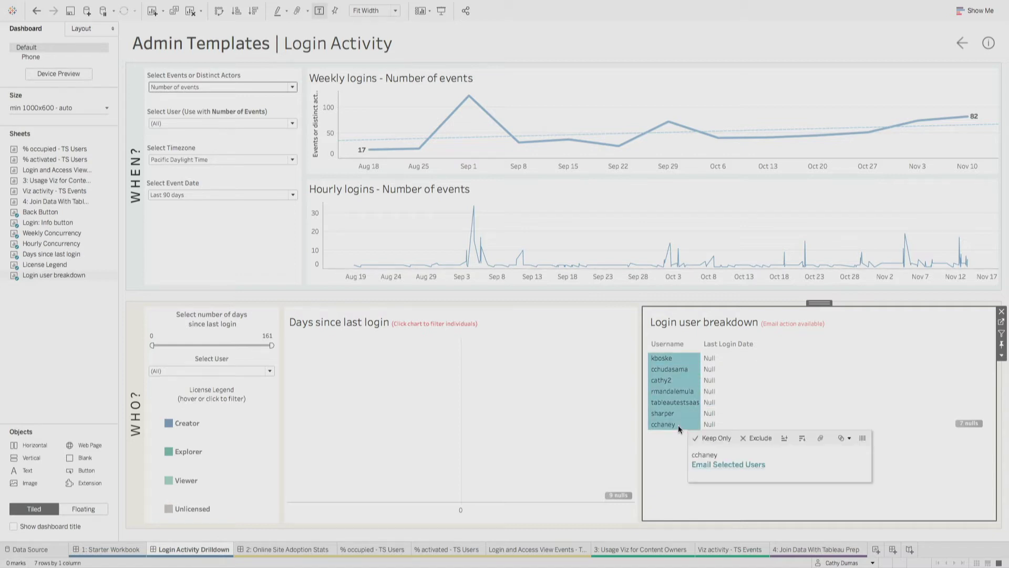
left_click(719, 466)
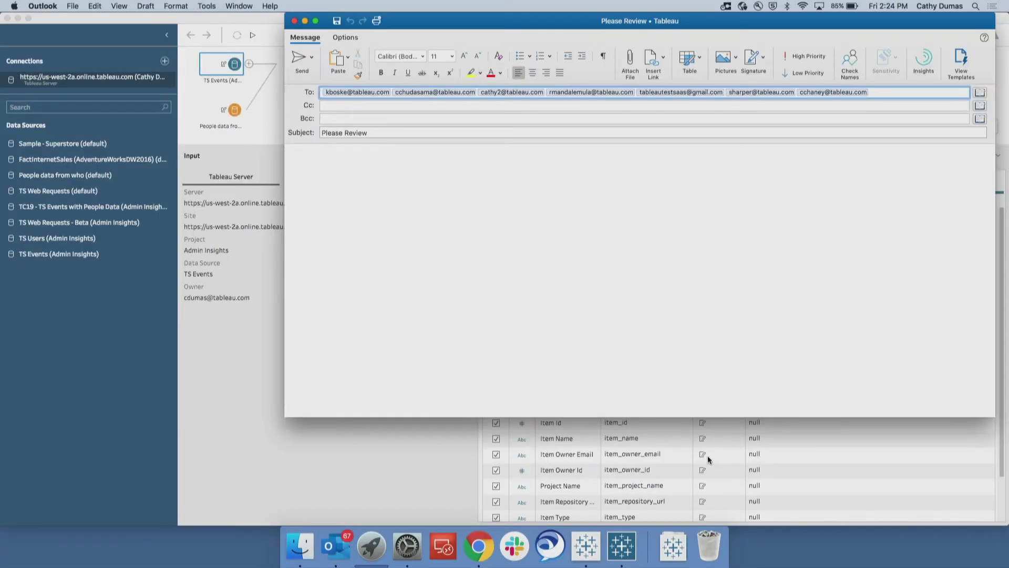
Return to Tableau Desktop and copy the "1: Starter Workbook" dashboard as an image.
left_click(583, 549)
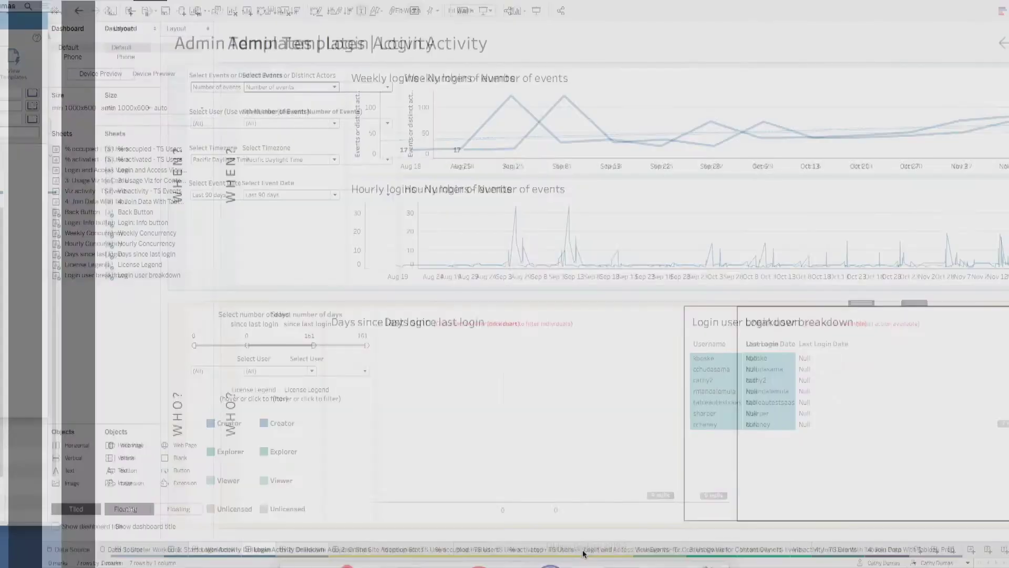
left_click(129, 550)
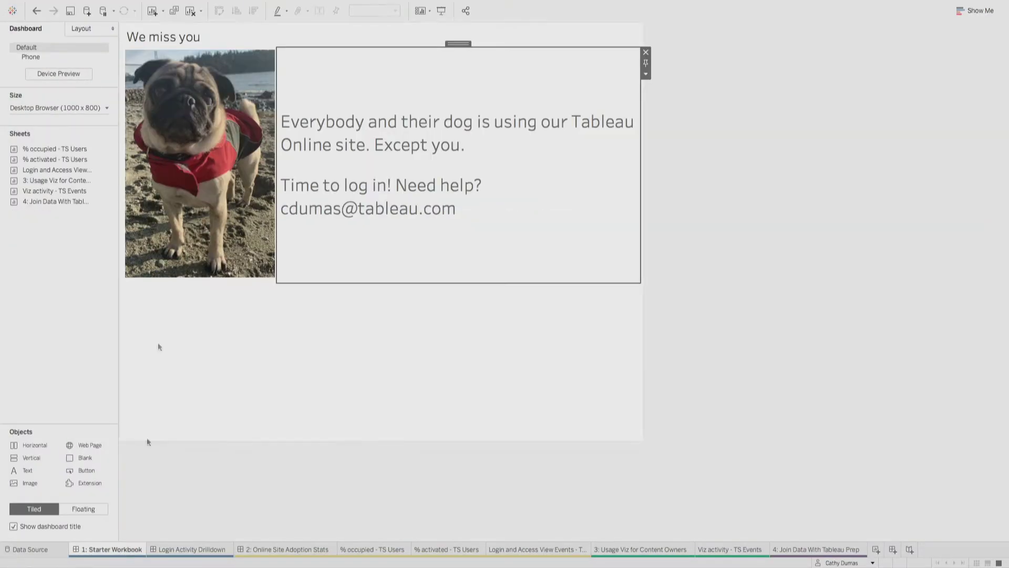
left_click(177, 6)
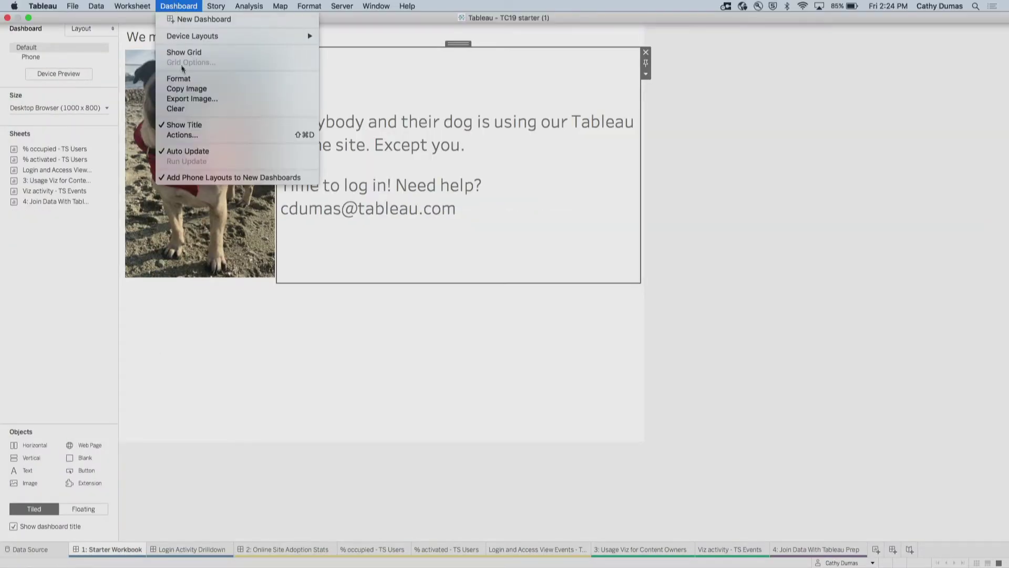
left_click(186, 88)
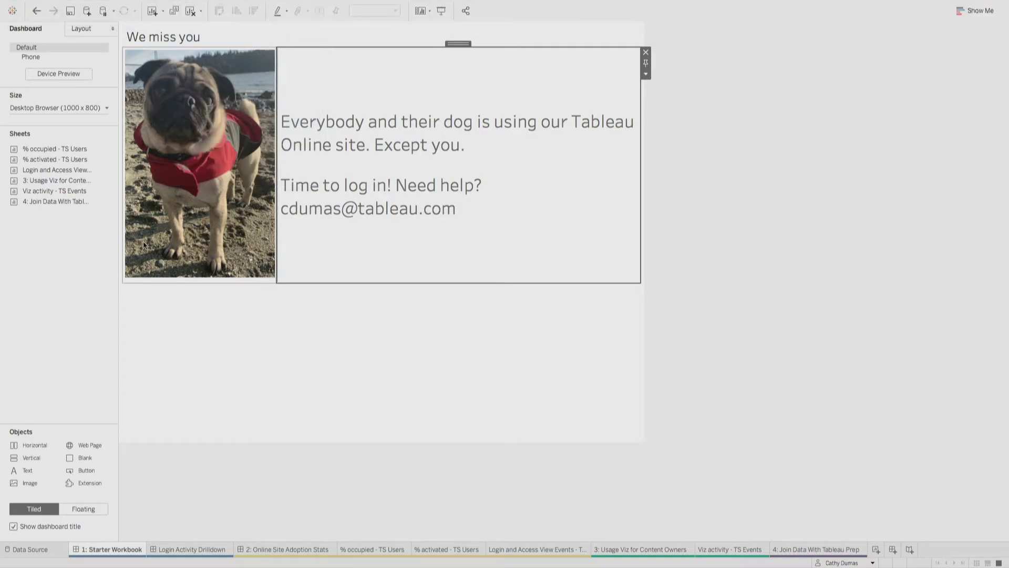
Paste the copied dashboard image into the body of the Outlook email draft, then return to Tableau Desktop.
key("super+Tab")
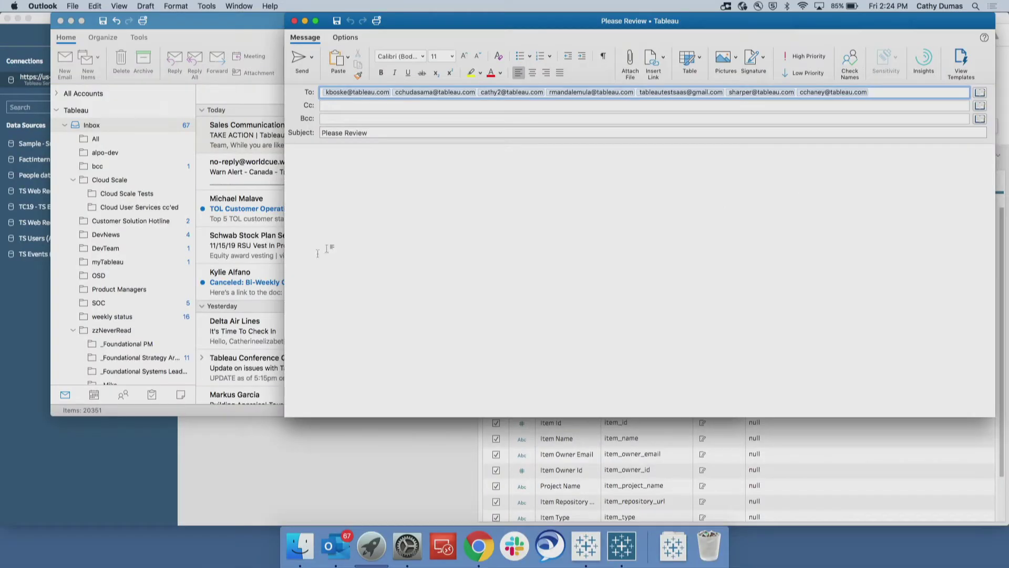
left_click(368, 219)
key("super+v")
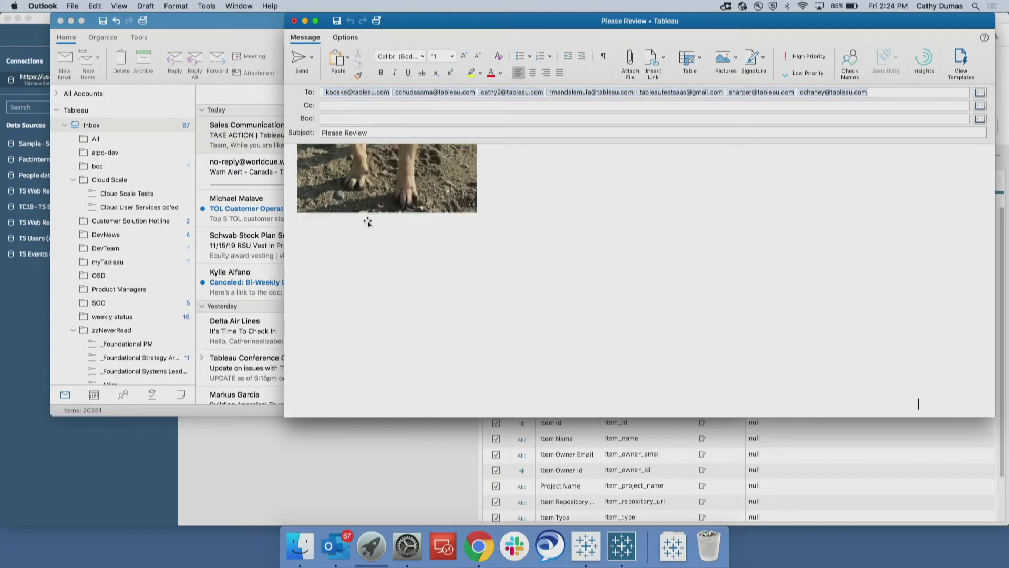
scroll(367, 221, "up", 5)
scroll(368, 221, "up", 3)
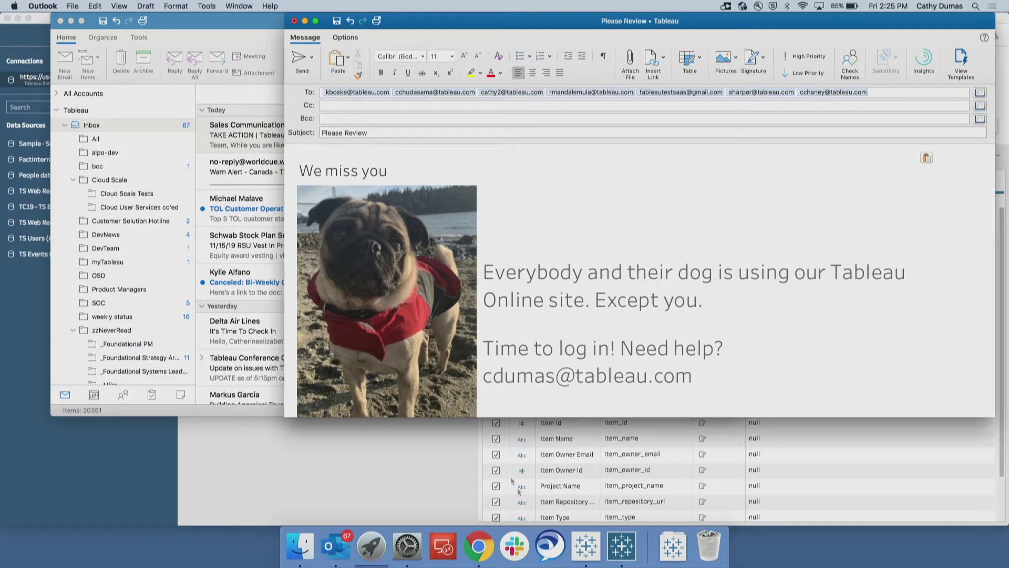
left_click(594, 547)
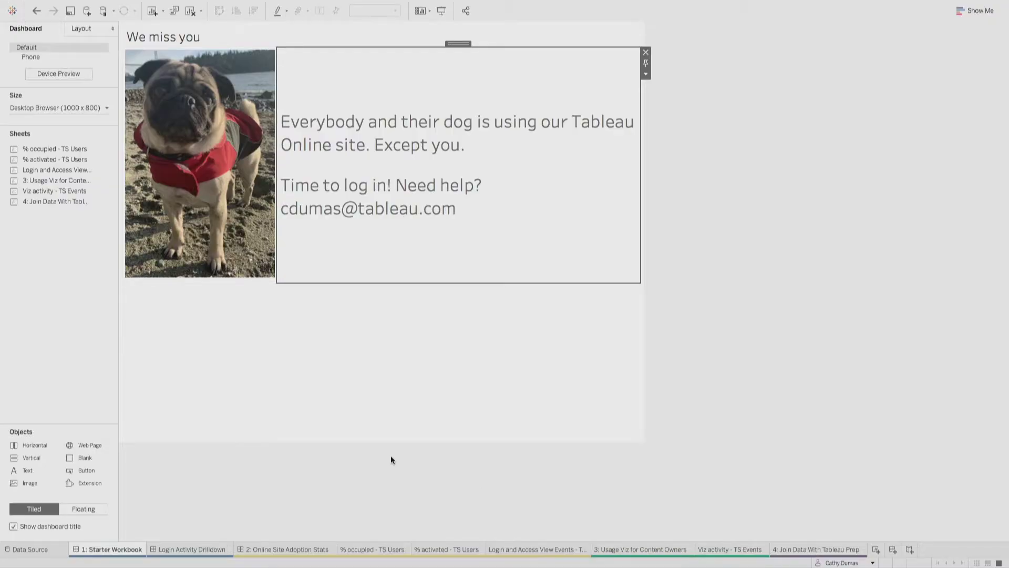
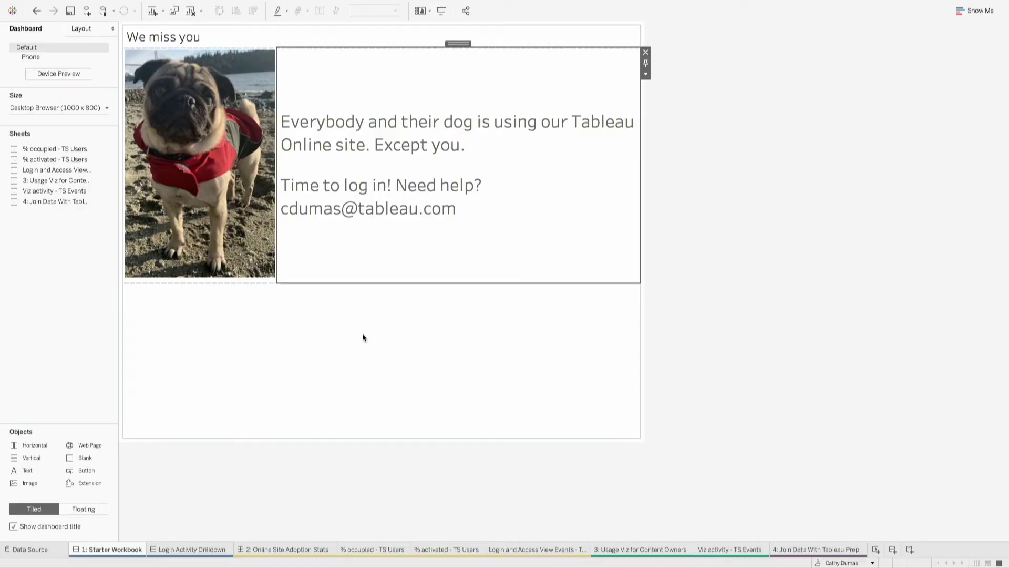
Switch to Chrome and bring up the Tableau Online Explore page with the site's top-level projects.
key("super+Tab")
key("super+Tab")
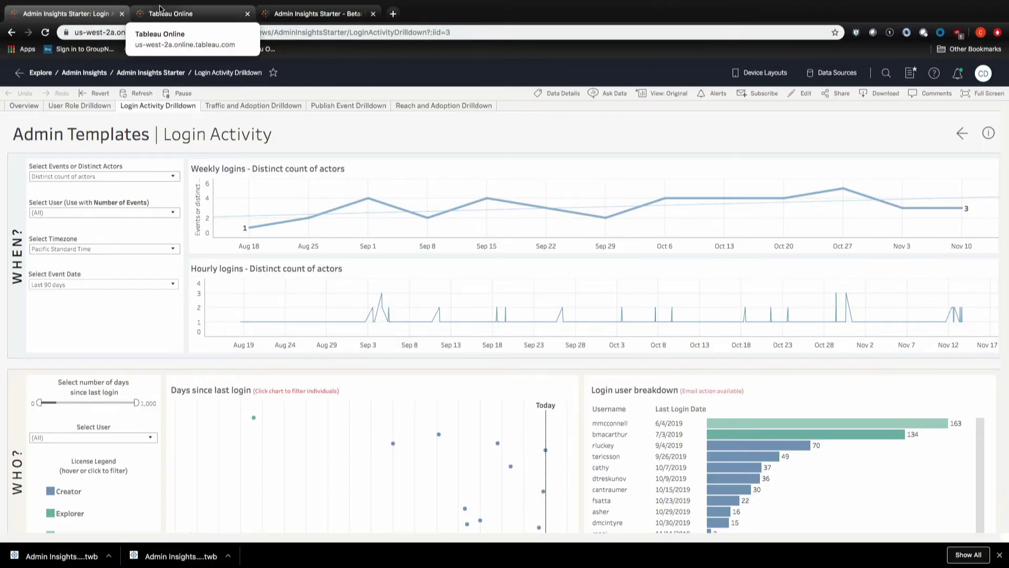
left_click(170, 14)
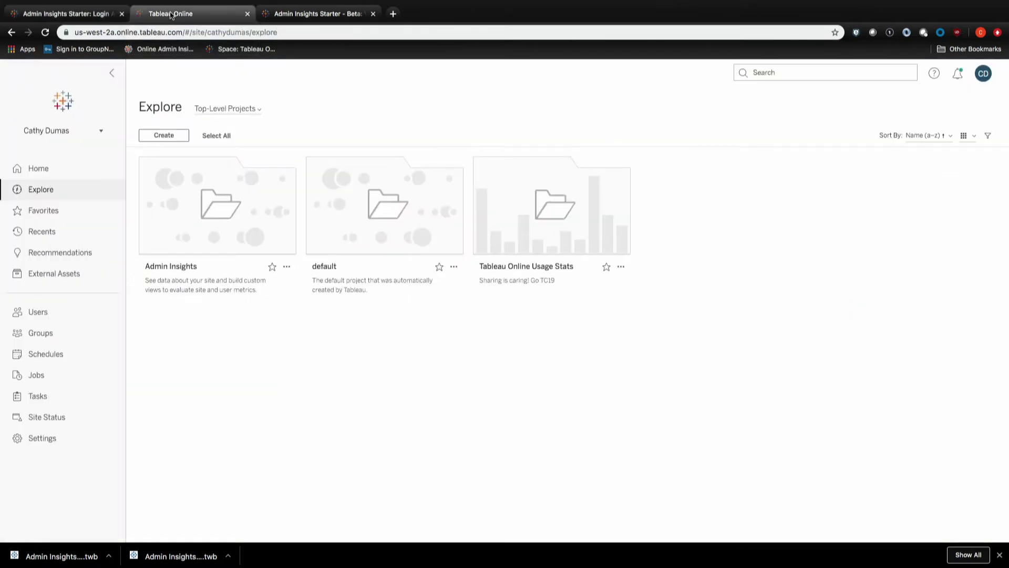
Create a new top-level project named "TC19 Stats".
left_click(169, 134)
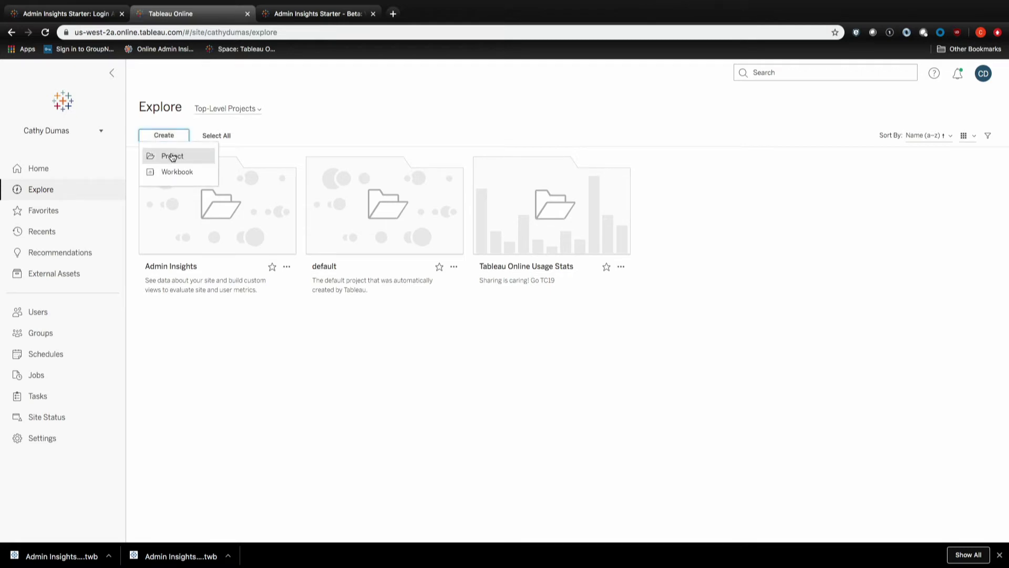
left_click(172, 156)
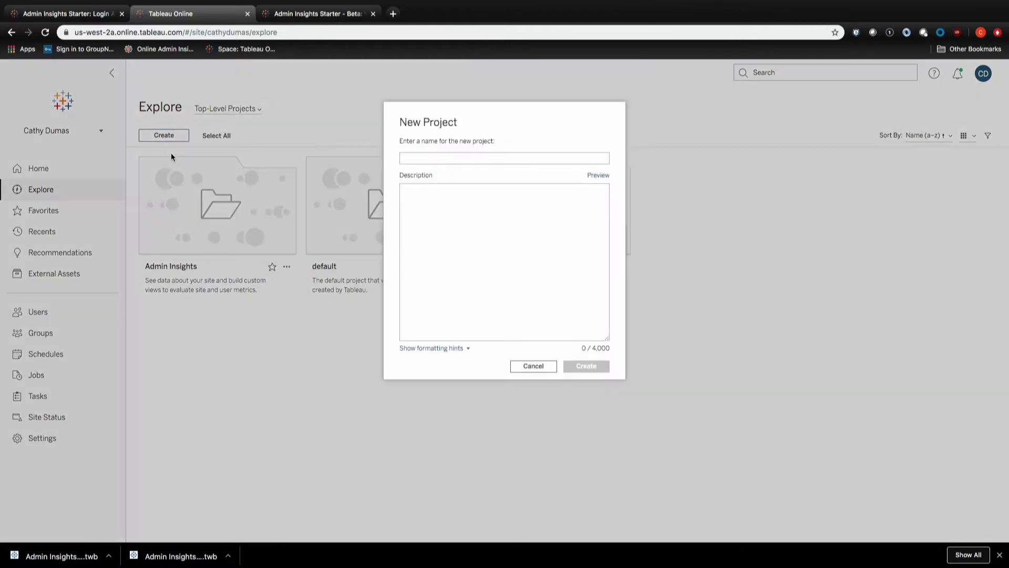
type("TC19")
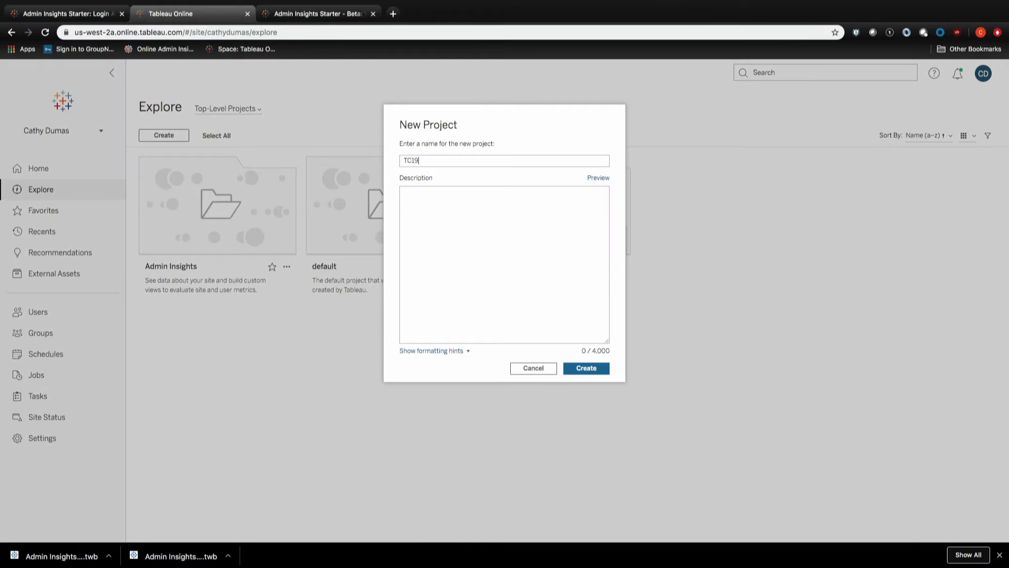
type(" Stats")
left_click(592, 369)
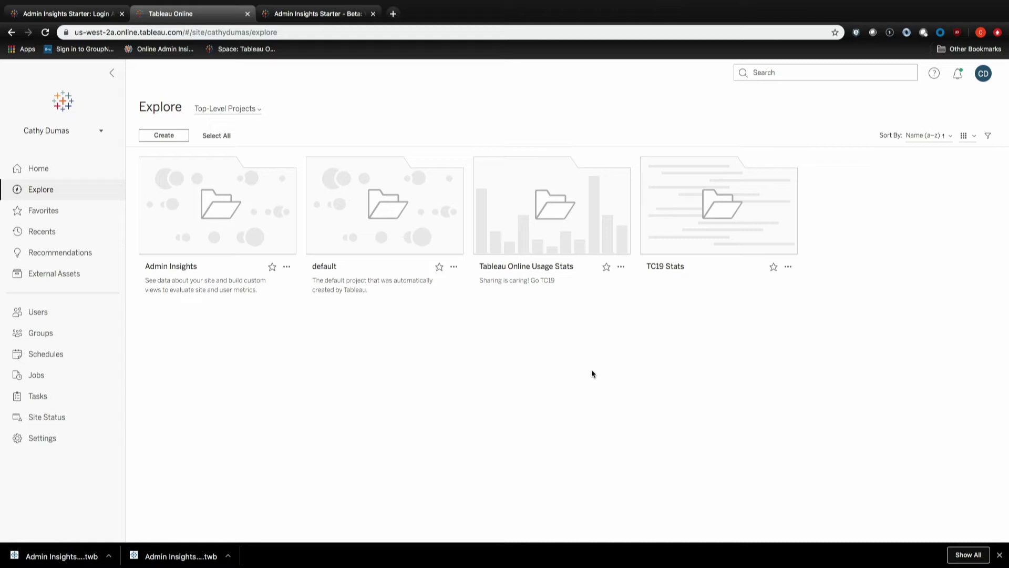
Lock the content permissions of the TC19 Stats project so its content inherits the project permission rules.
left_click(788, 267)
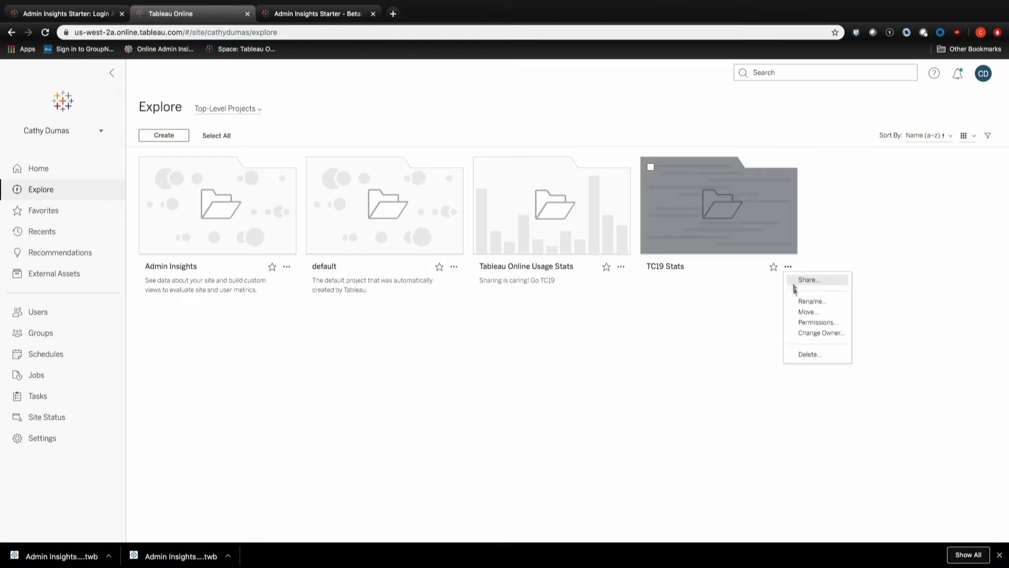
left_click(805, 322)
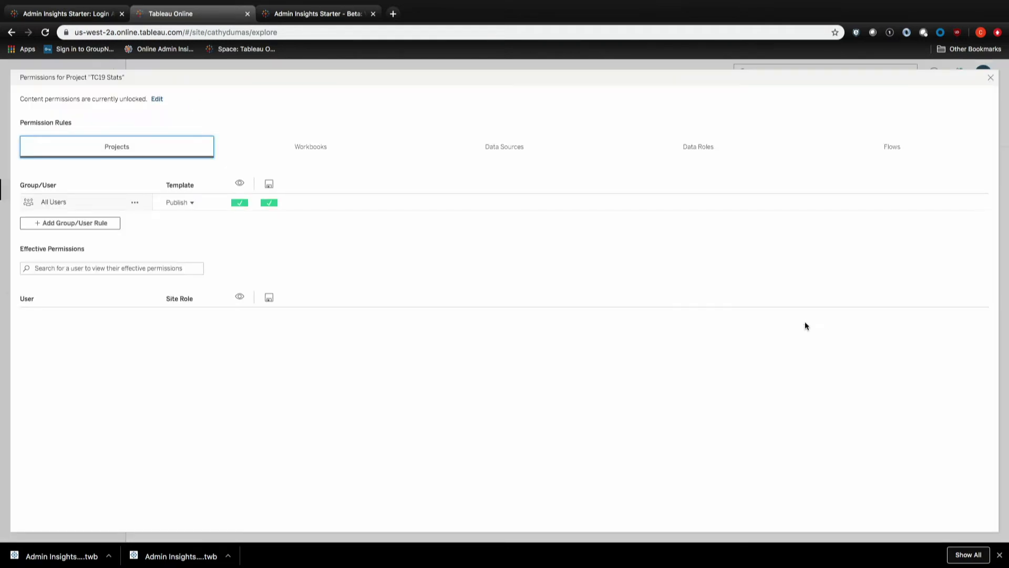
left_click(158, 99)
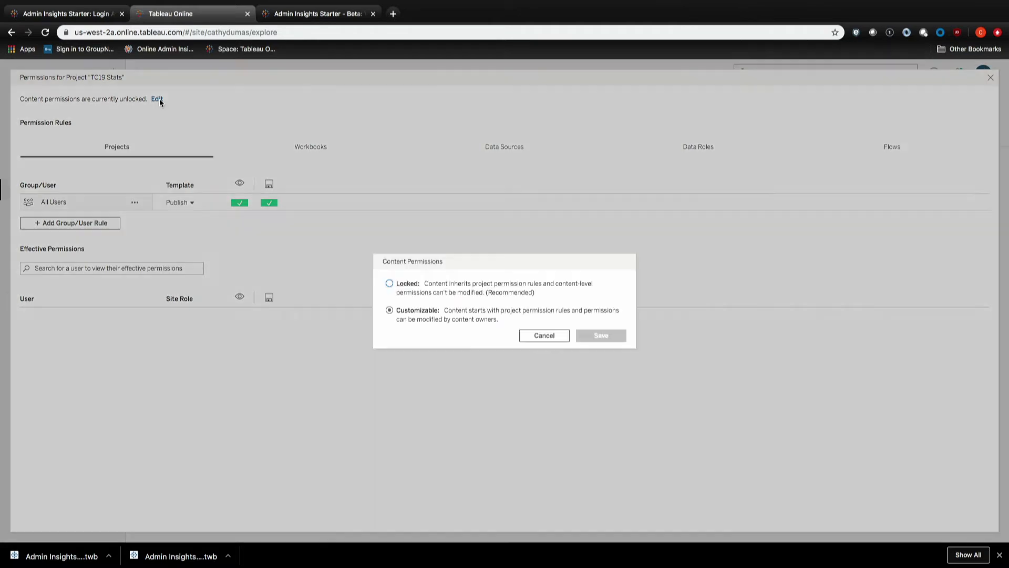
left_click(390, 284)
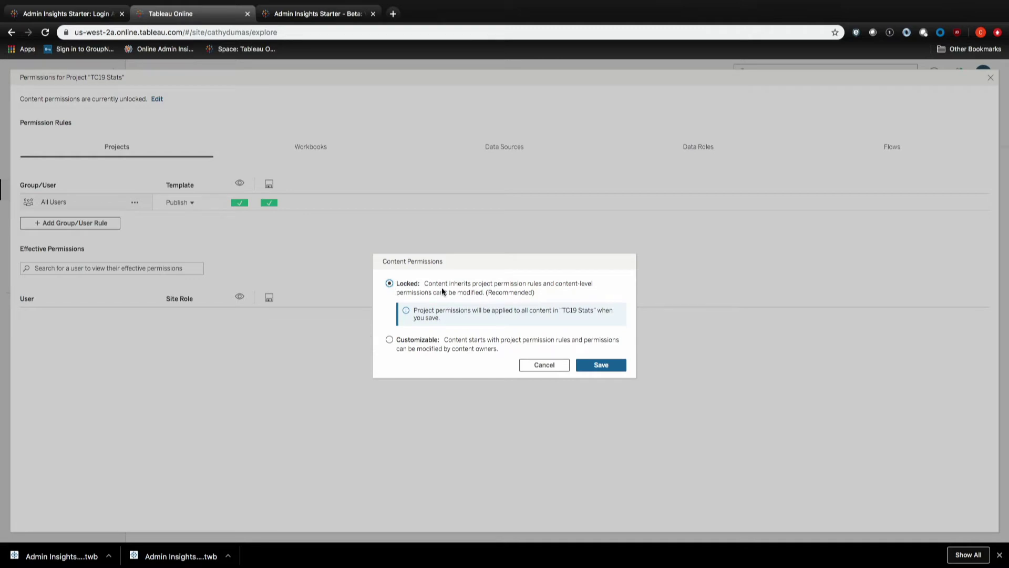
left_click(601, 366)
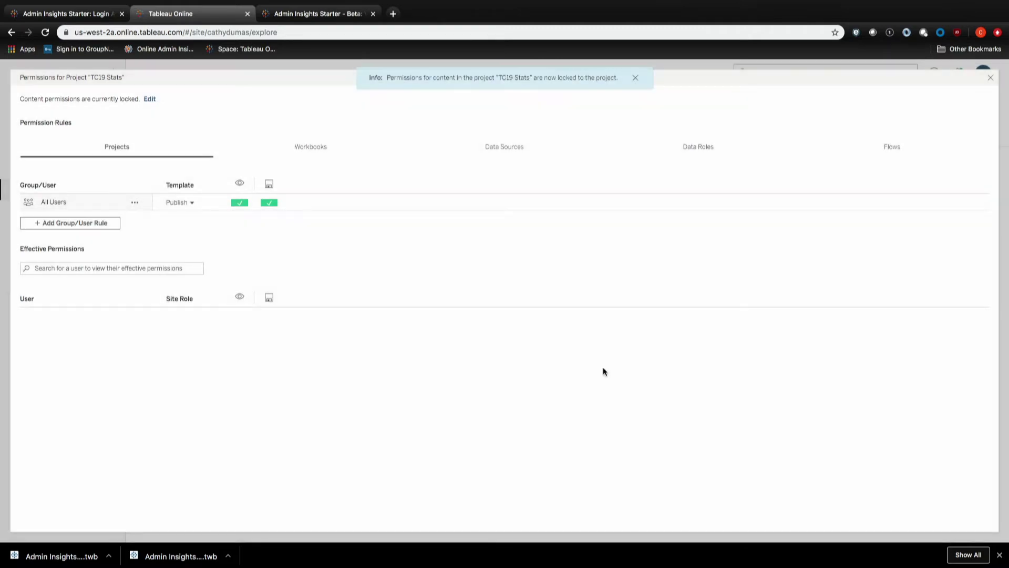
In the TC19 Stats workbook permissions, deny All Users Download Full Data, Web Edit, and the workbook download and save capabilities.
left_click(290, 151)
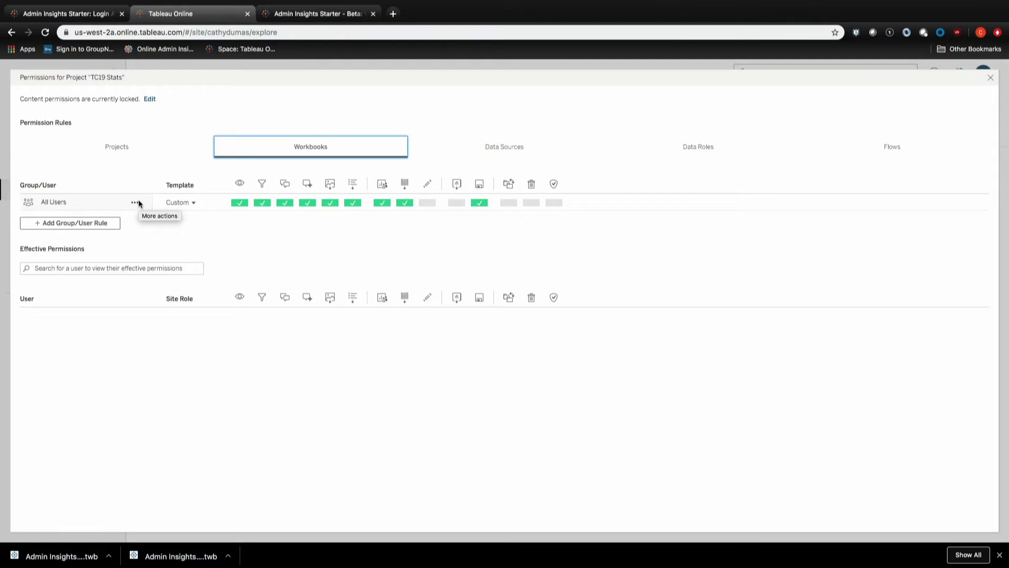
left_click(455, 204)
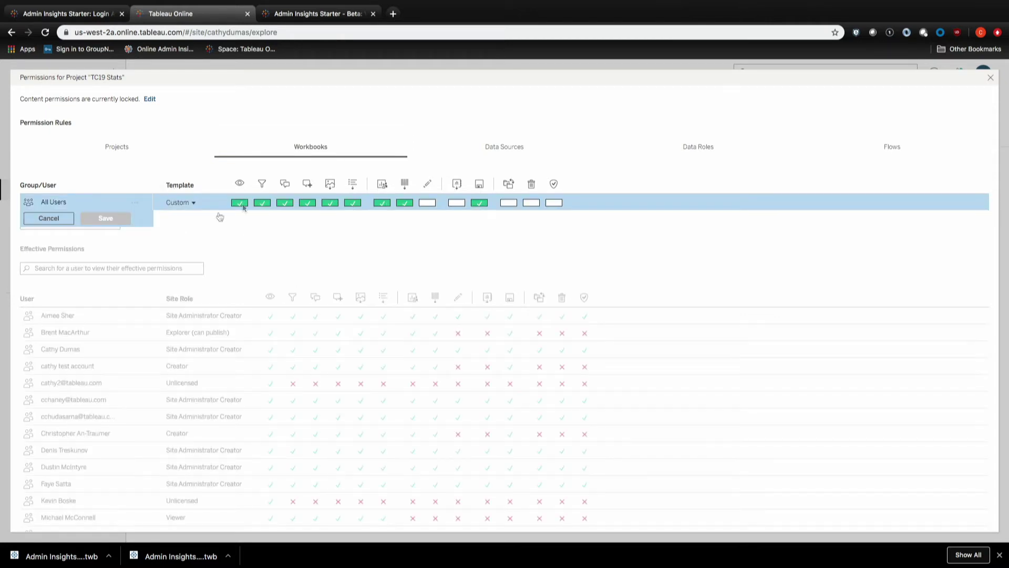
left_click(430, 204)
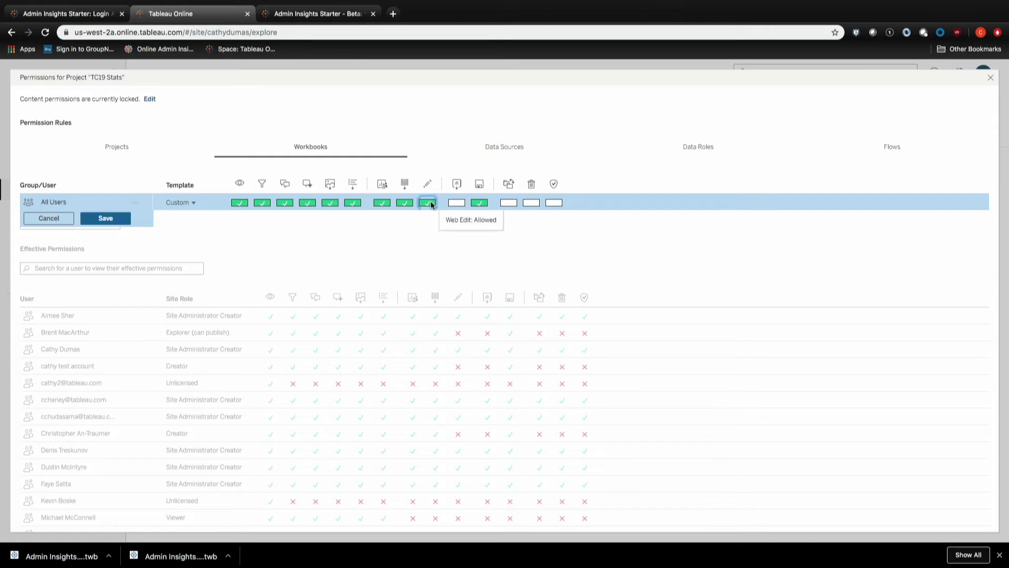
left_click(430, 204)
left_click(458, 203)
left_click(458, 203)
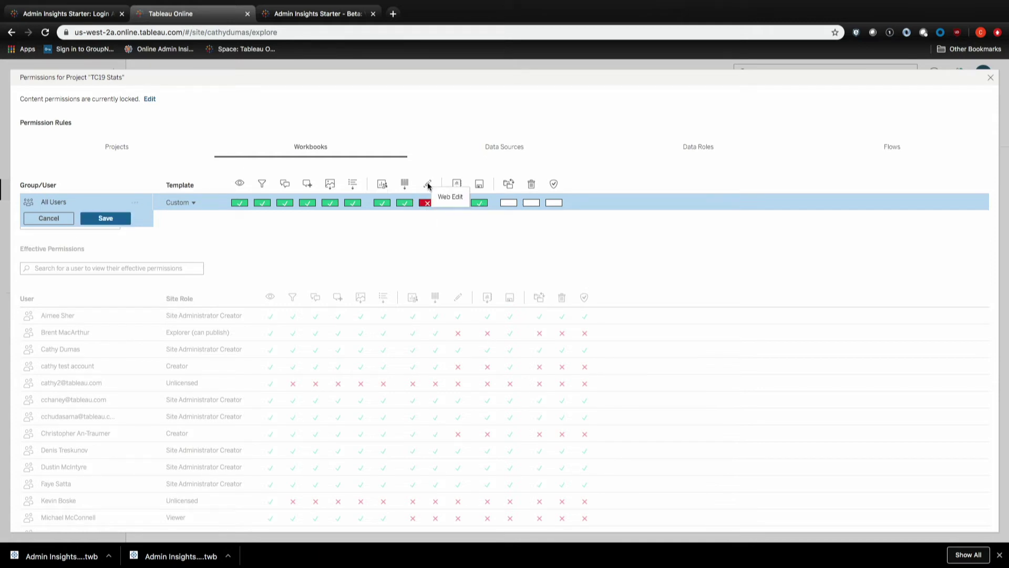
left_click(408, 202)
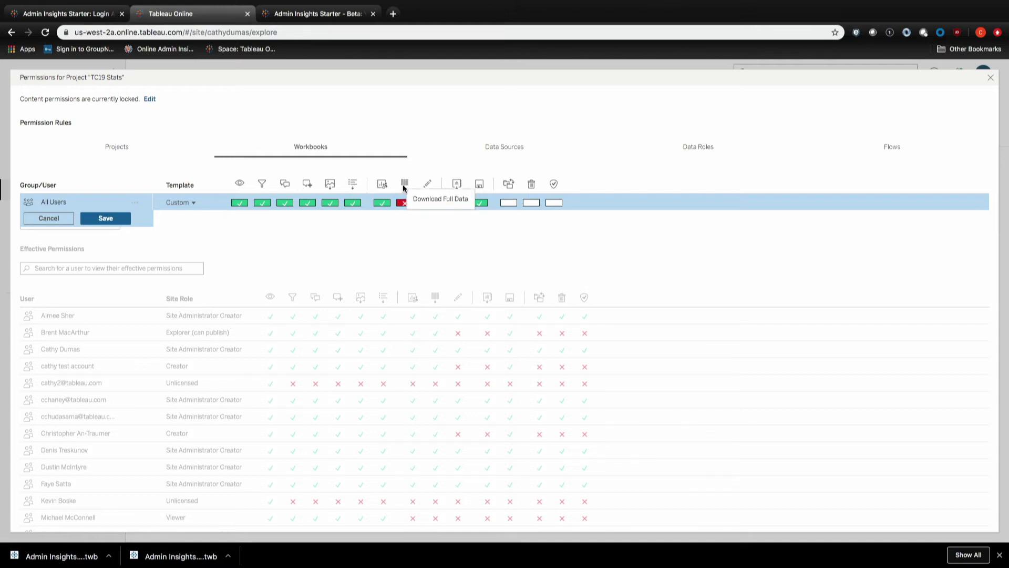
left_click(480, 204)
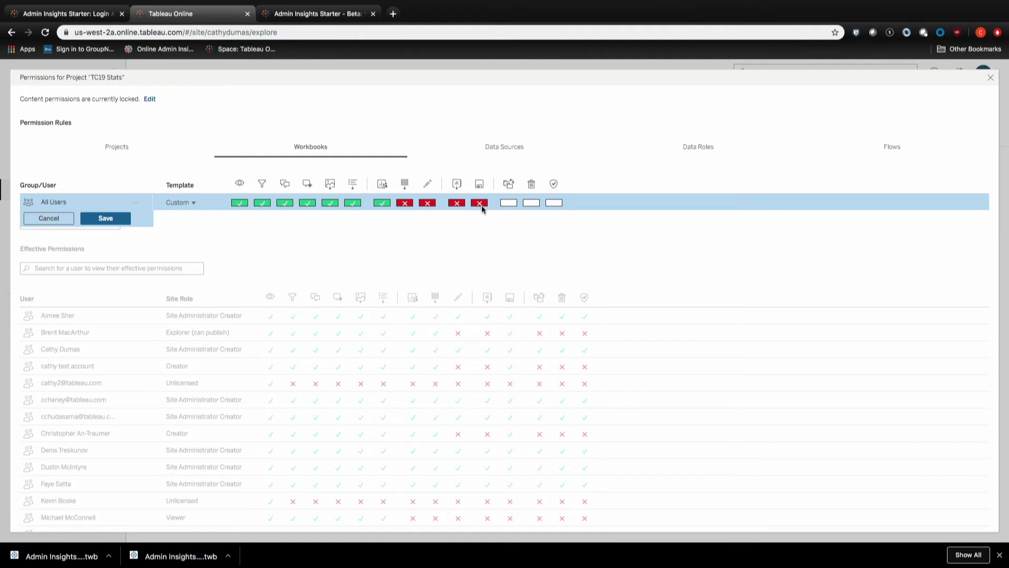
Deny All Users the workbook move, delete and Set Permissions capabilities, and save the rule.
left_click(510, 205)
left_click(511, 205)
left_click(531, 204)
left_click(531, 203)
left_click(552, 203)
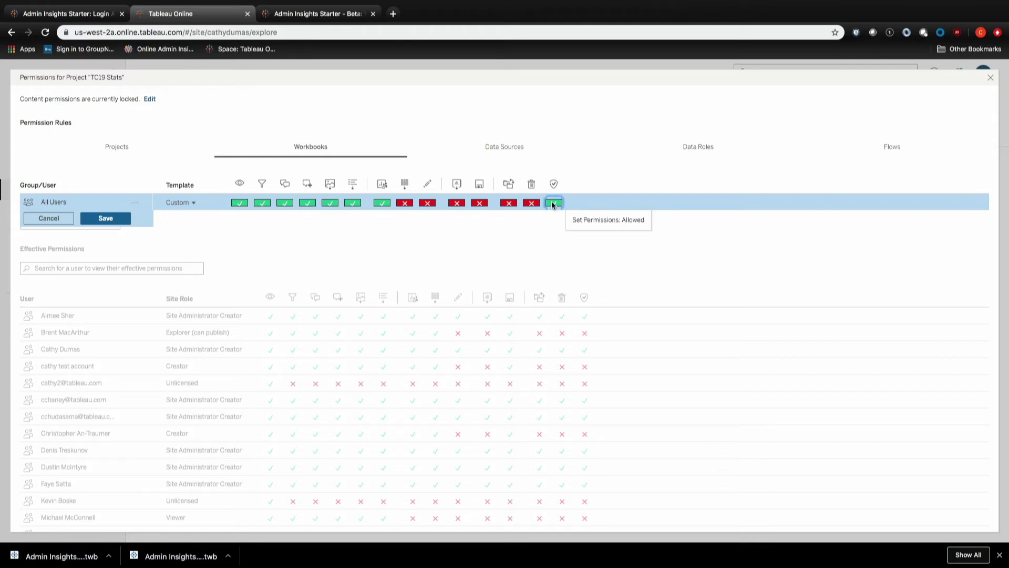
left_click(552, 204)
left_click(115, 219)
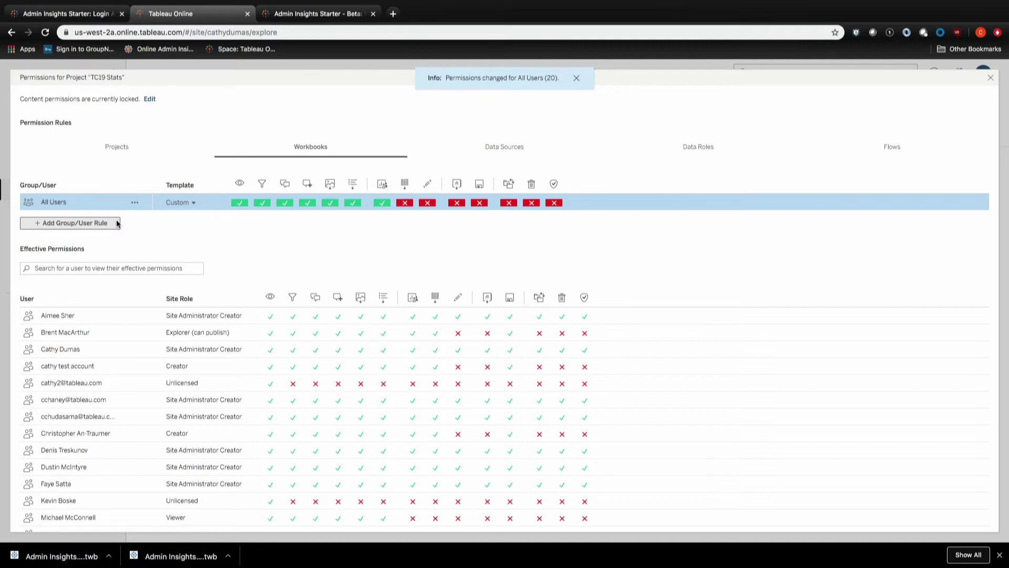
Switch to Tableau Desktop and examine the Activity chart on the "2: Online Site Adoption Stats" dashboard.
key("super+Tab")
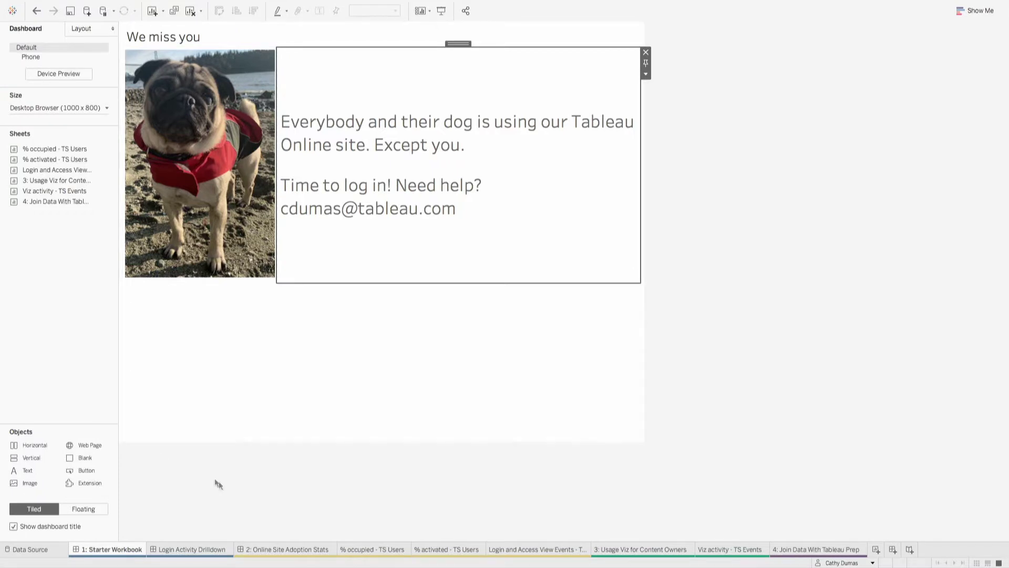
left_click(280, 551)
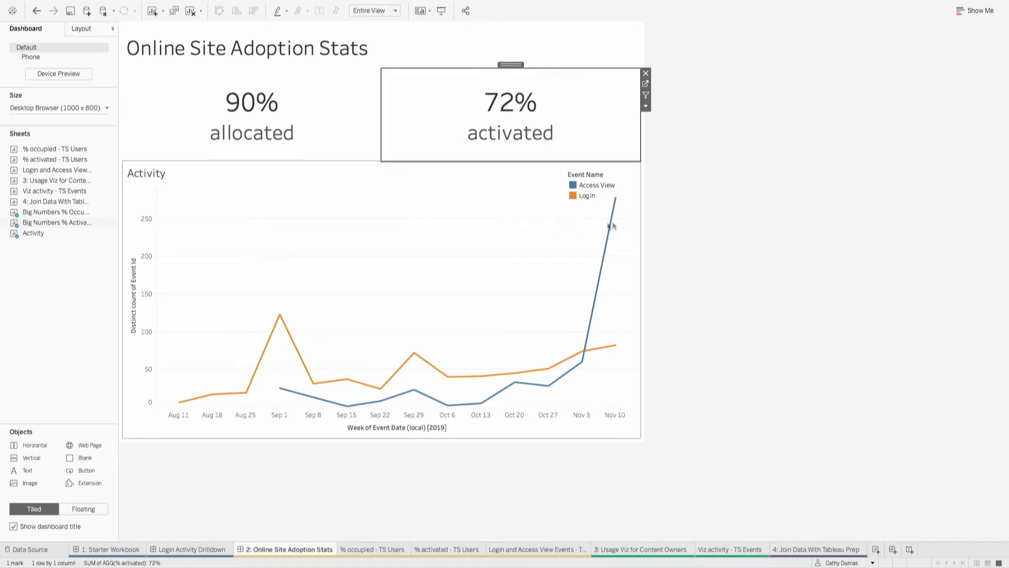
mouse_move(614, 221)
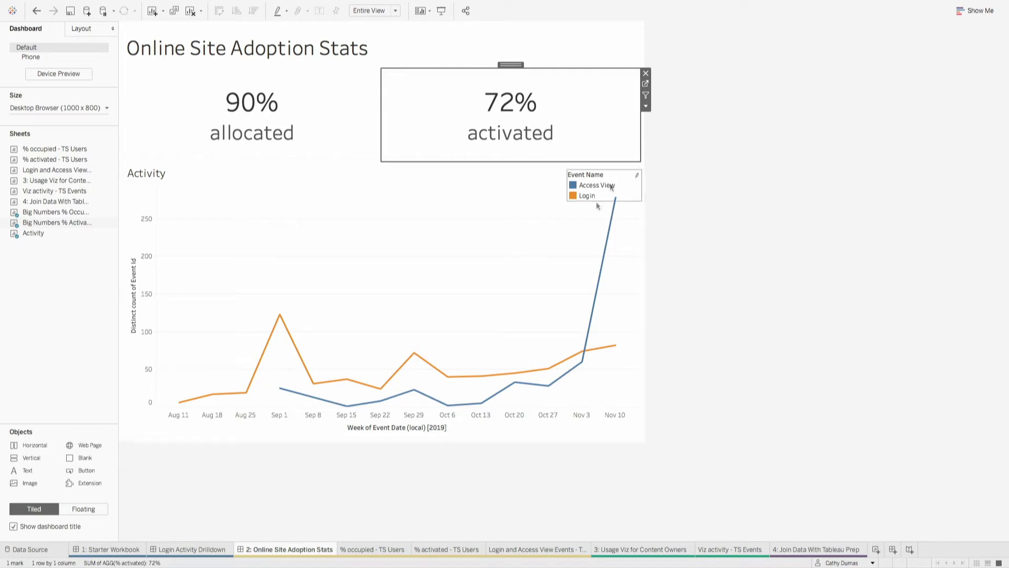
Bring up the "% occupied - TS Users" worksheet and search the TS Users fields for "occu".
left_click(386, 550)
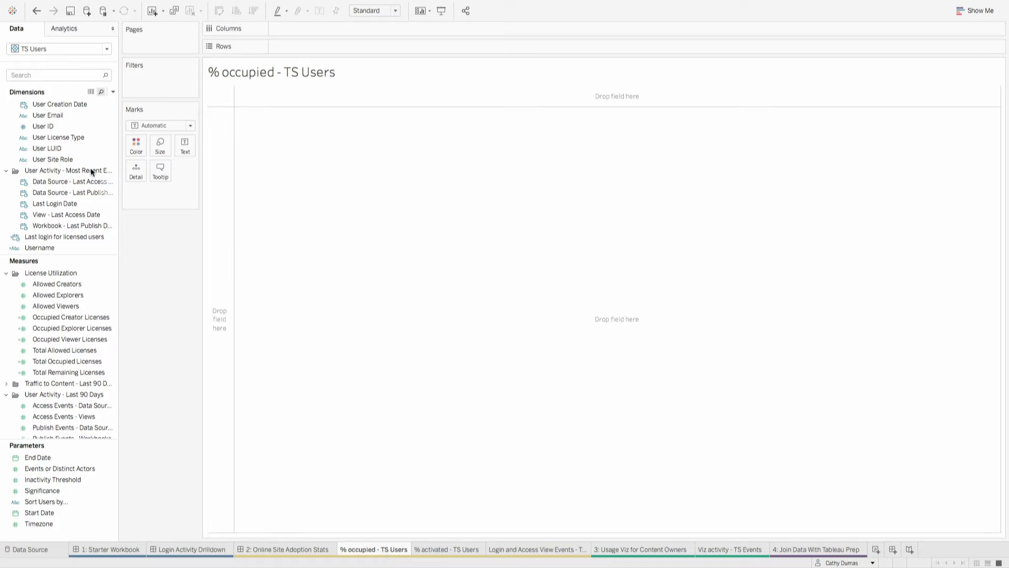
left_click(32, 127)
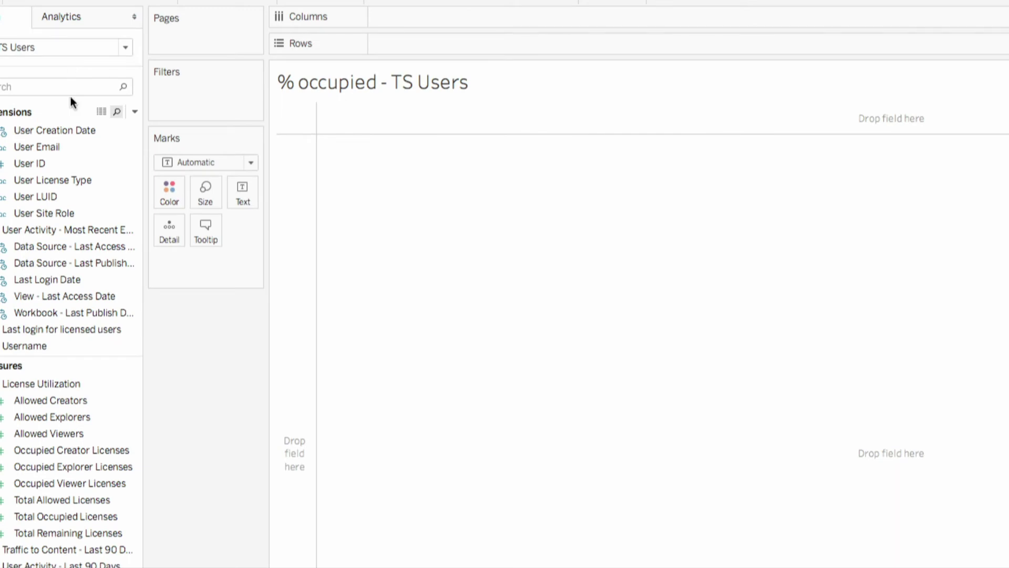
left_click(135, 133)
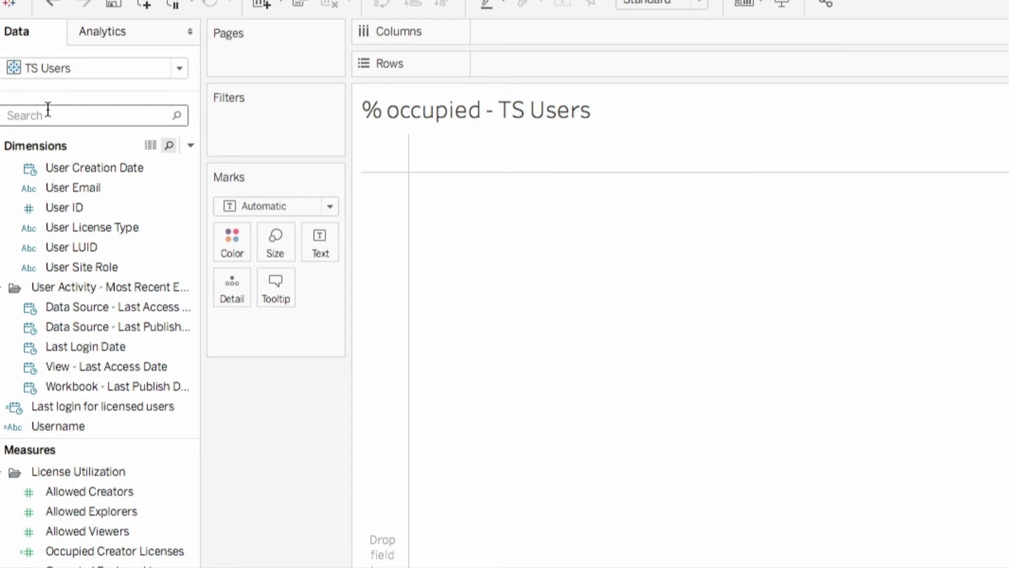
left_click(49, 110)
type("%")
key("BackSpace")
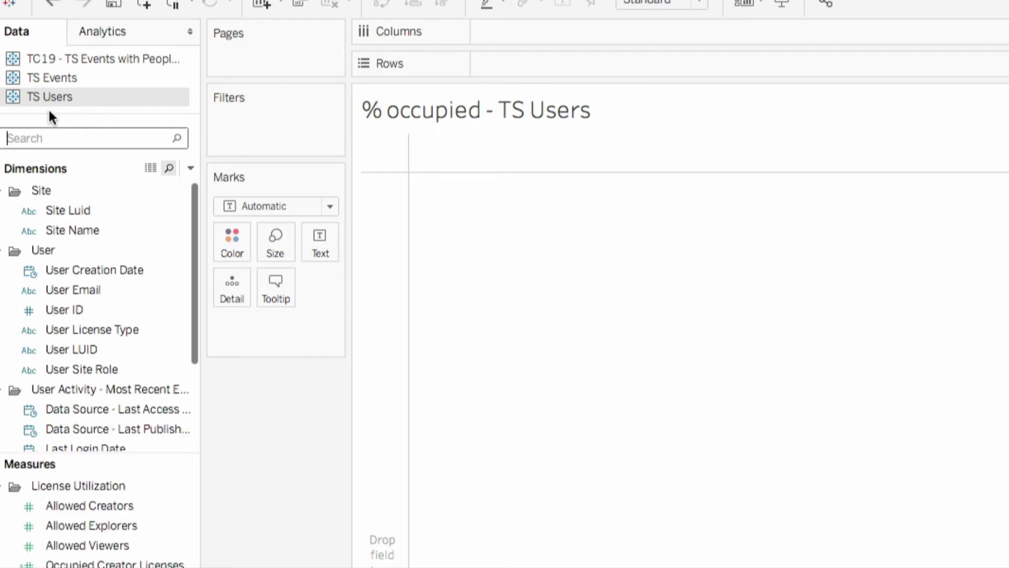
type("occu")
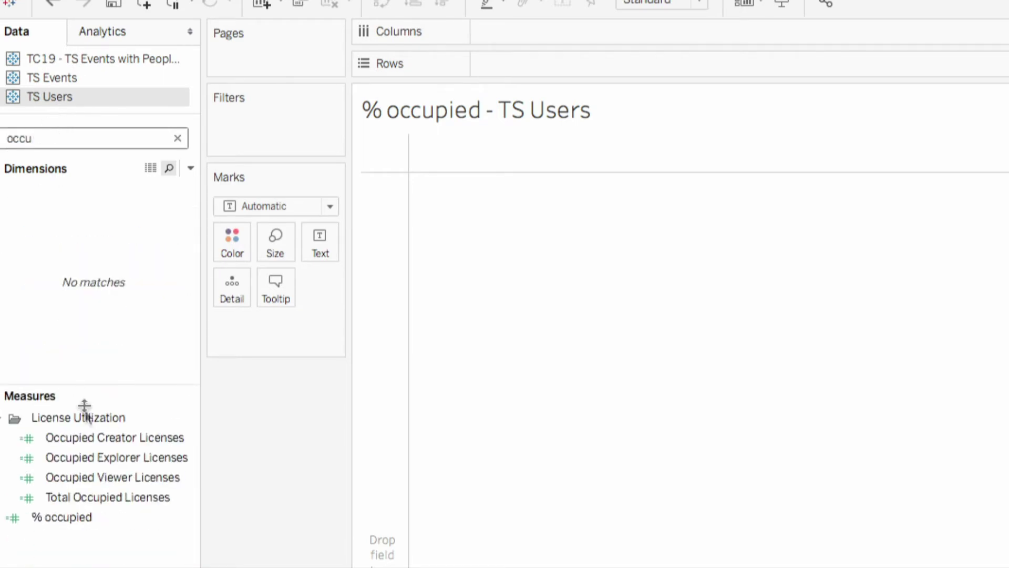
Examine the % occupied calculated field's formula and its two license measures, then close the calculation.
left_click(83, 431)
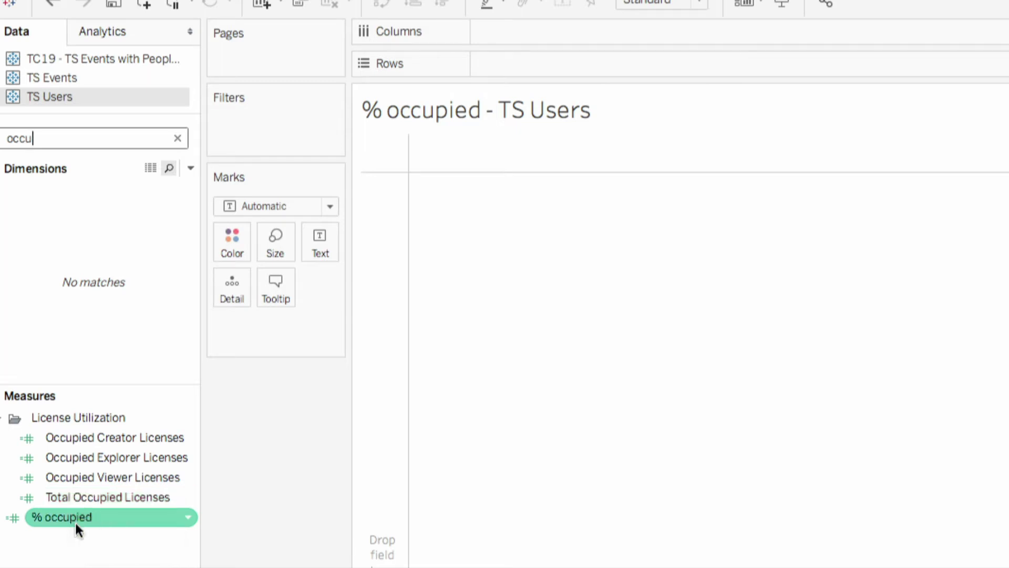
left_click(186, 519)
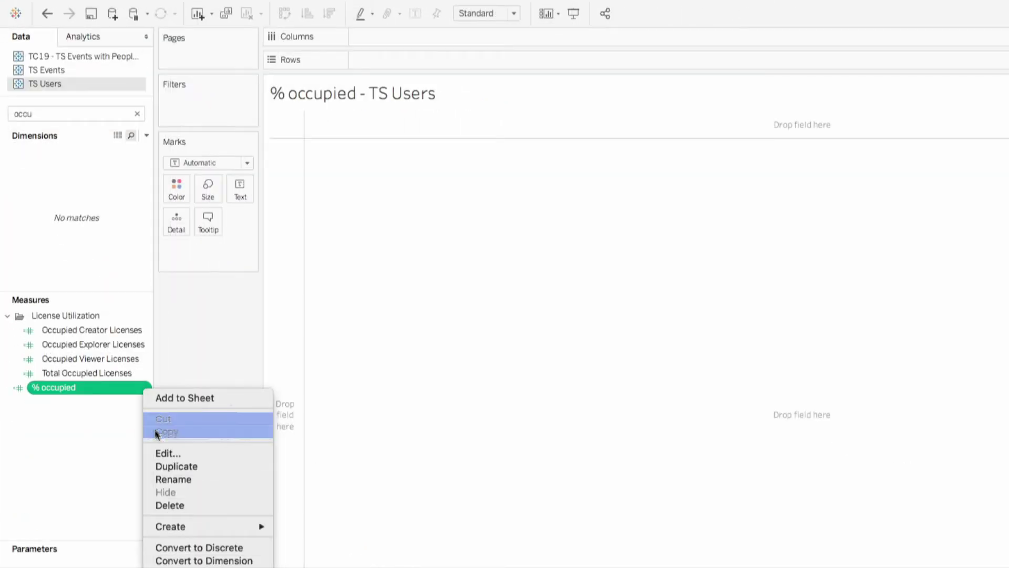
left_click(163, 453)
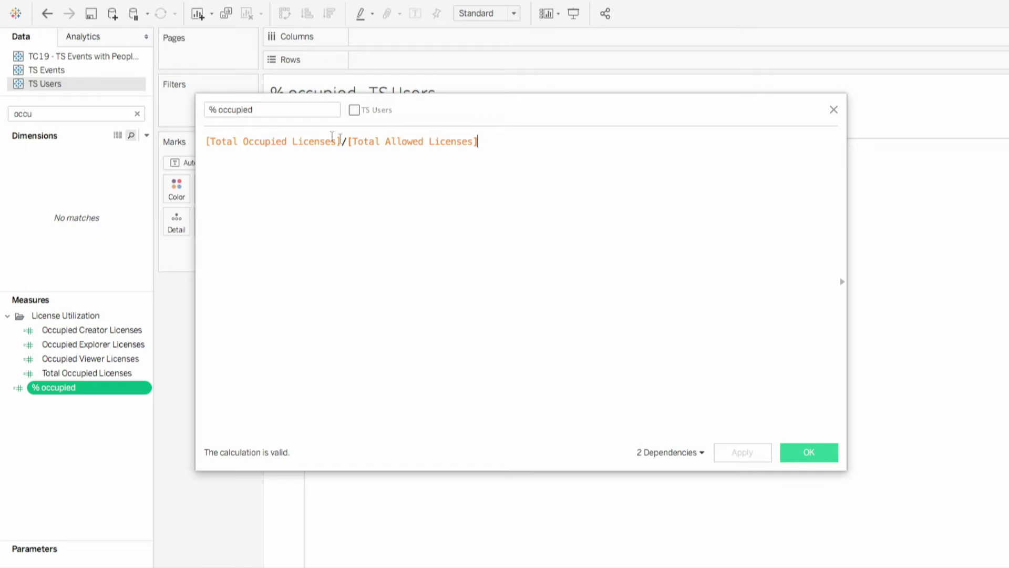
double_click(253, 142)
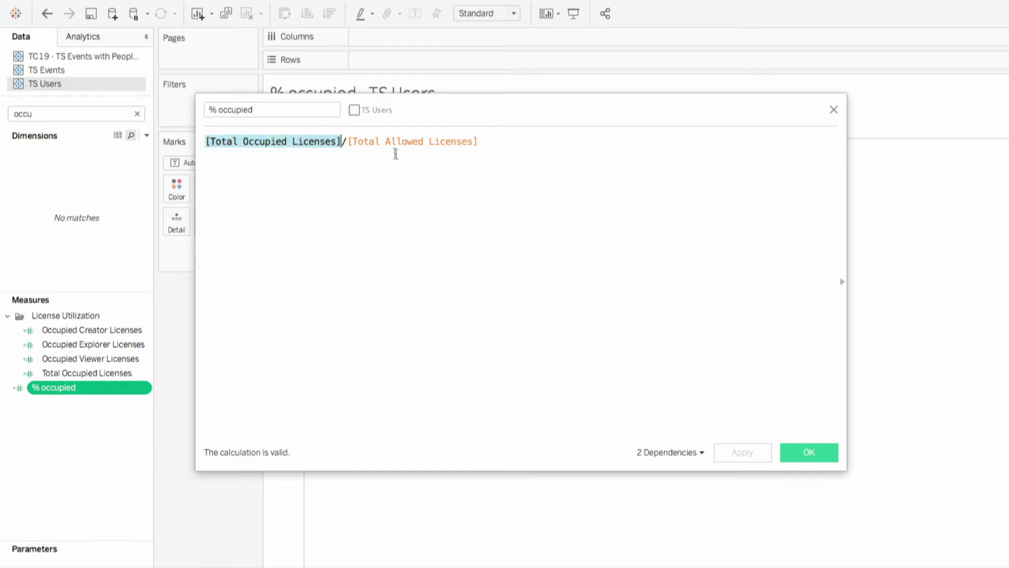
left_click(405, 142)
double_click(404, 142)
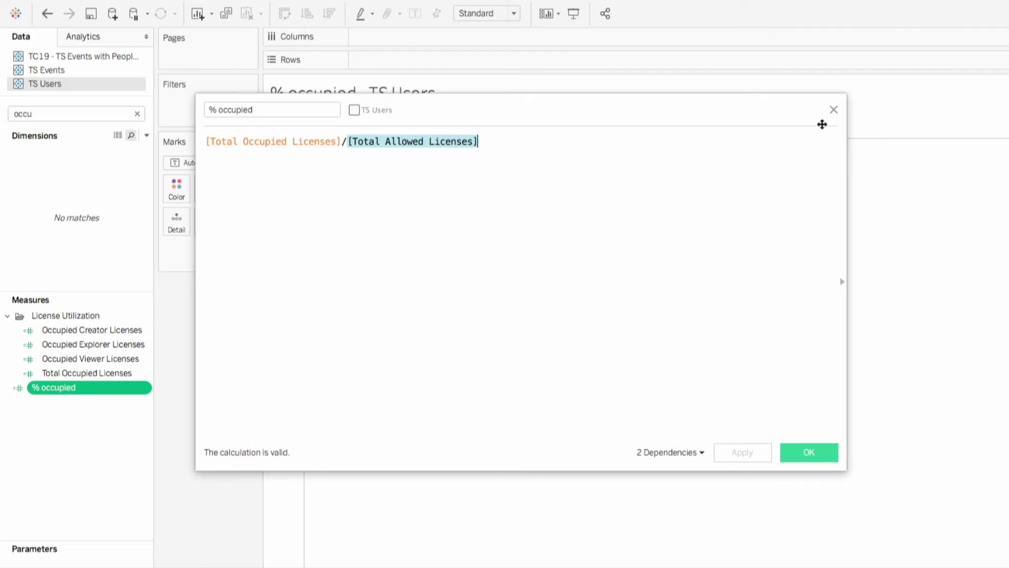
left_click(806, 453)
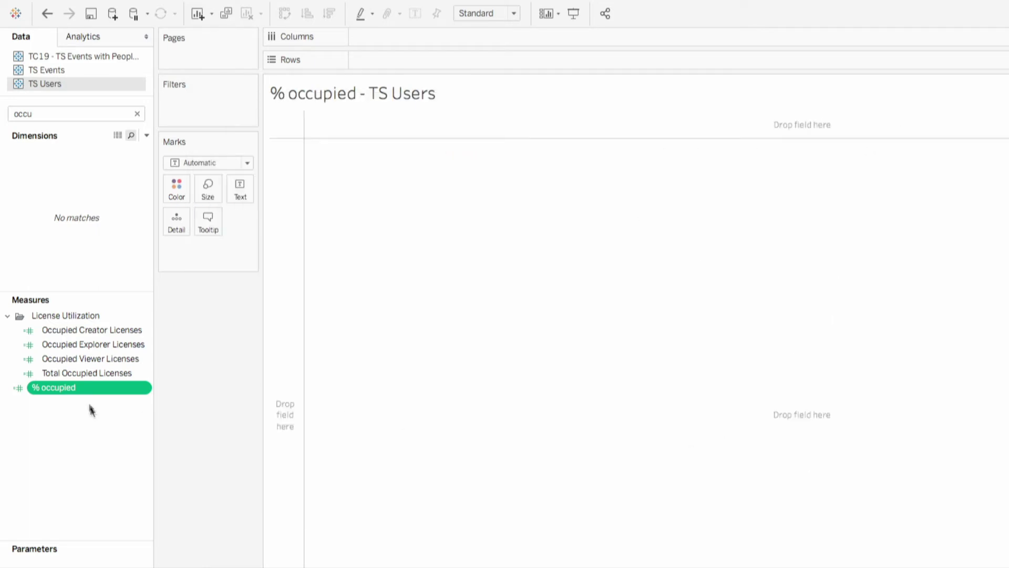
Show % occupied as the sheet's text mark and set its aggregation to Maximum.
left_click_drag(77, 387, 240, 190)
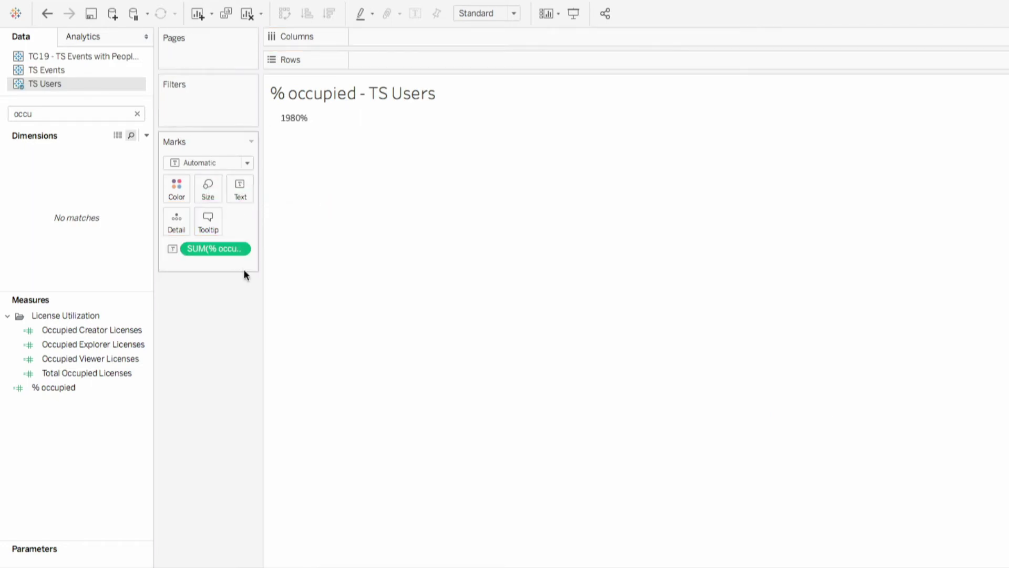
left_click(241, 249)
mouse_move(289, 367)
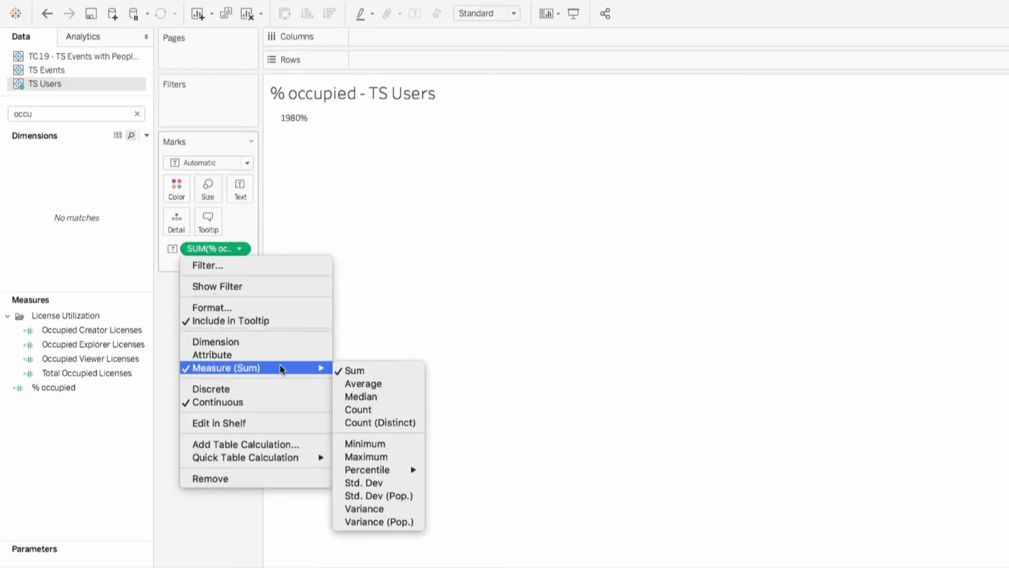
left_click(370, 459)
Set the font size of the % occupied text label to 28.
left_click(236, 192)
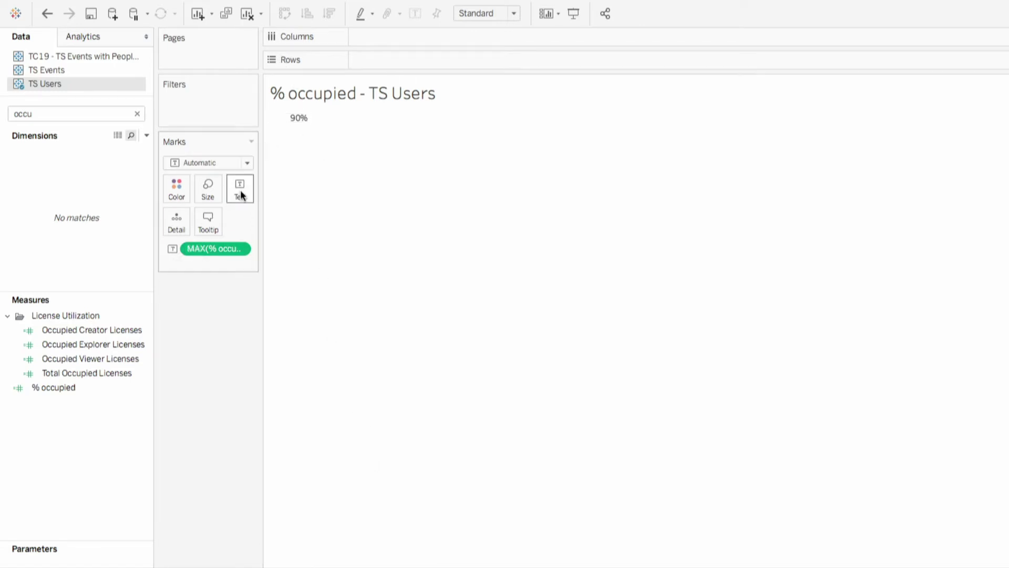
left_click(361, 221)
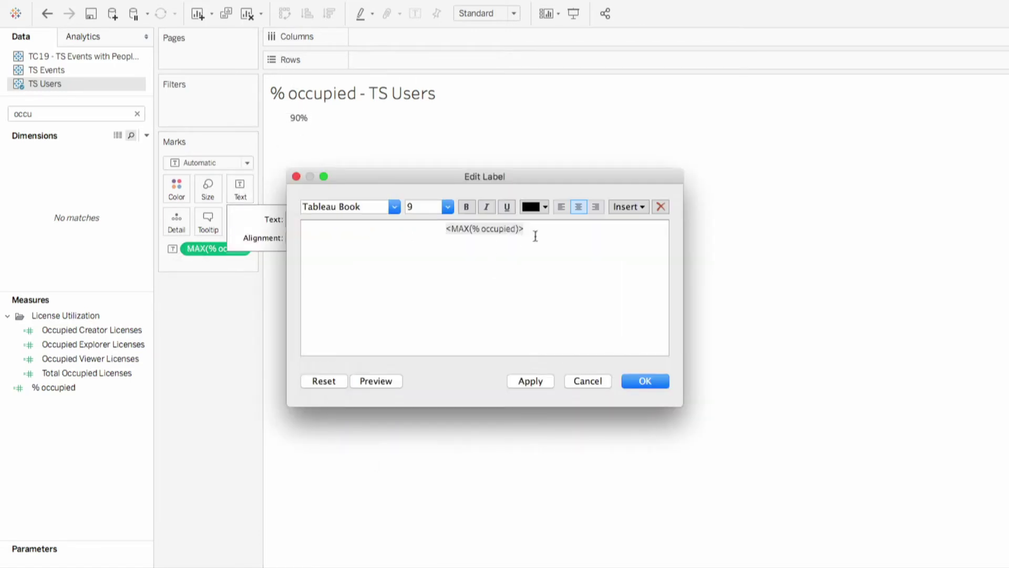
left_click_drag(533, 234, 428, 232)
left_click(451, 207)
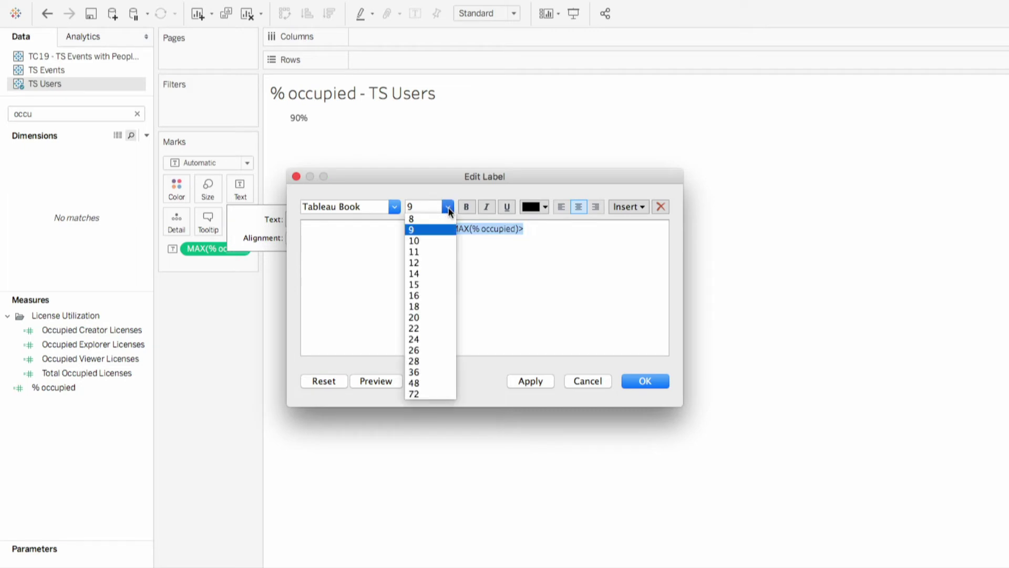
left_click(428, 359)
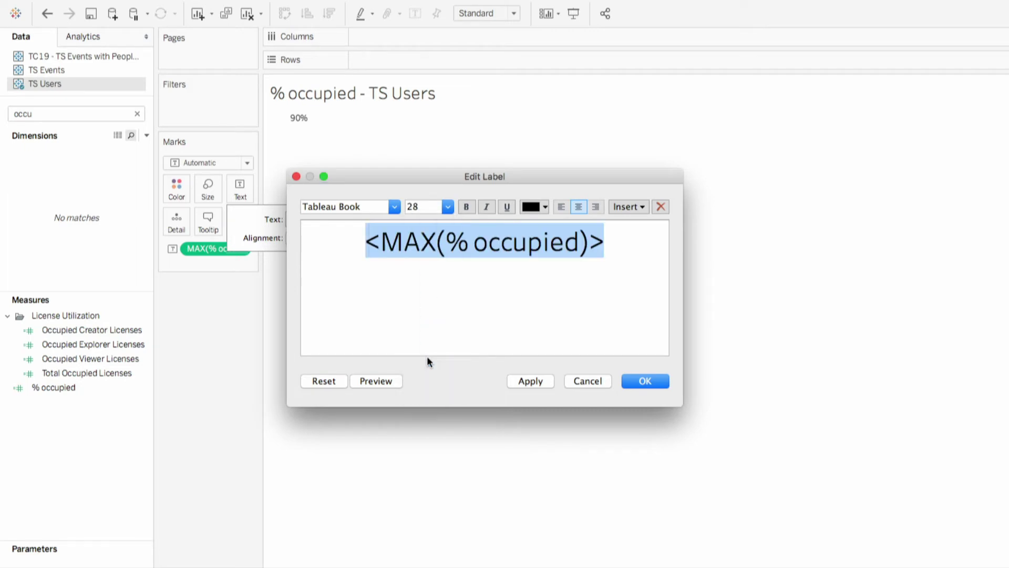
left_click(645, 384)
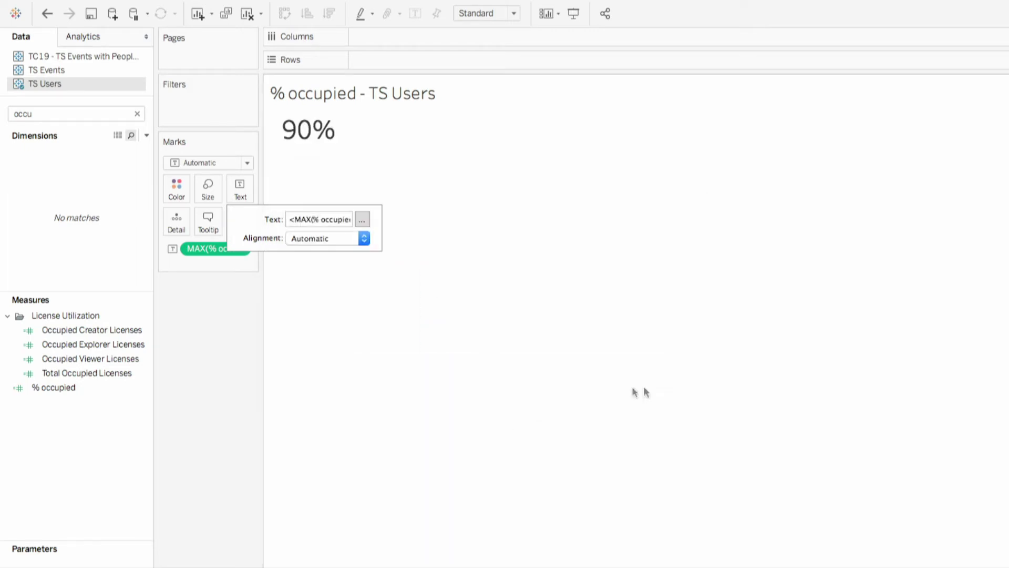
left_click(395, 459)
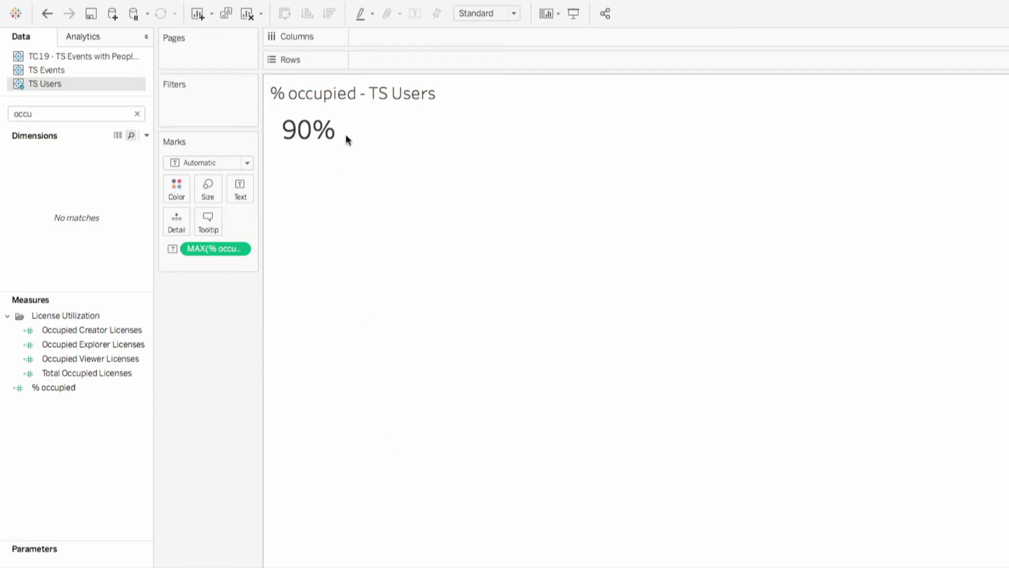
Leave full-screen view, then bring up the "% activated - TS Users" worksheet and search the TS Users fields for "login".
mouse_move(95, 7)
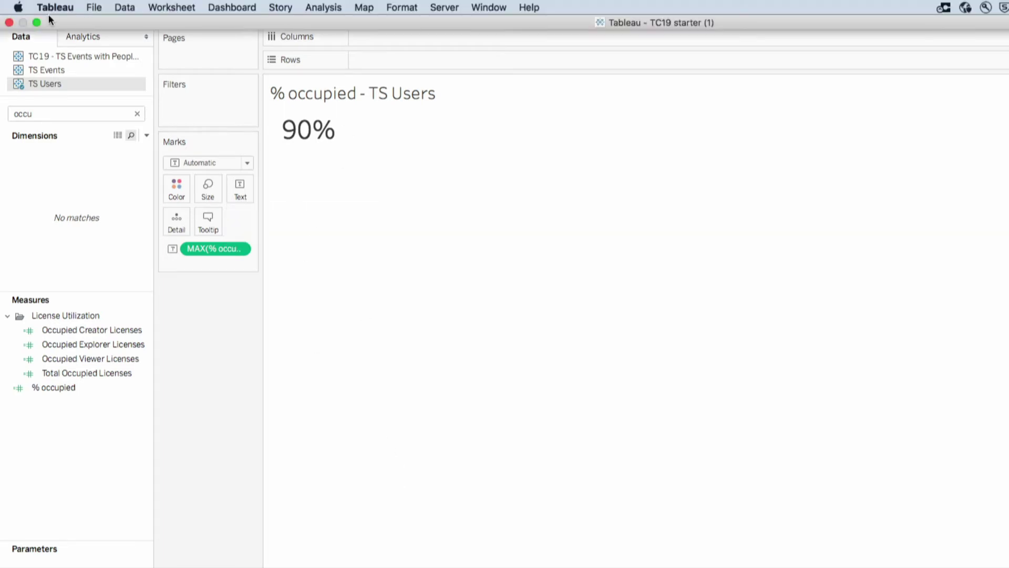
left_click(36, 23)
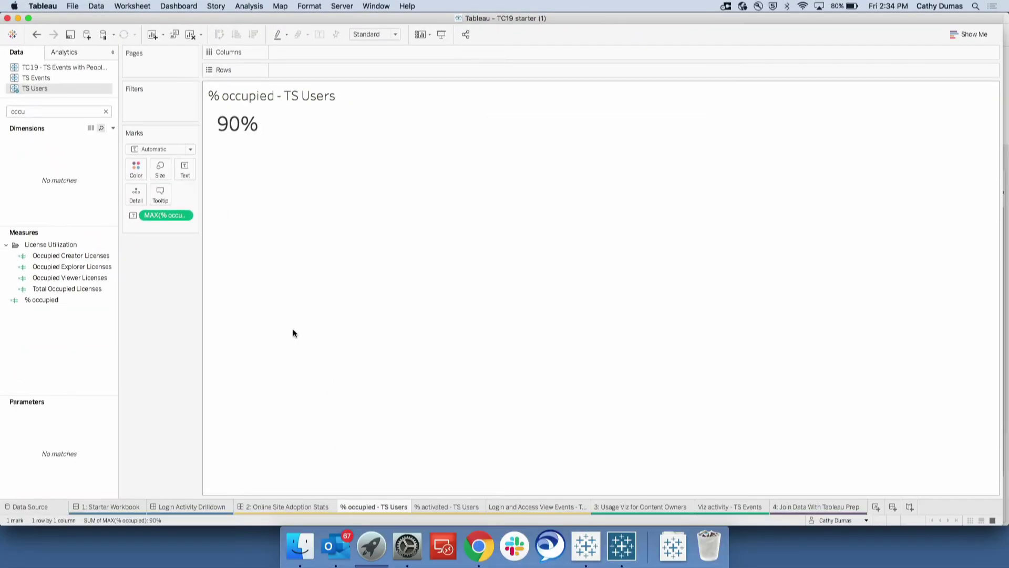
left_click(458, 506)
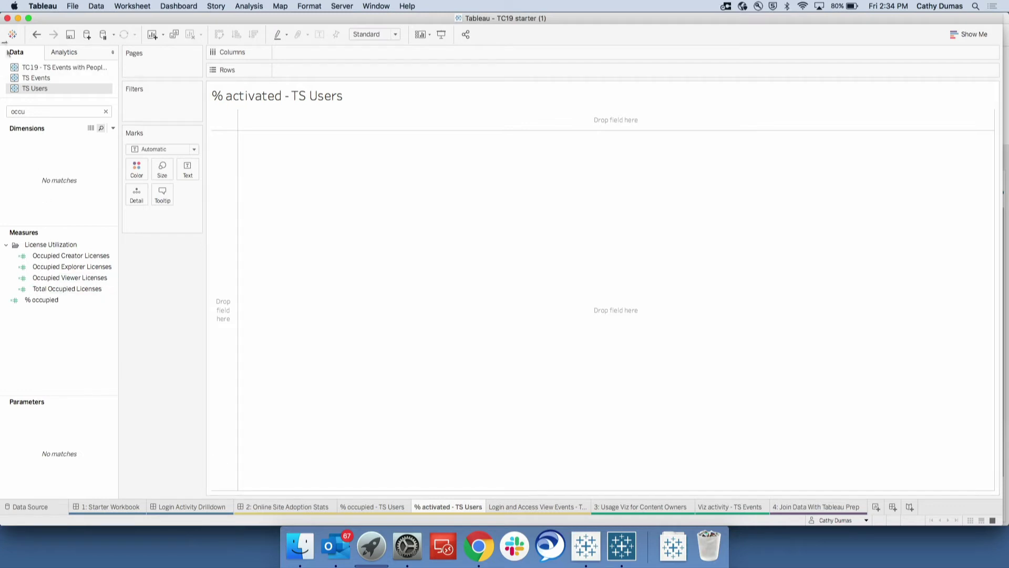
left_click(17, 111)
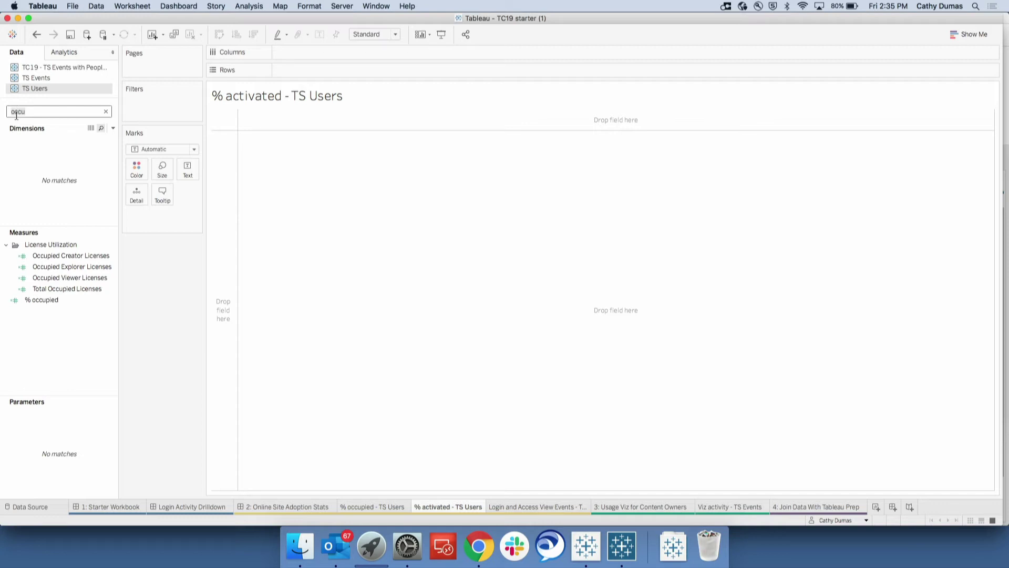
key("BackSpace")
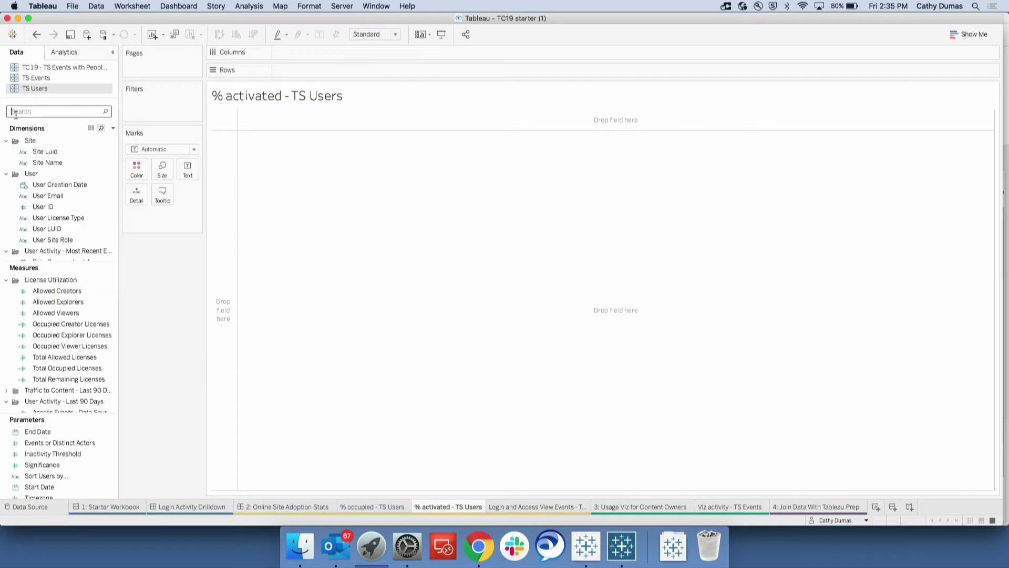
type("login")
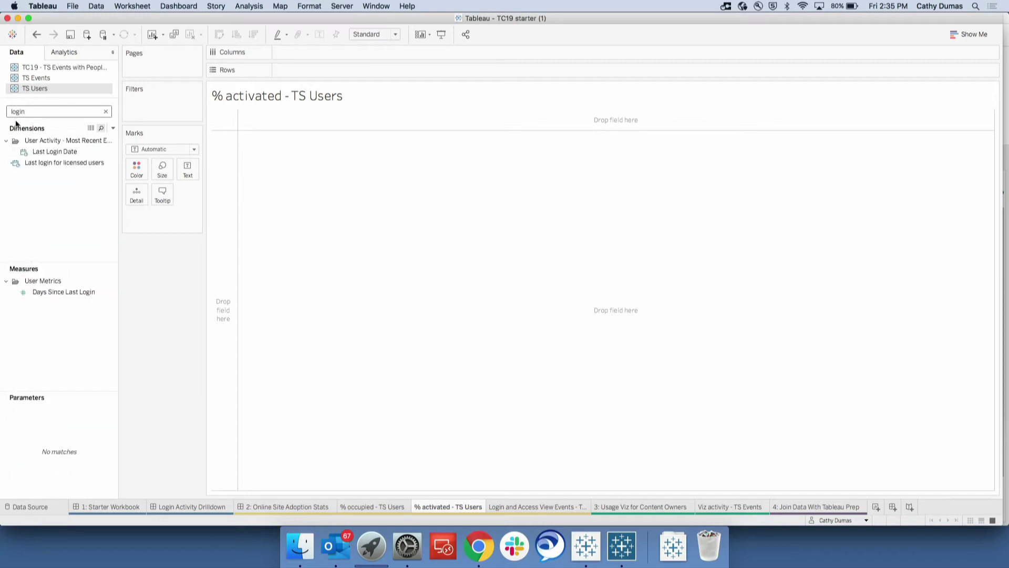
Examine the formula of the "Last login for licensed users" calculated field, including its license type condition, and close the calculation.
left_click(67, 167)
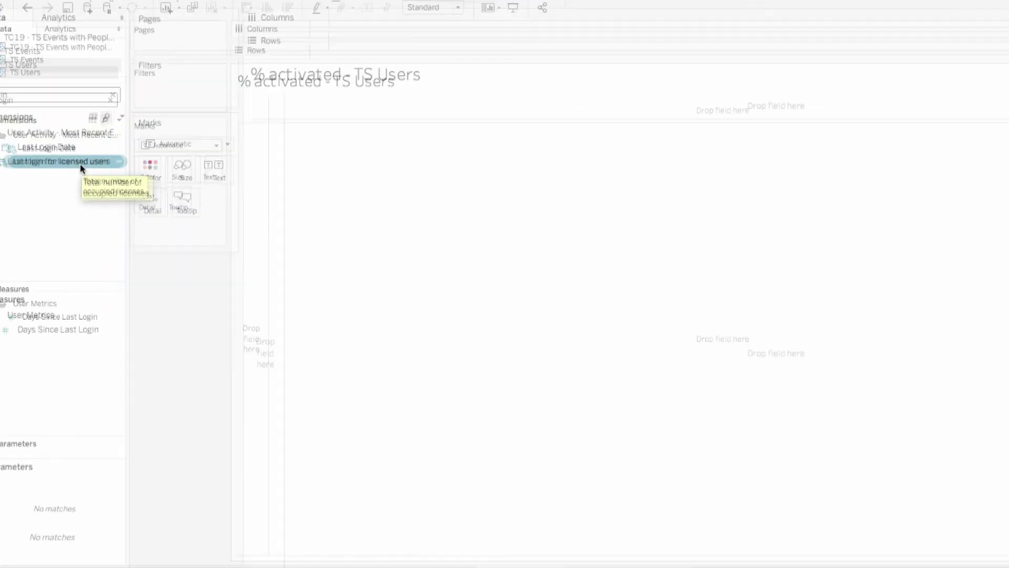
right_click(116, 166)
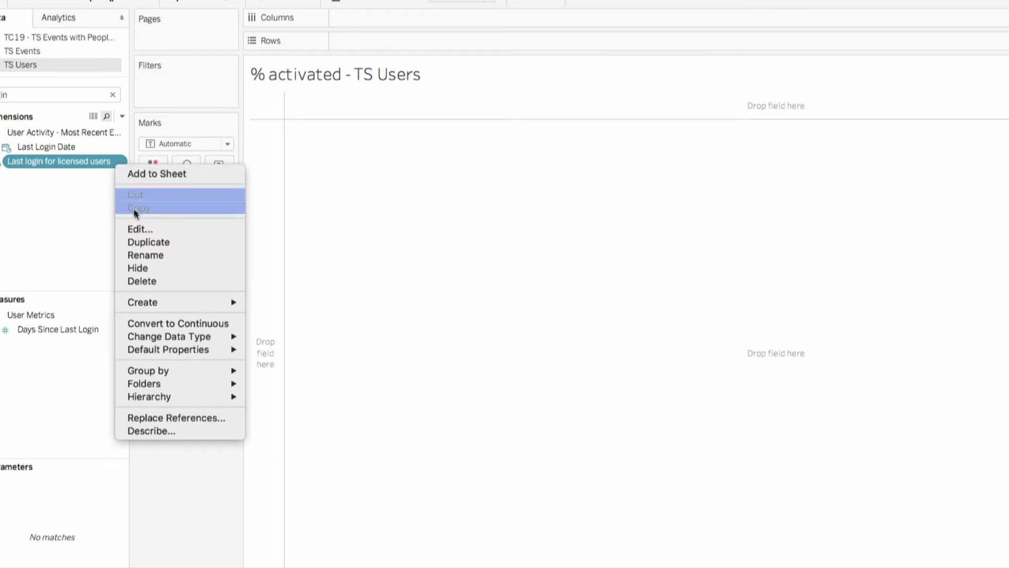
left_click(140, 226)
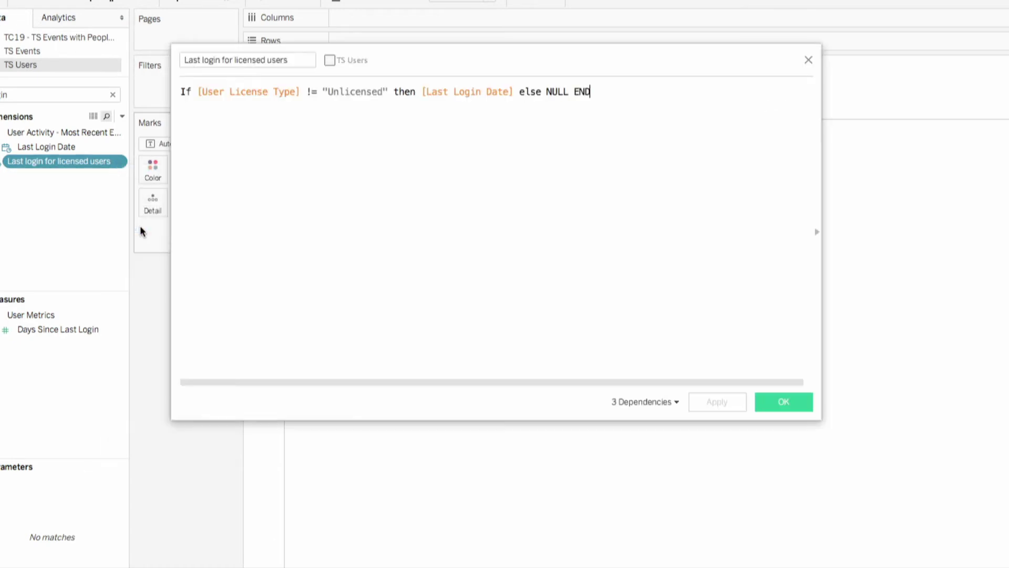
left_click(273, 93)
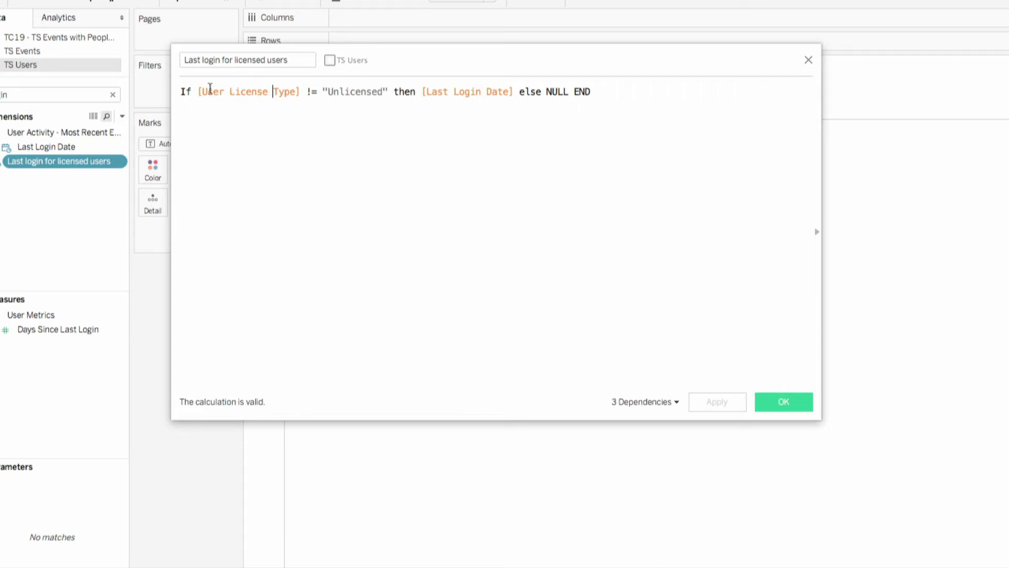
left_click_drag(201, 92, 295, 93)
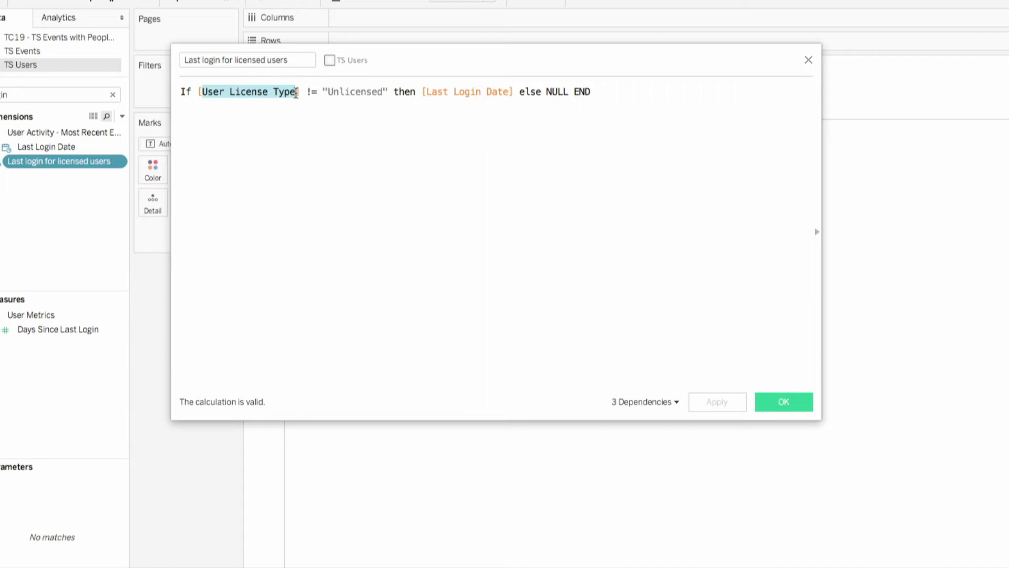
double_click(343, 91)
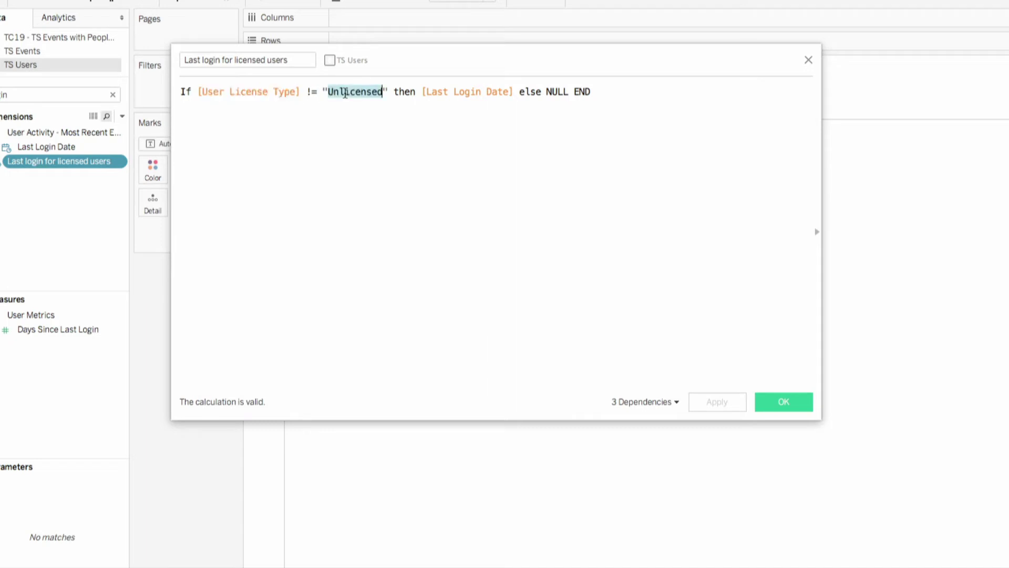
key("End")
key("ctrl+shift+Left")
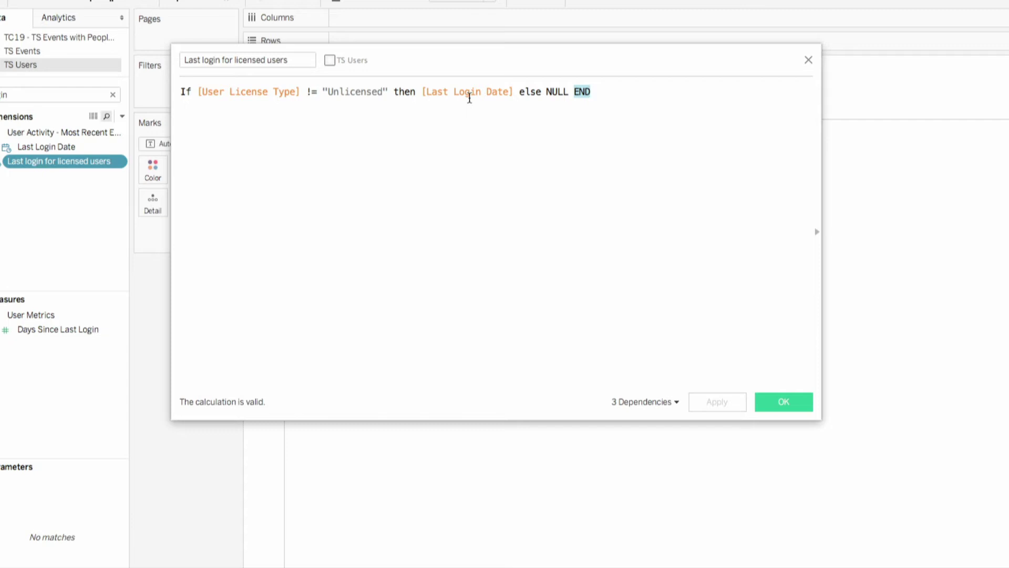
left_click(771, 406)
Search the TS Users fields for "%" and examine the % activated calculated field's formula, closing the calculation without changes.
left_click(14, 96)
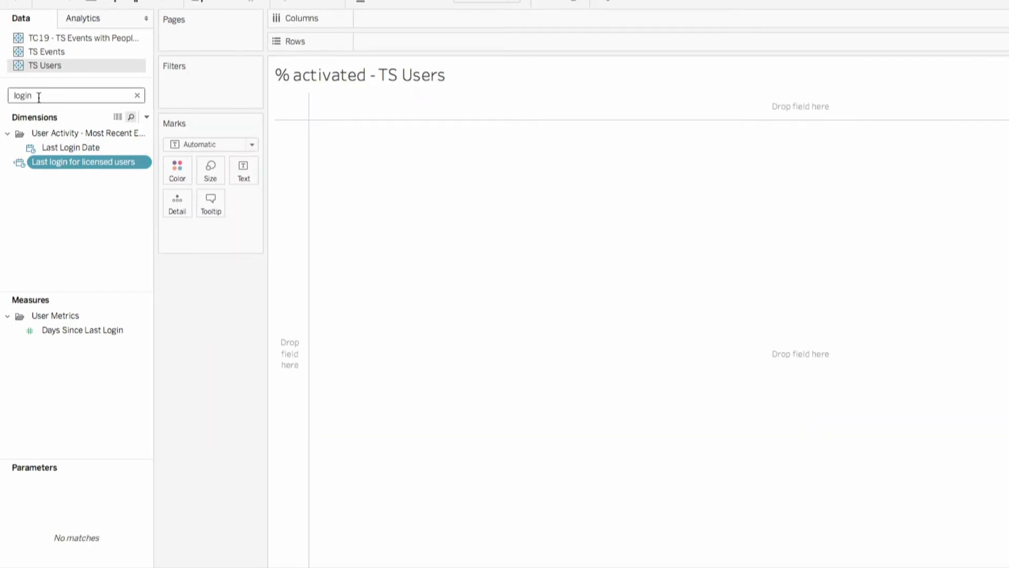
key("BackSpace")
key("BackSpace")
key("BackSpace")
key("BackSpace")
key("BackSpace")
type("%")
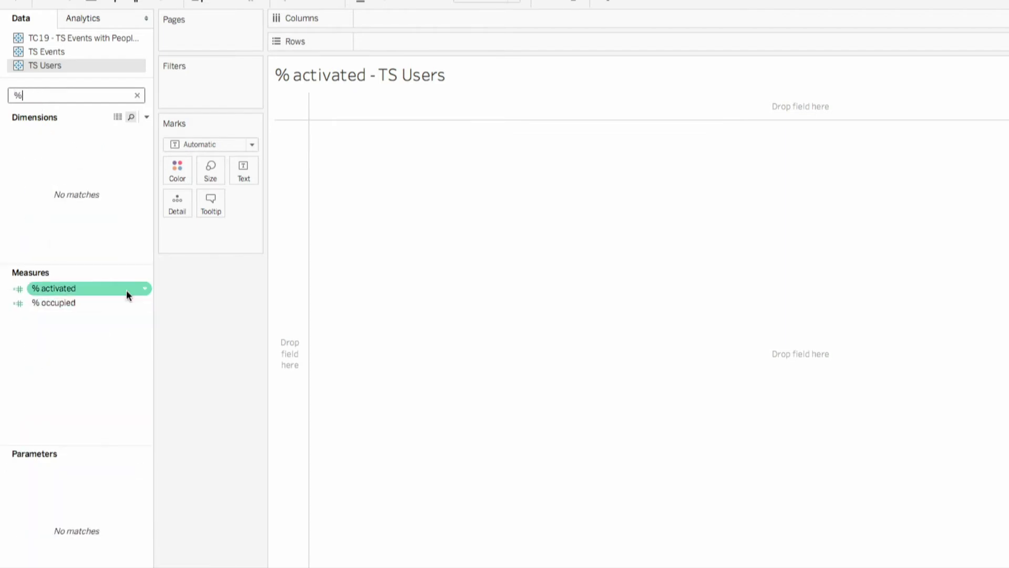
right_click(148, 292)
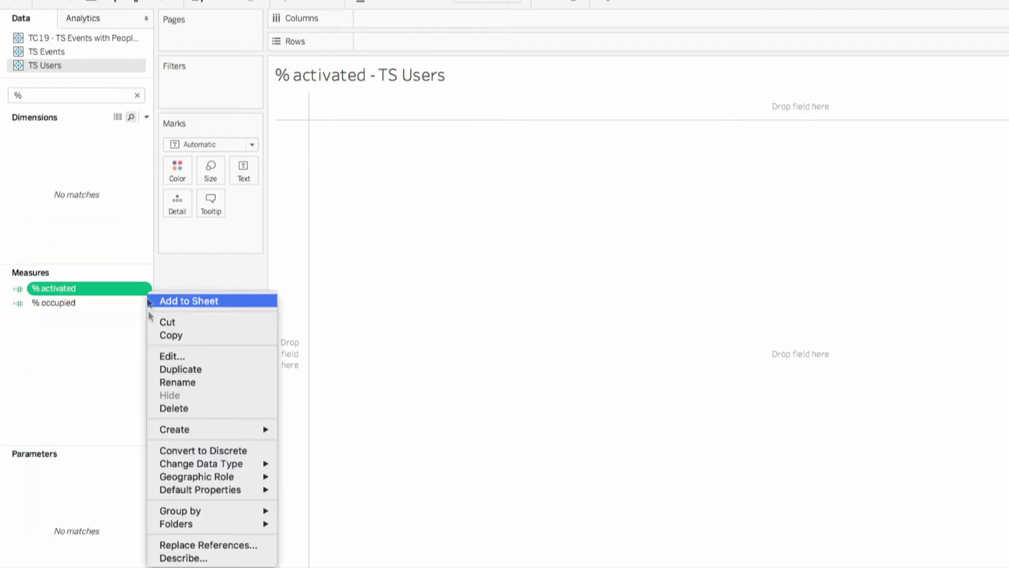
left_click(166, 357)
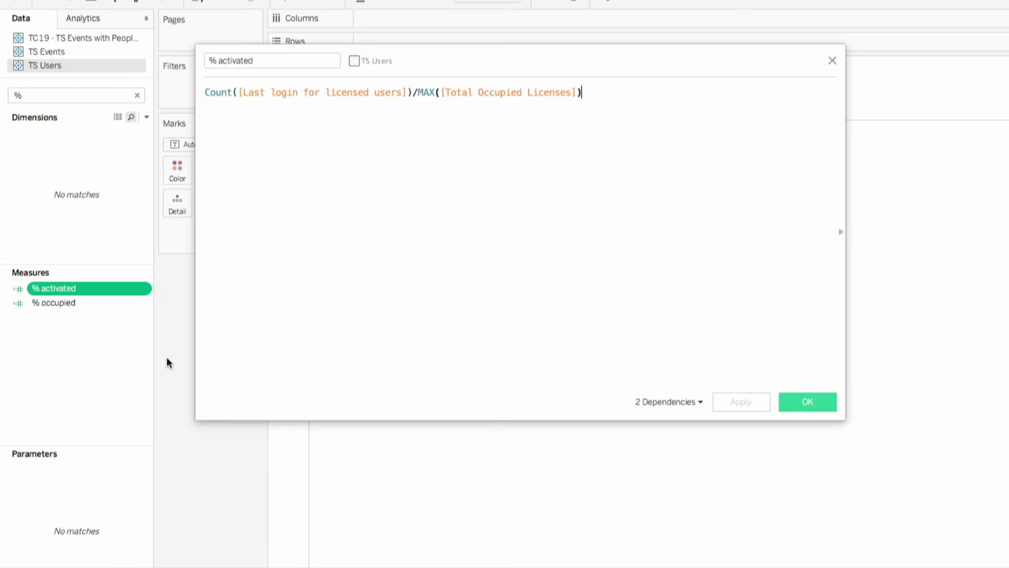
double_click(289, 92)
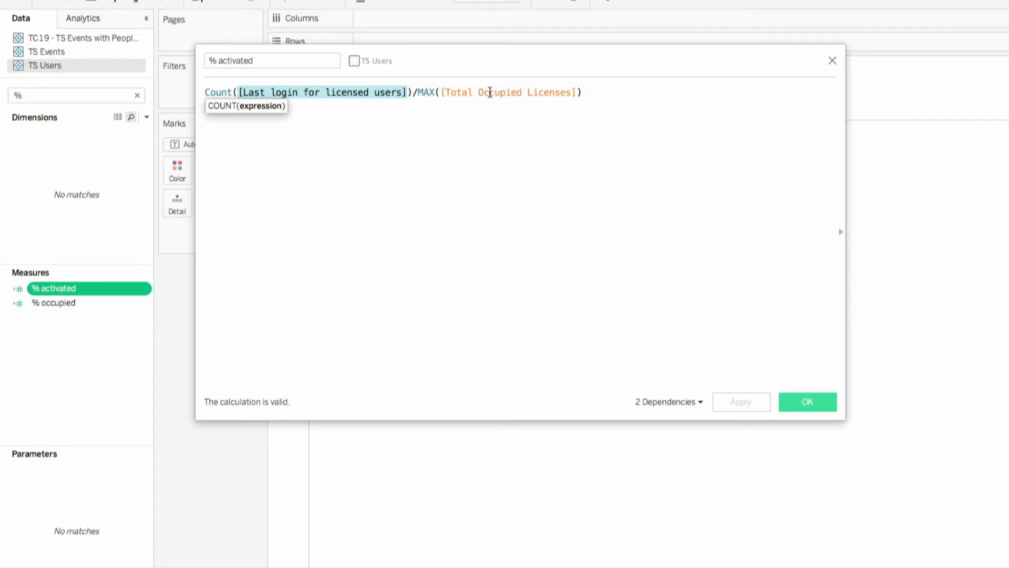
left_click(832, 61)
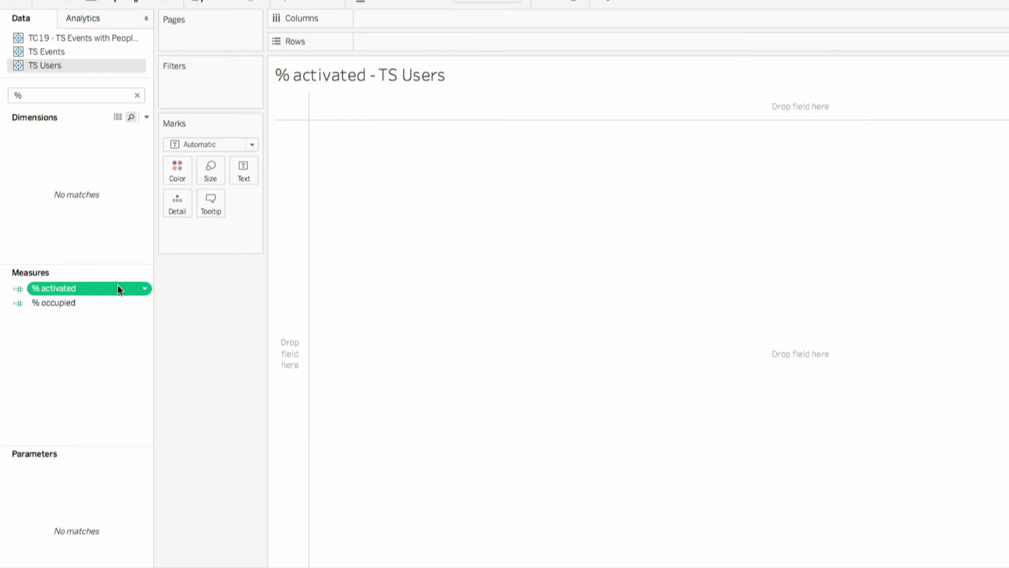
Show % activated as the sheet's text mark and set its label font size to 28.
left_click_drag(118, 284, 238, 167)
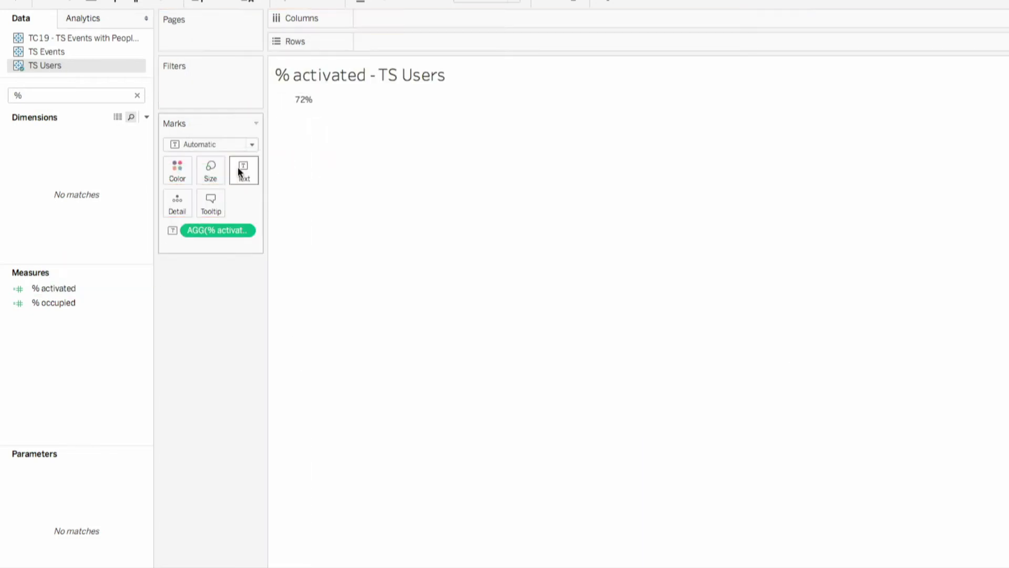
left_click(237, 166)
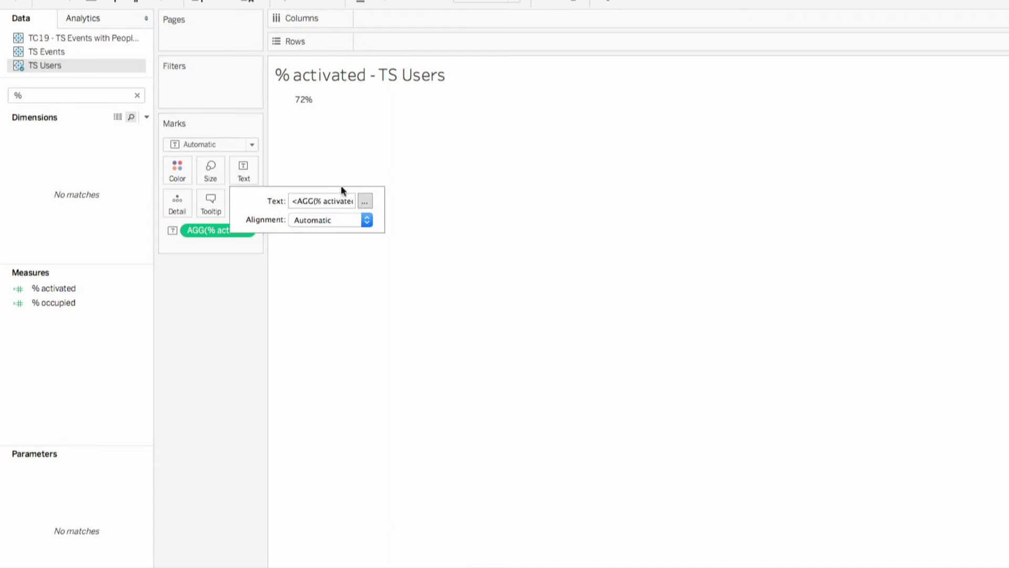
left_click(366, 201)
left_click_drag(563, 176, 438, 175)
left_click(447, 158)
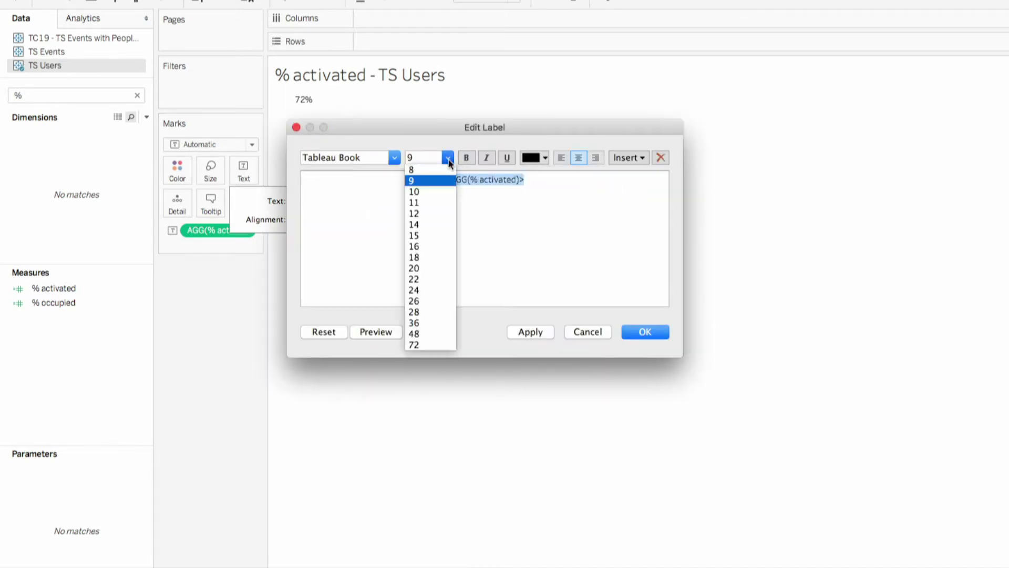
left_click(427, 312)
left_click(645, 332)
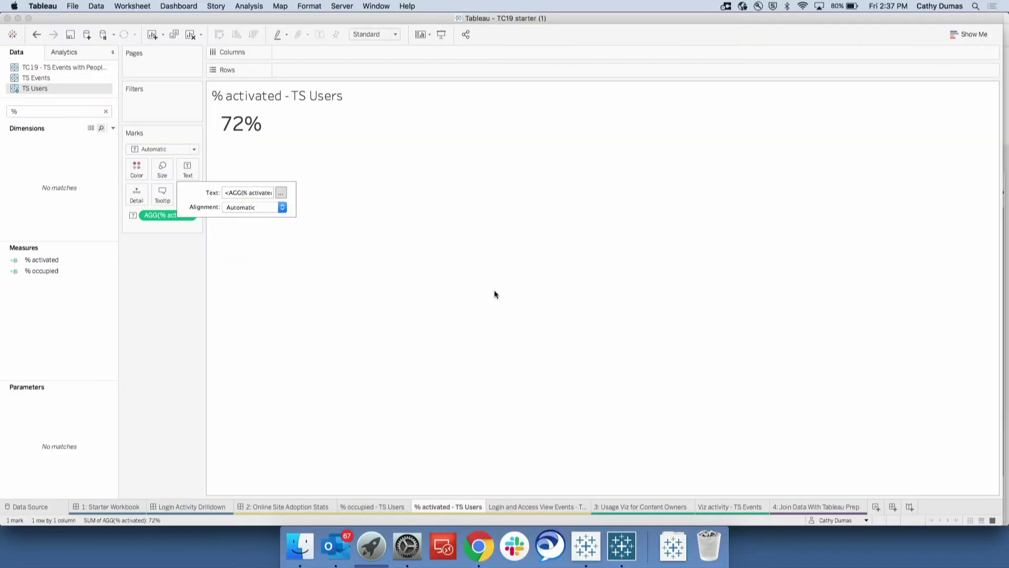
Bring up the "Login and Access View Events - TS Events" worksheet, with the field search cleared and TS Events as the data source.
left_click(543, 506)
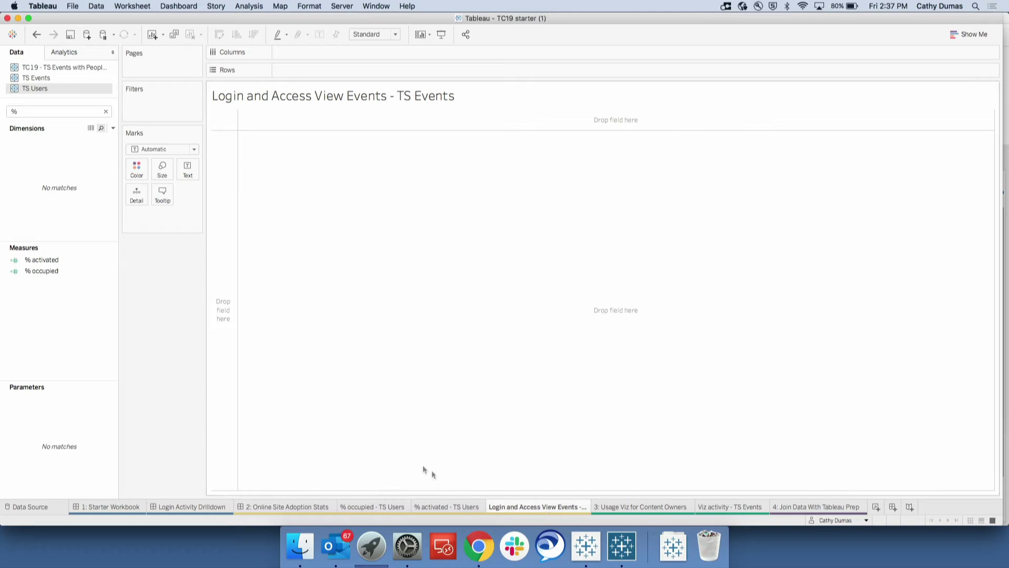
left_click(104, 113)
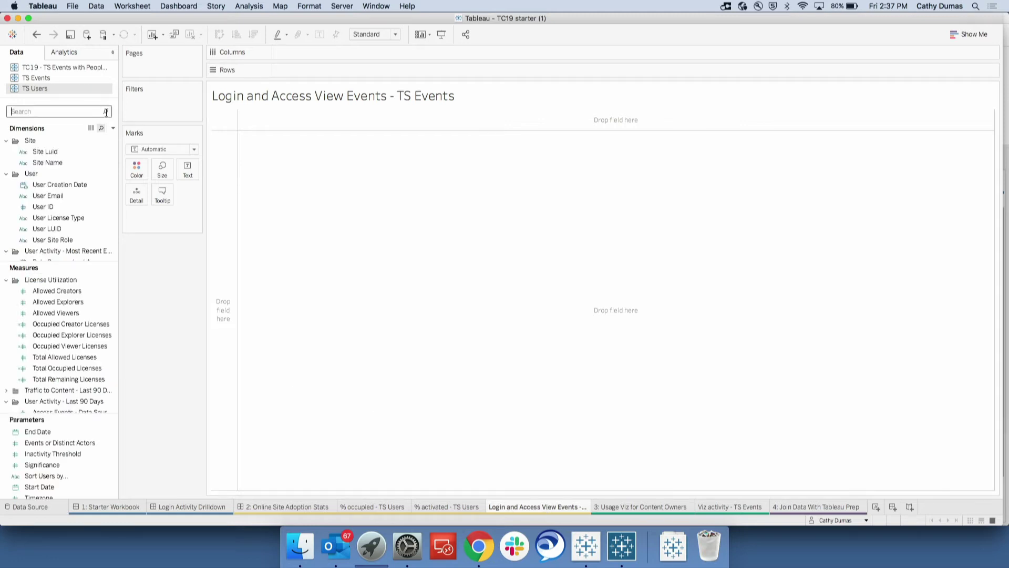
left_click(43, 79)
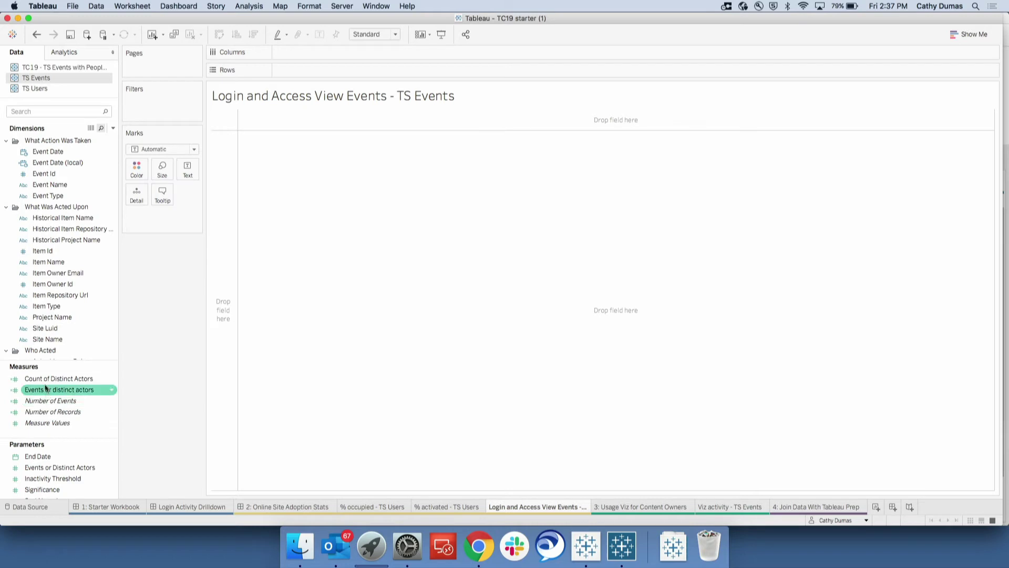
Place Event Date (local) on Columns as a continuous date at the week level.
left_click(56, 165)
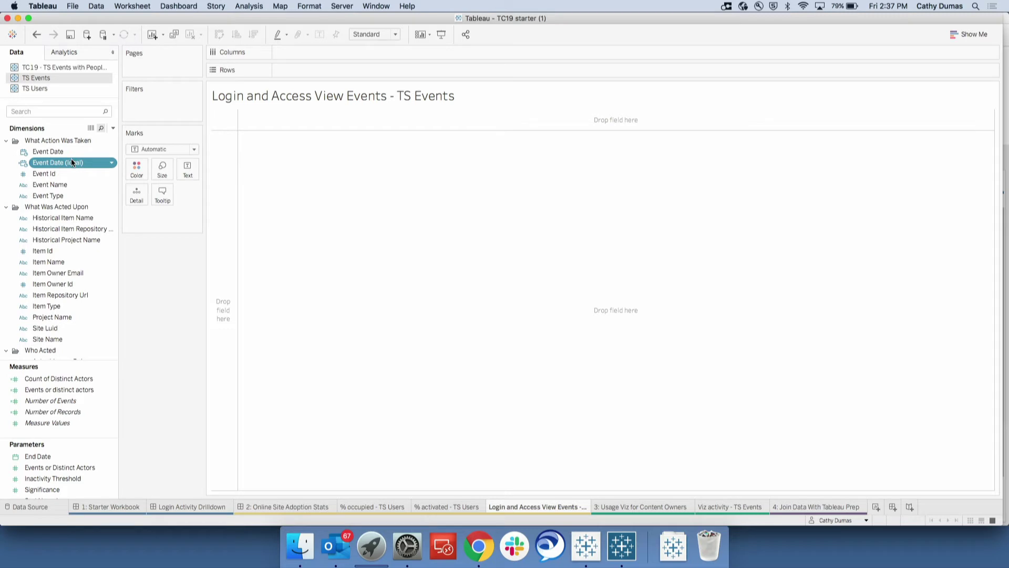
left_click_drag(72, 162, 318, 52)
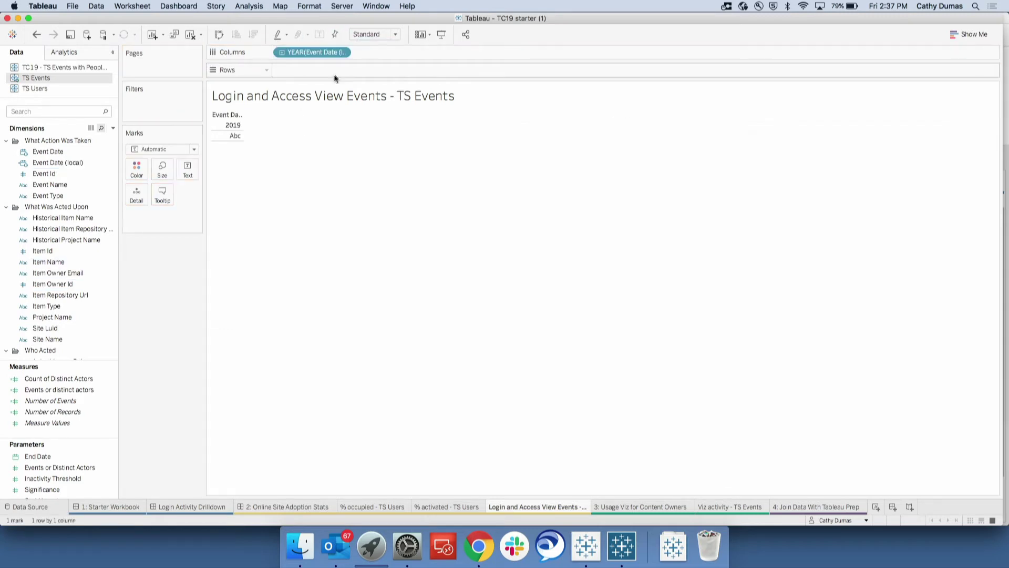
left_click(344, 53)
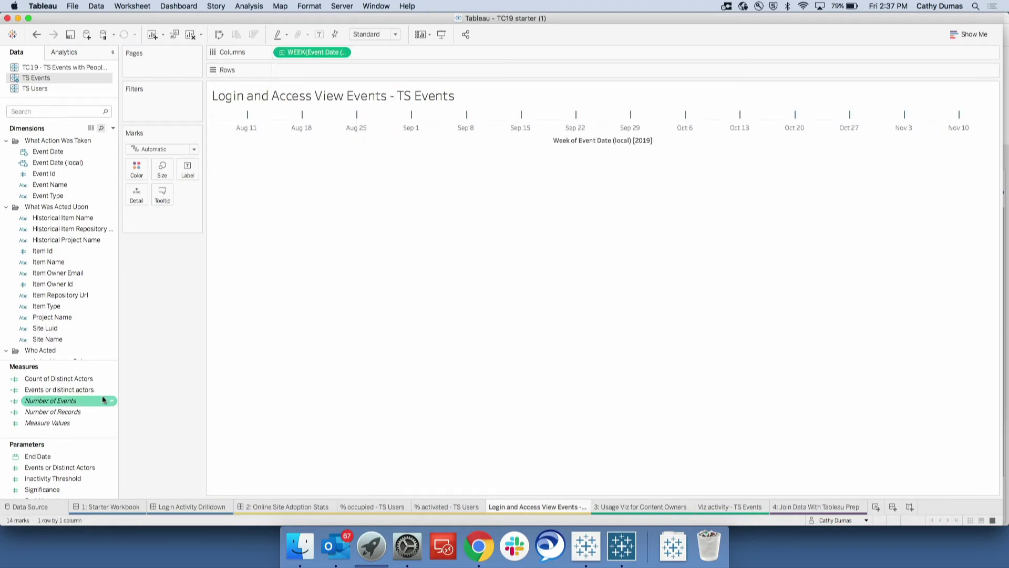
Place Number of Events on Rows to chart weekly event totals as a line.
left_click_drag(96, 398, 358, 75)
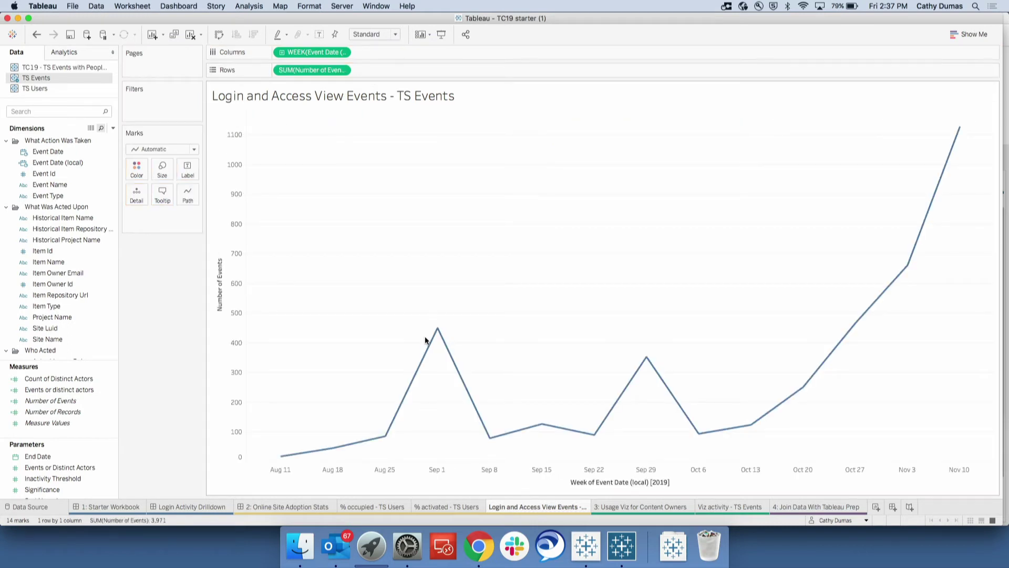
mouse_move(438, 331)
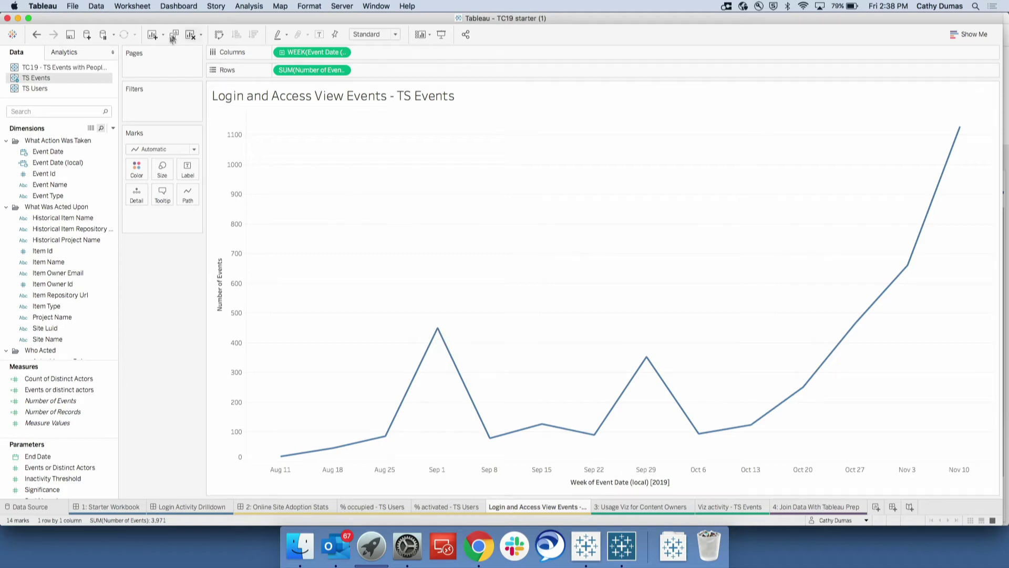
Filter the sheet on Event Name, keeping only the Login and Access View events.
left_click(43, 113)
left_click(56, 185)
left_click(55, 183)
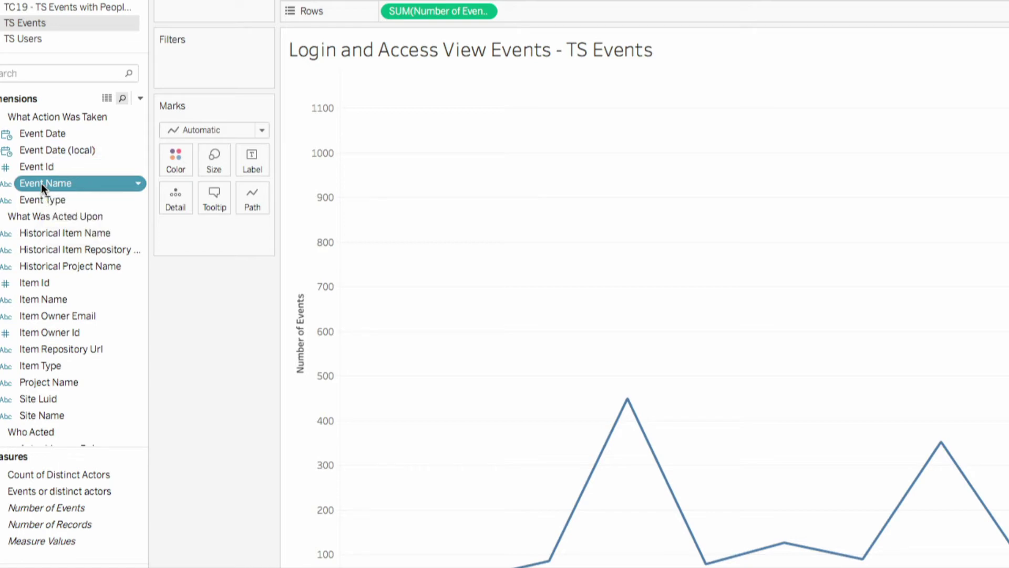
left_click_drag(41, 183, 209, 61)
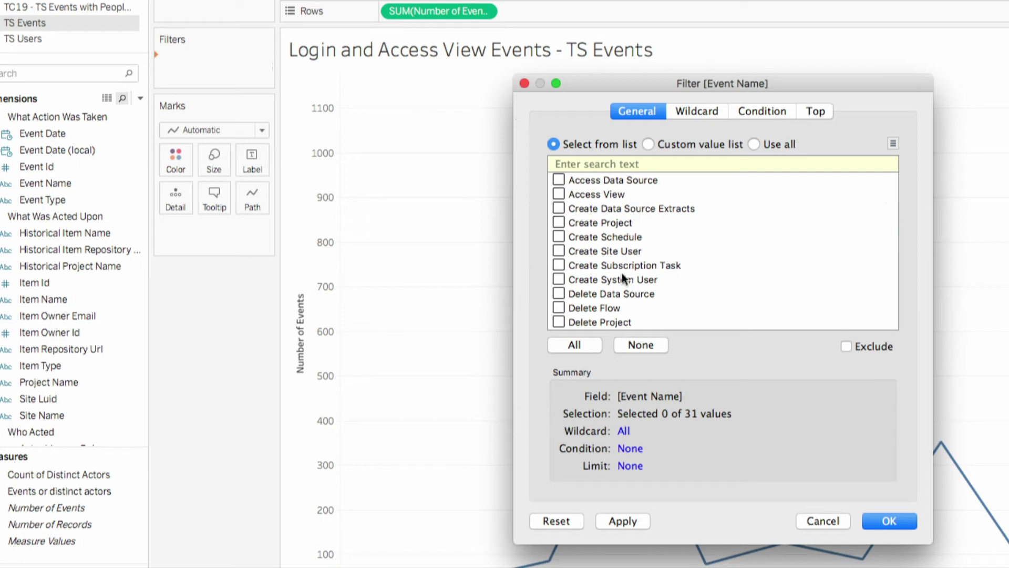
scroll(622, 275, "down", 5)
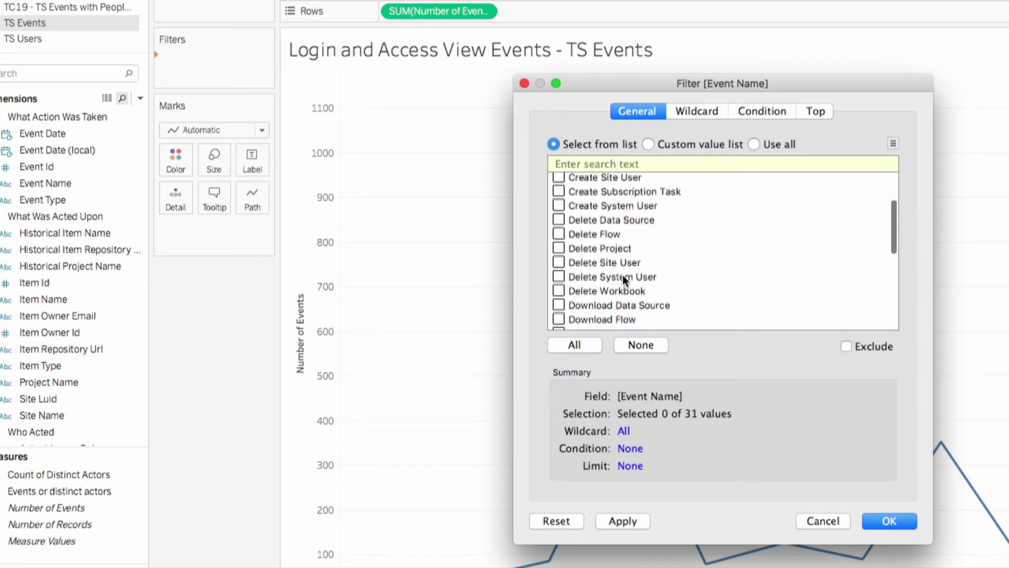
scroll(622, 274, "down", 1)
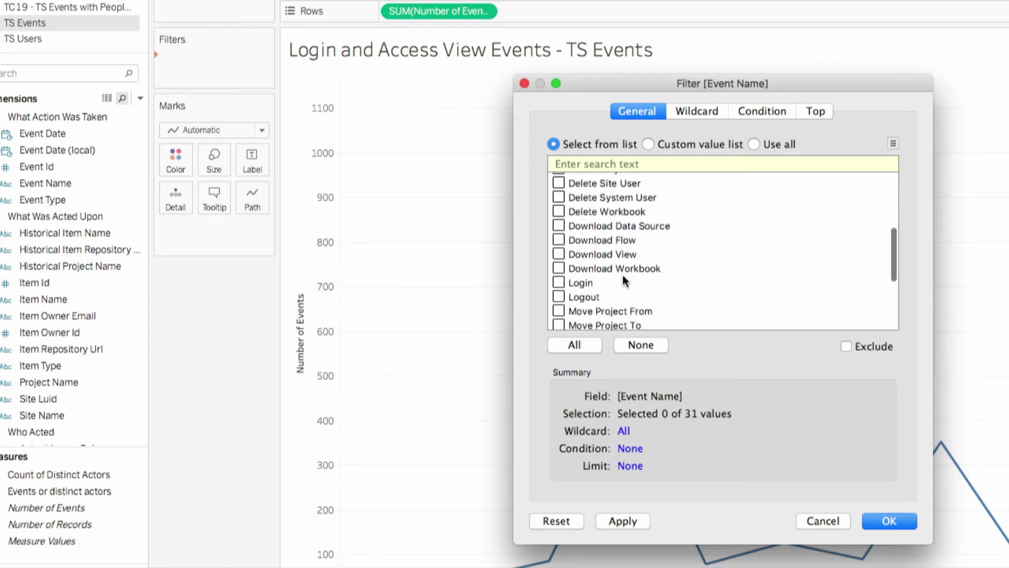
scroll(620, 291, "down", 5)
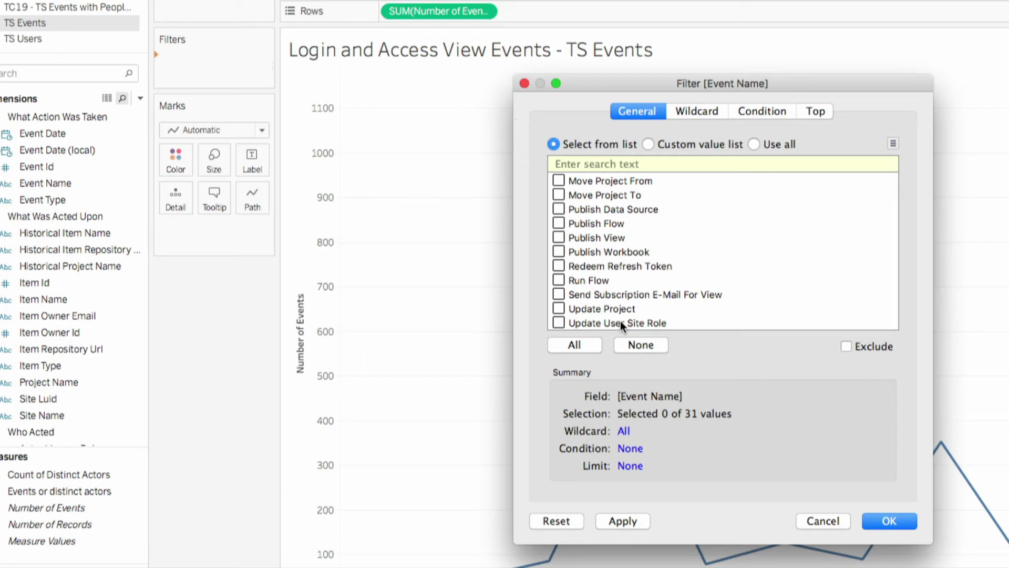
scroll(620, 320, "up", 3)
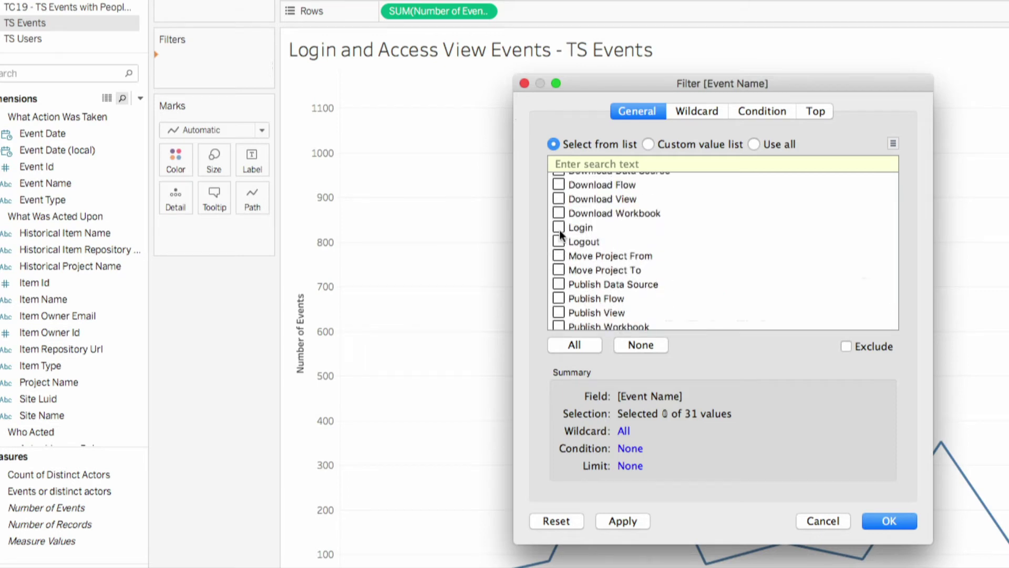
left_click(558, 227)
scroll(579, 232, "up", 6)
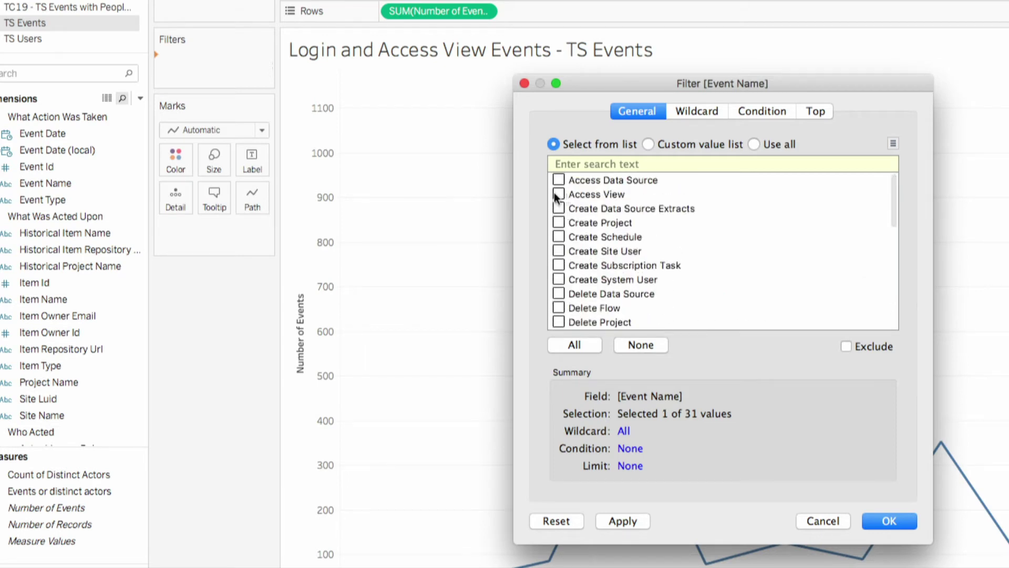
left_click(558, 195)
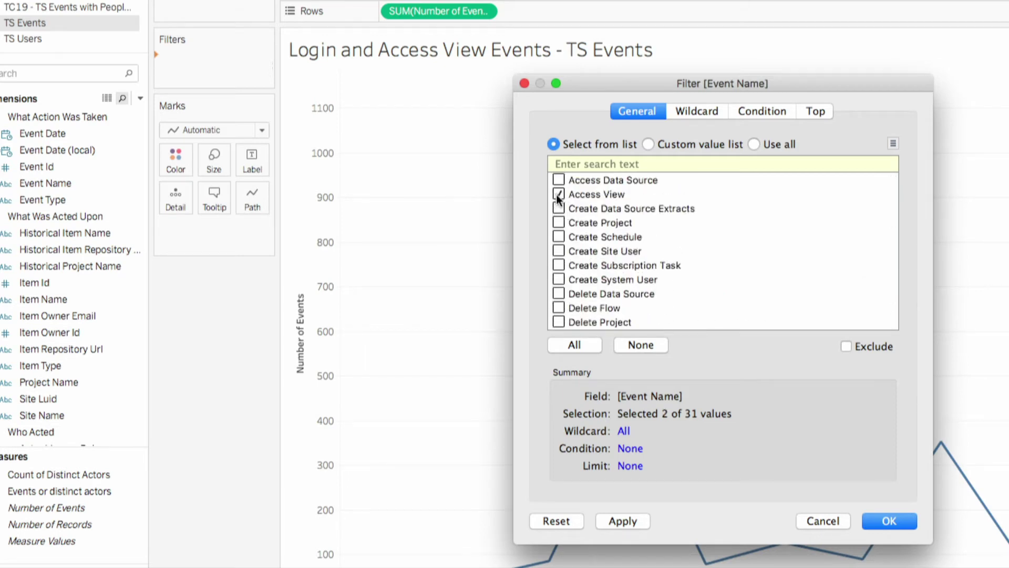
left_click(880, 523)
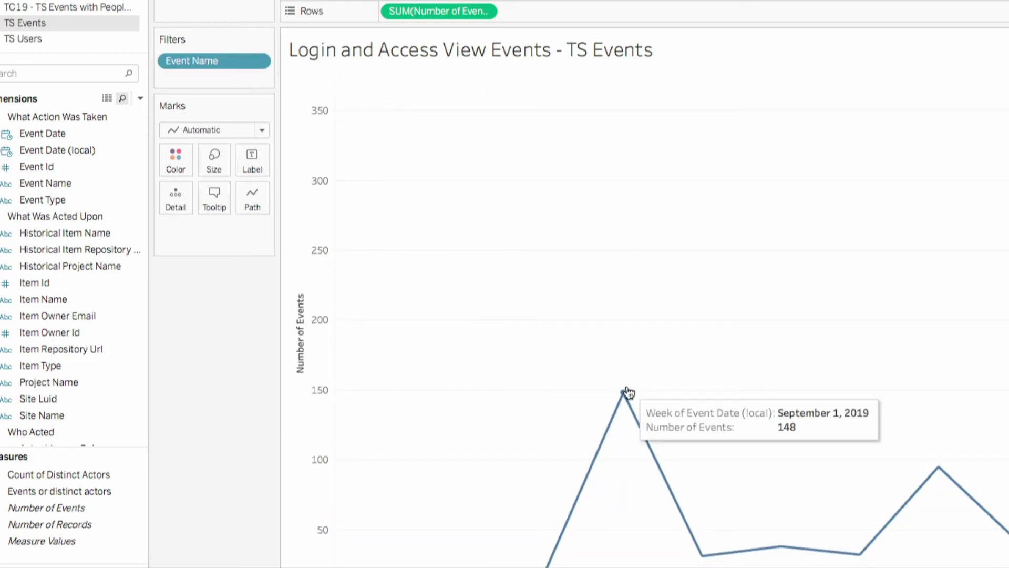
Color the line marks by Event Name.
left_click(72, 195)
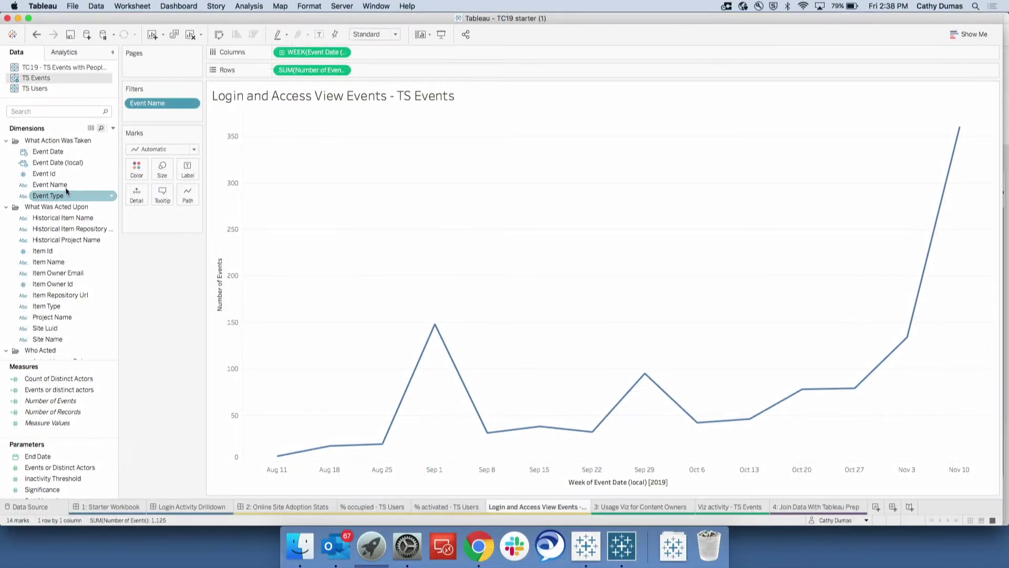
left_click_drag(66, 185, 134, 177)
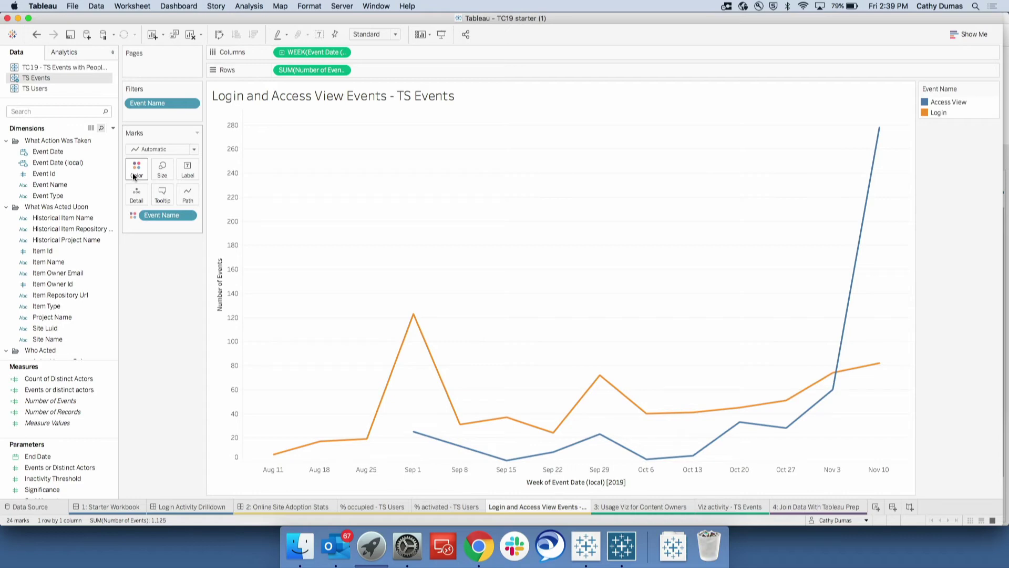
From the Online Site Adoption Stats dashboard, set the workbook to publish to the TC19 Stats project under the name "TC19 starter".
left_click(278, 507)
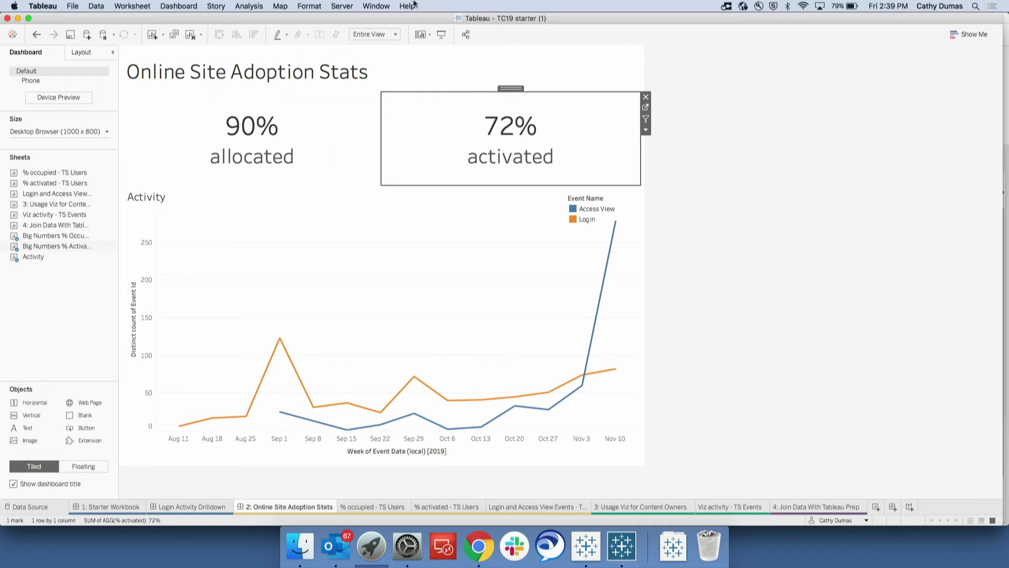
left_click(342, 6)
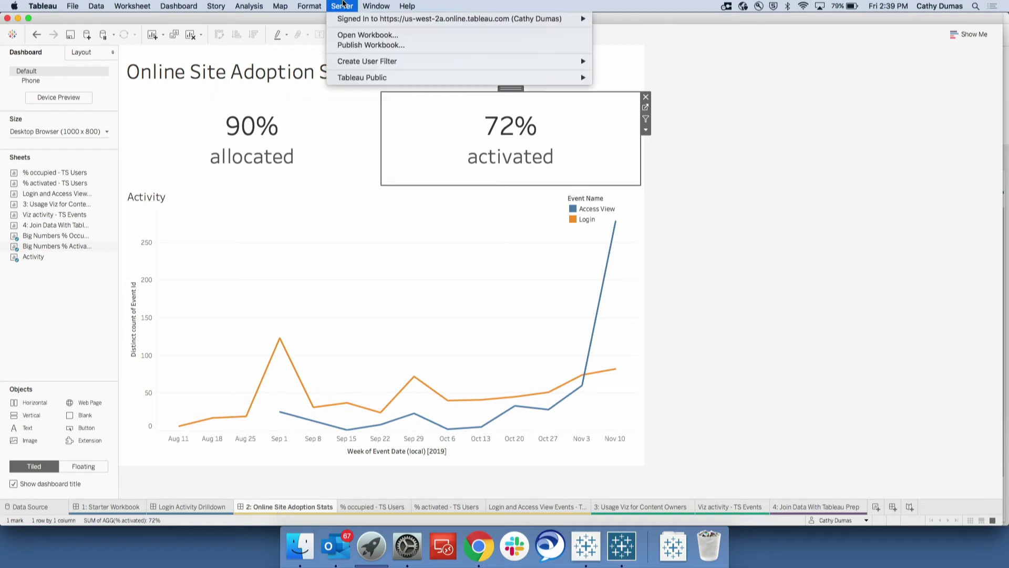
left_click(352, 46)
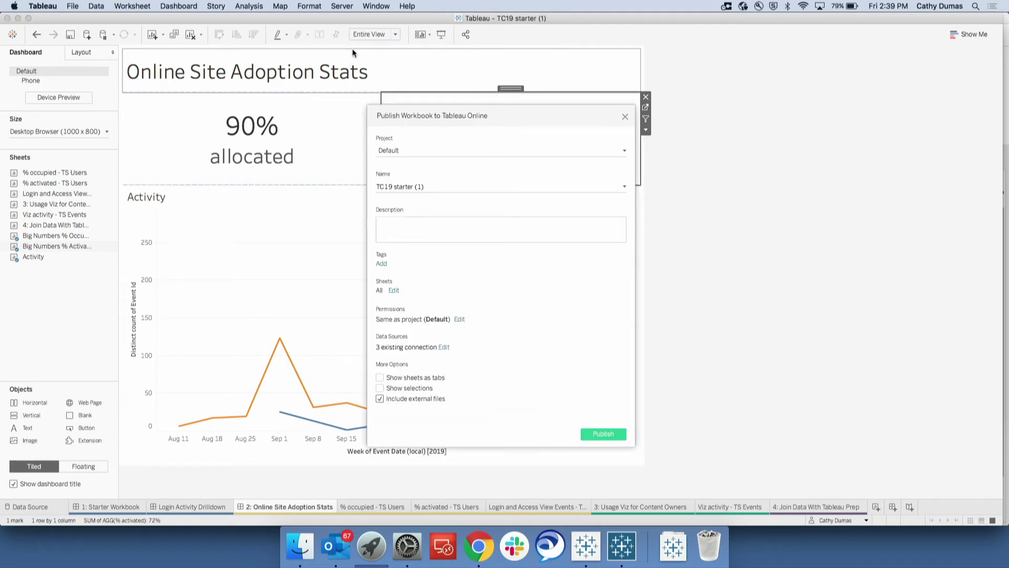
left_click(623, 153)
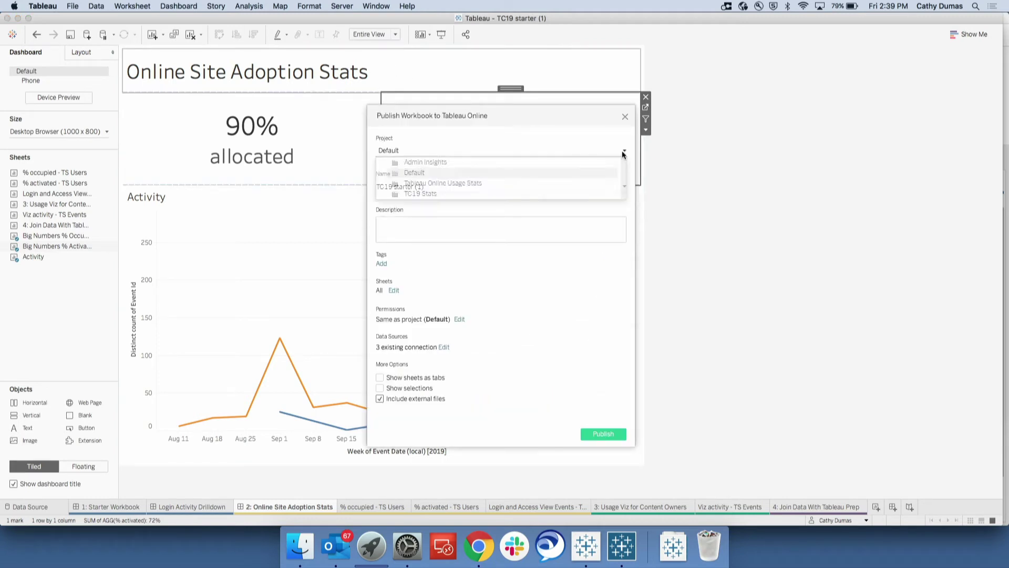
left_click(561, 194)
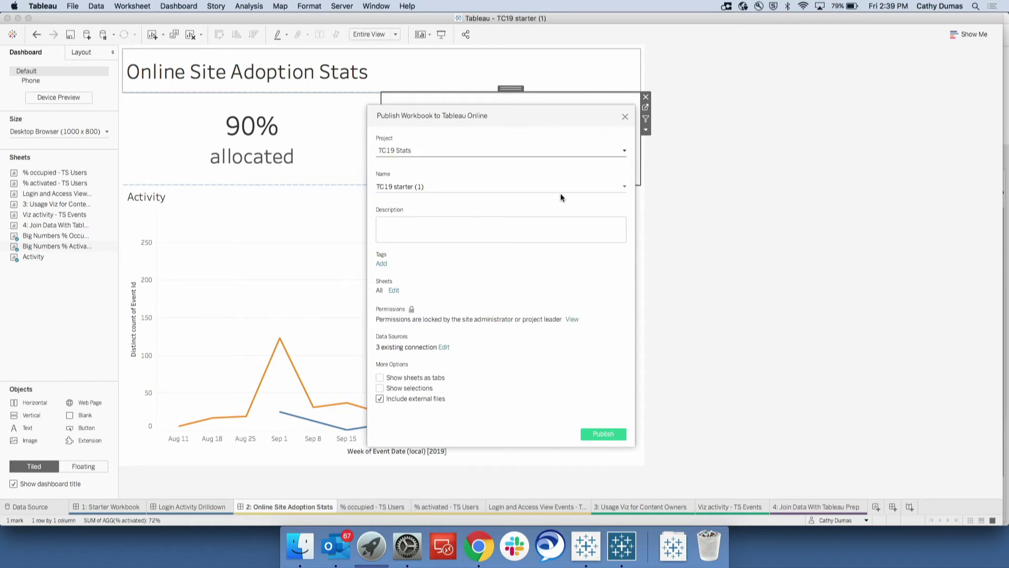
left_click_drag(494, 187, 356, 189)
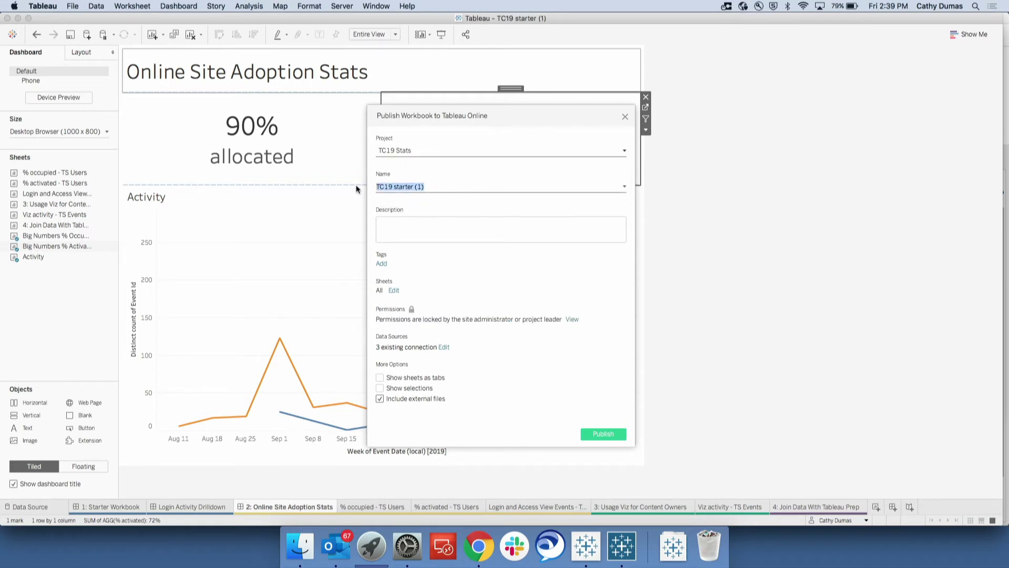
left_click(439, 187)
key("BackSpace")
key("BackSpace")
Restrict the published sheets to dashboards only and publish the workbook.
left_click(395, 293)
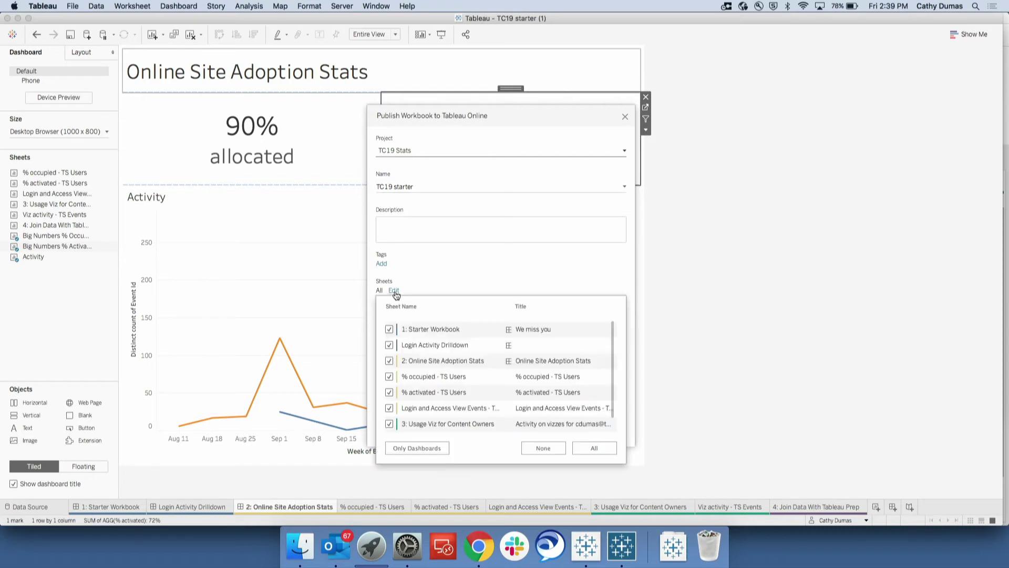
left_click(419, 448)
left_click(542, 263)
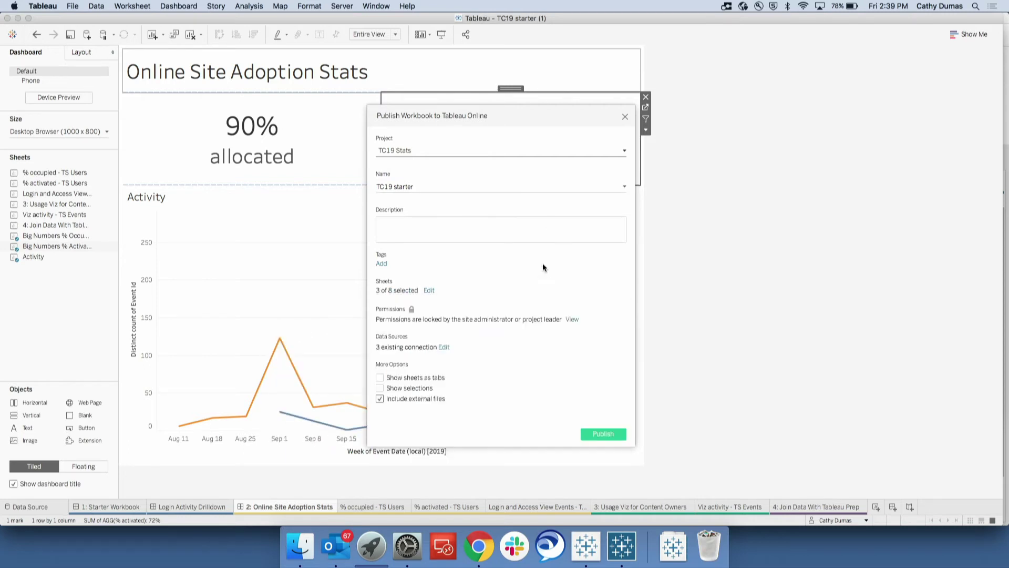
left_click(599, 434)
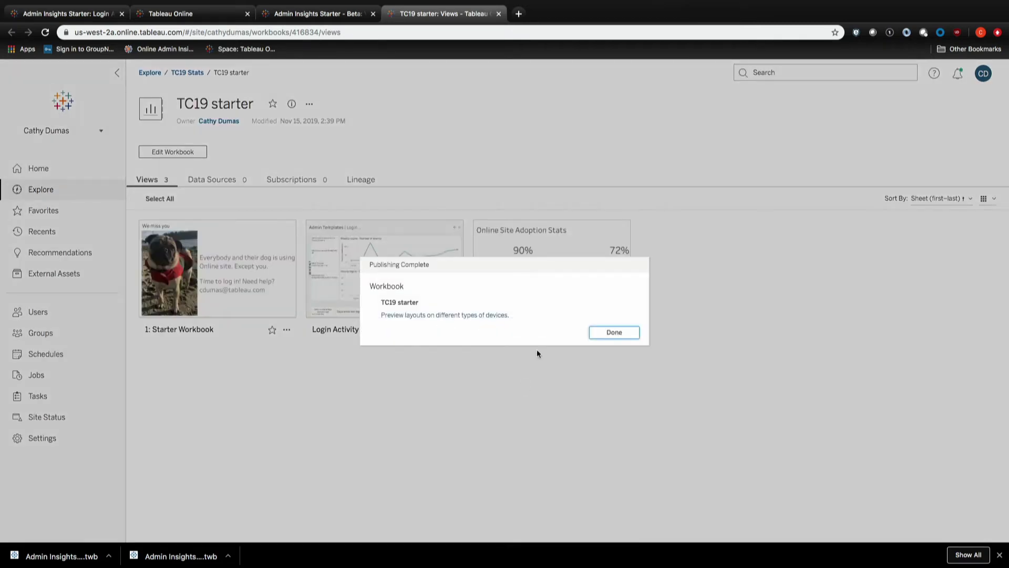
Dismiss the publishing notice and open the published "2: Online Site Adoption Stats" view.
left_click(626, 332)
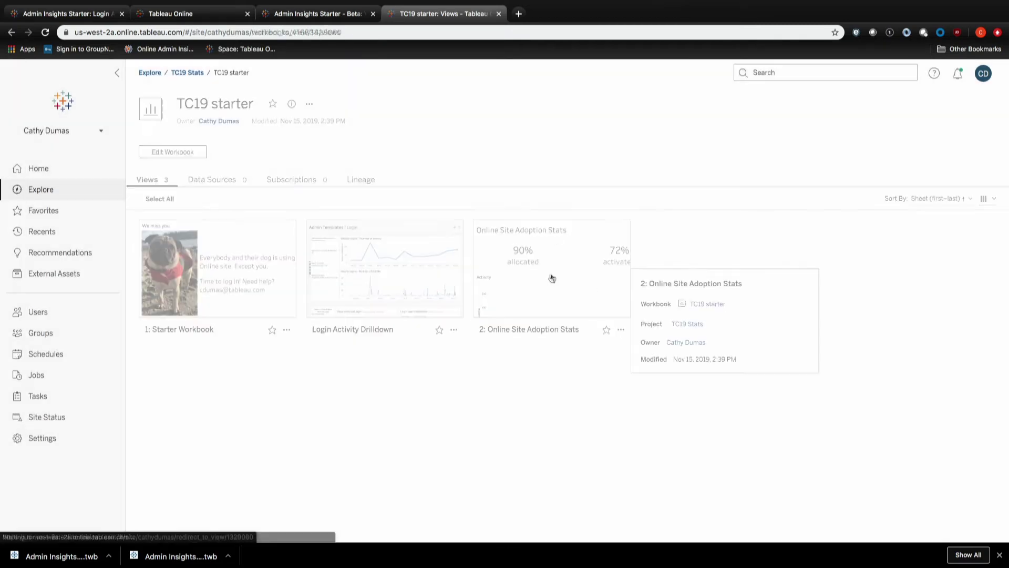
left_click(551, 277)
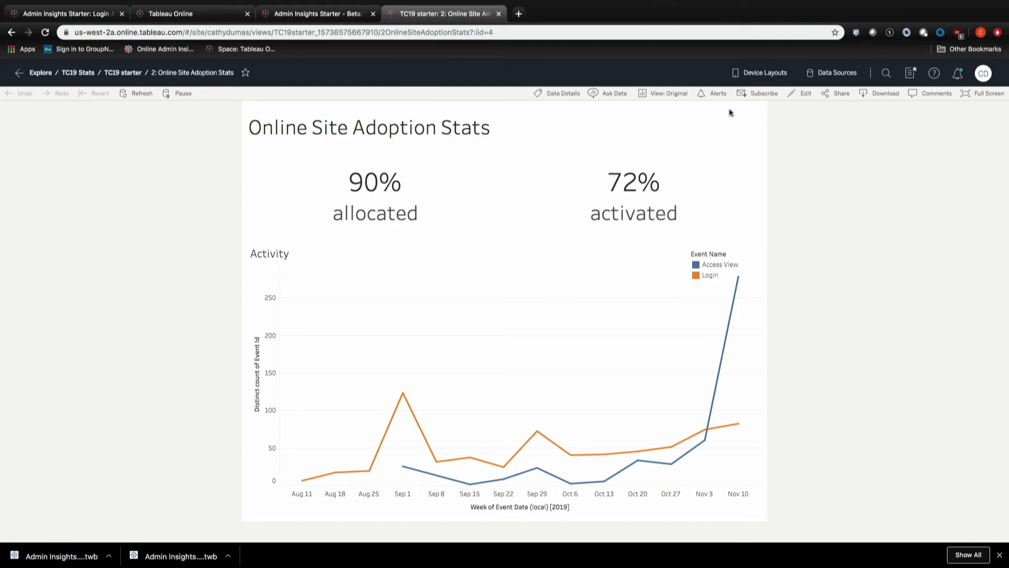
left_click(753, 93)
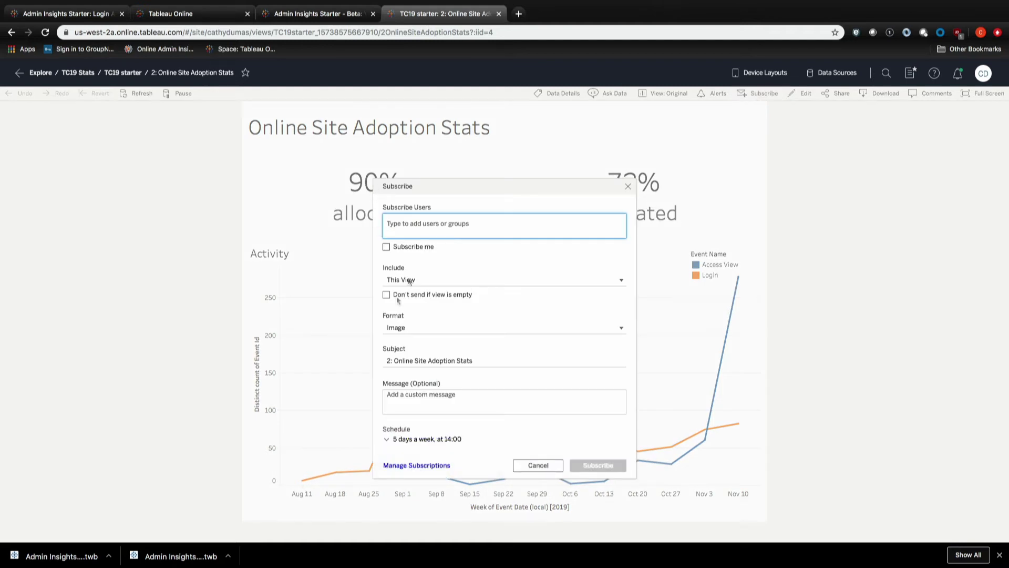
left_click(545, 456)
left_click(544, 464)
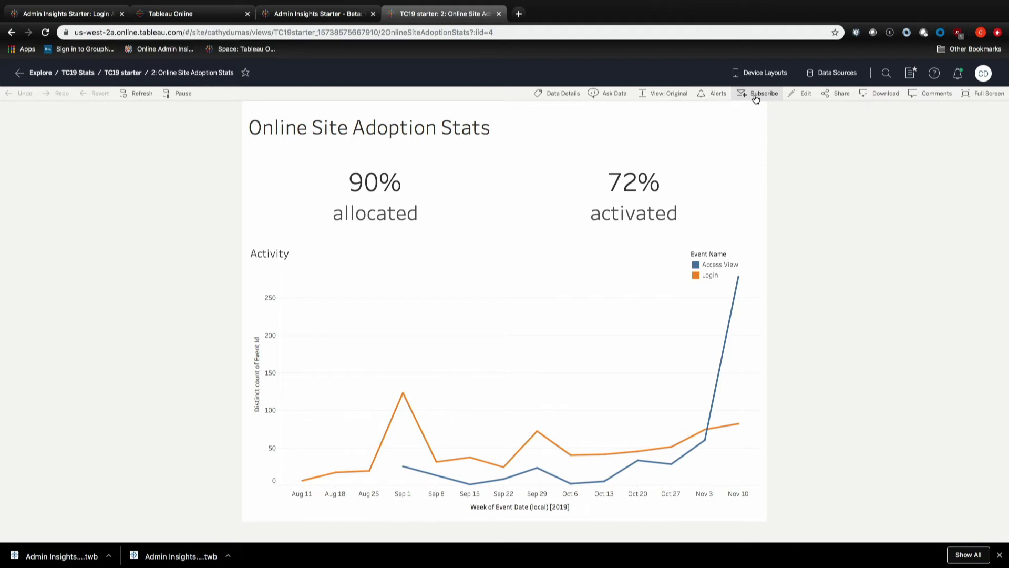
Start a subscription to this view with the All Users group as subscribers.
left_click(756, 96)
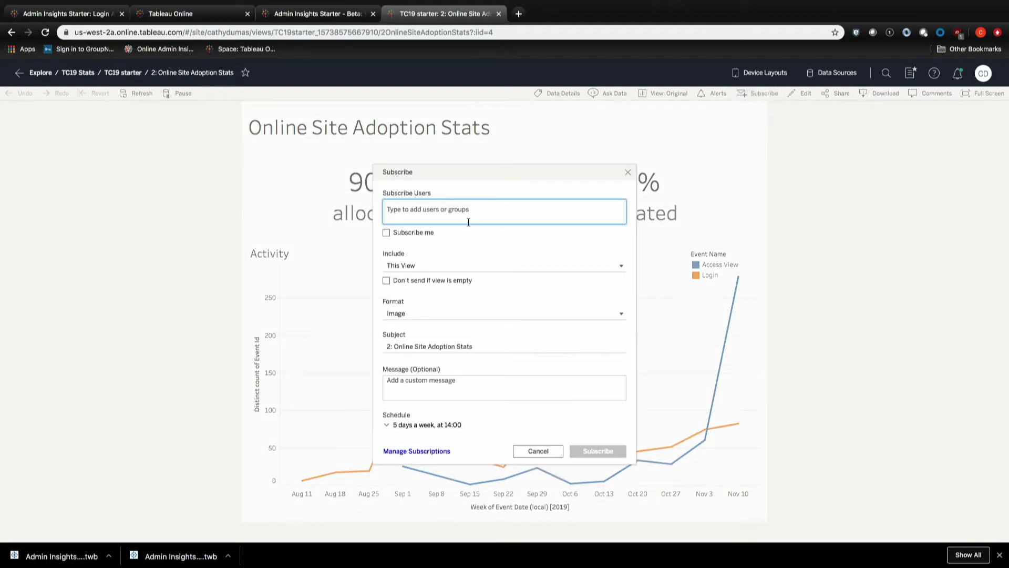
type("All")
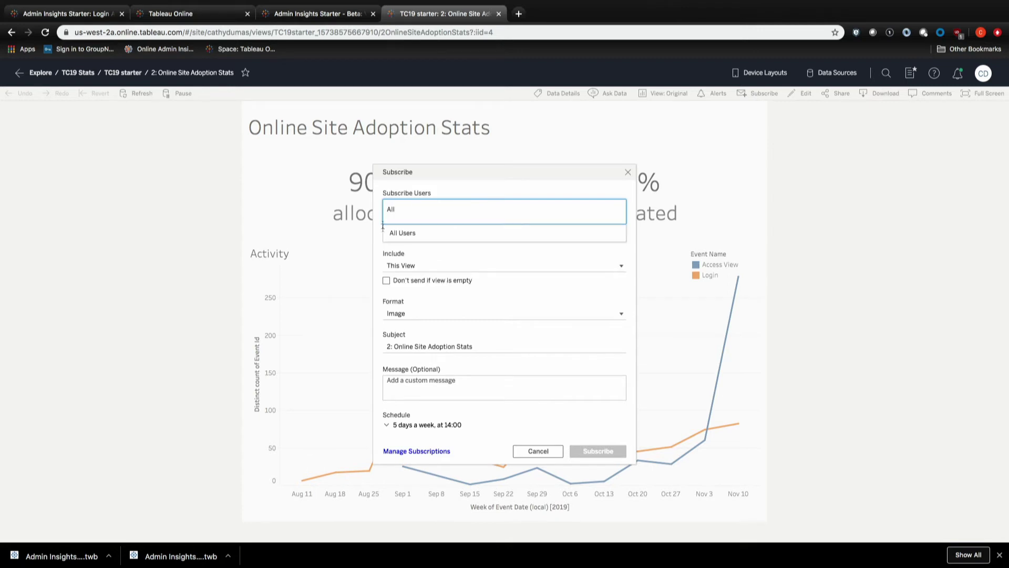
left_click(413, 234)
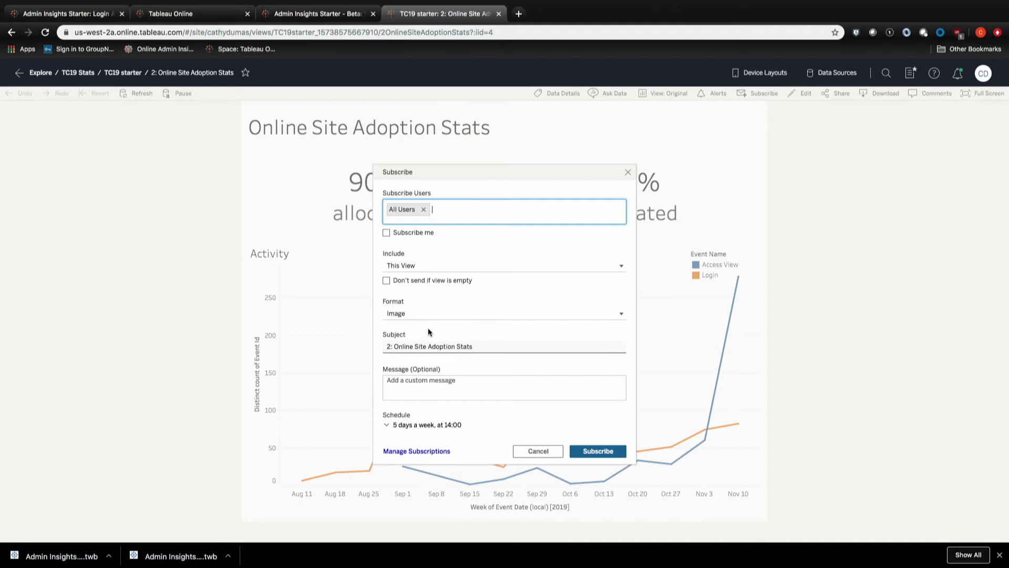
Expand the subscription's schedule and set it to repeat monthly.
left_click(390, 426)
scroll(434, 430, "down", 2)
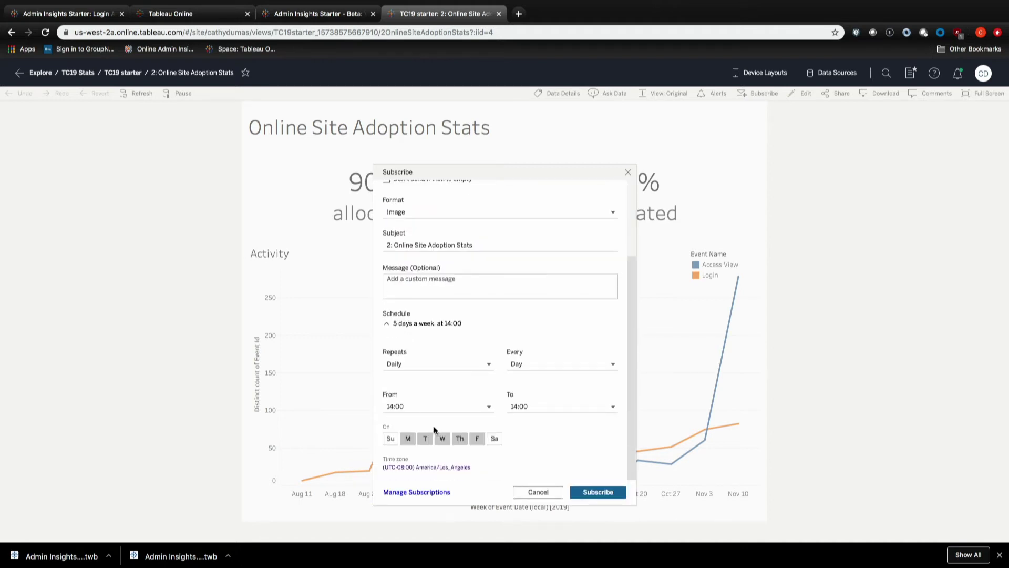
scroll(489, 363, "up", 2)
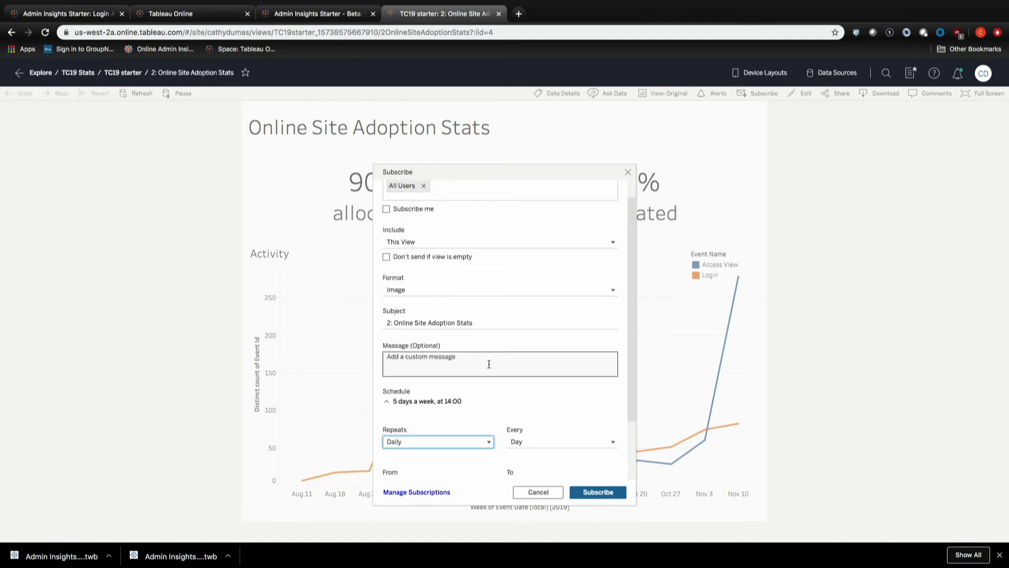
scroll(483, 410, "down", 2)
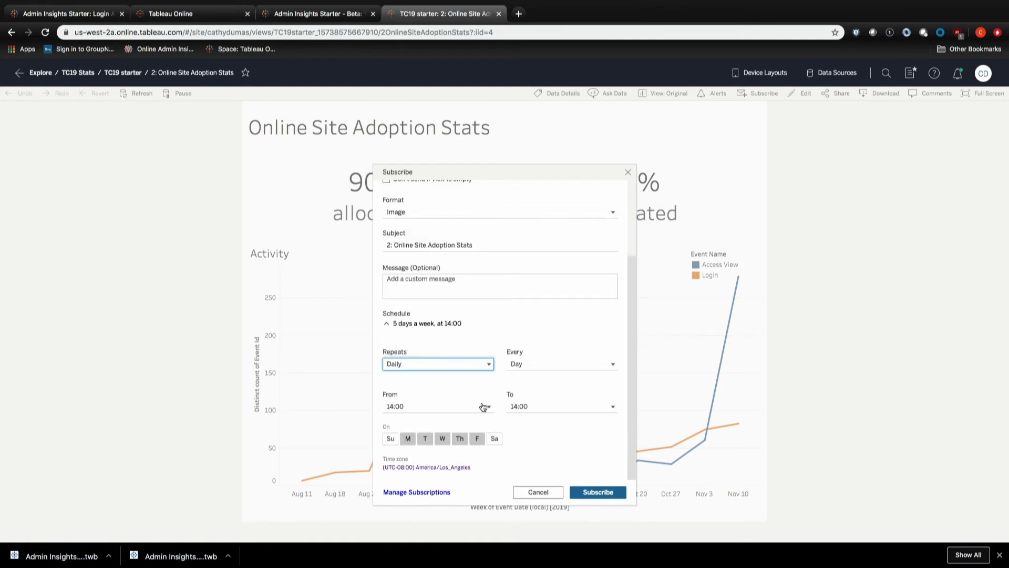
left_click(489, 363)
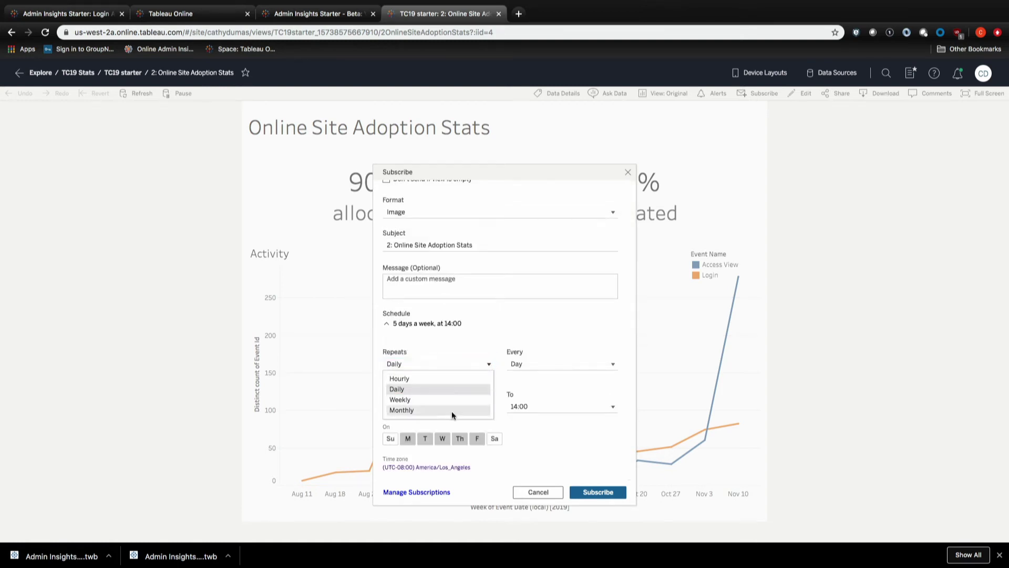
left_click(452, 411)
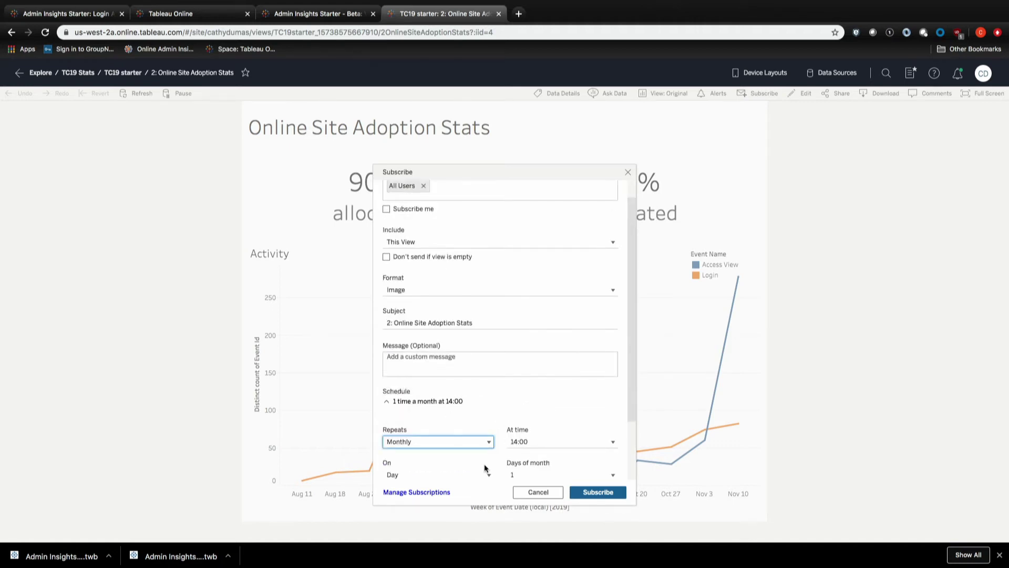
scroll(484, 464, "down", 3)
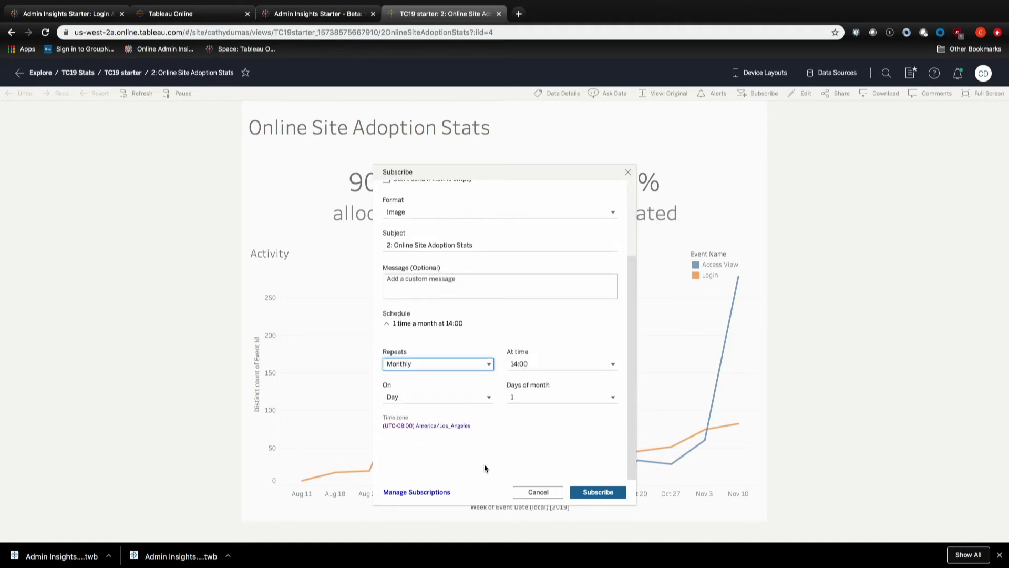
Set the monthly subscription to run on day 2 instead of day 1, submit it and dismiss the message.
left_click(536, 396)
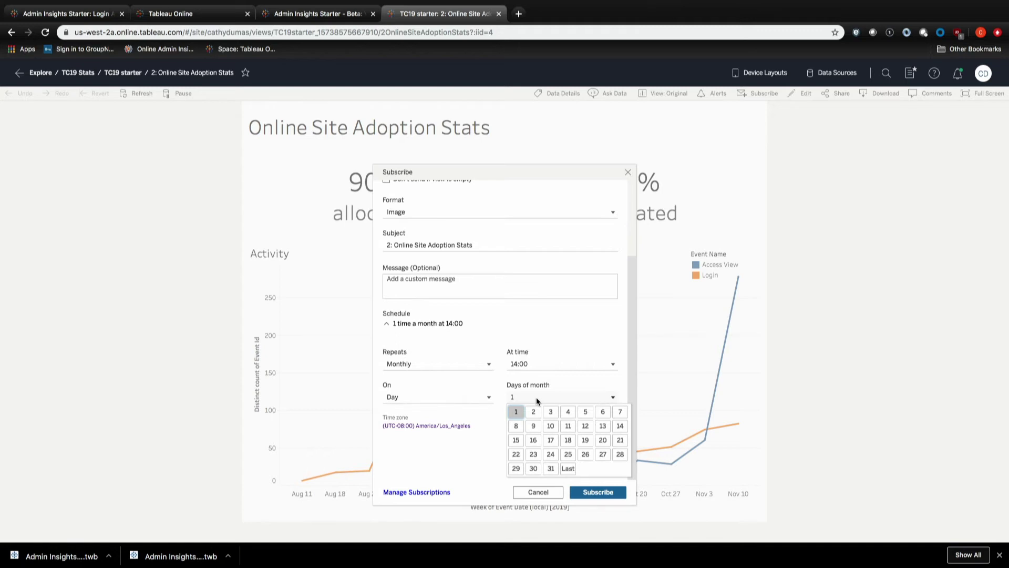
scroll(515, 411, "up", 3)
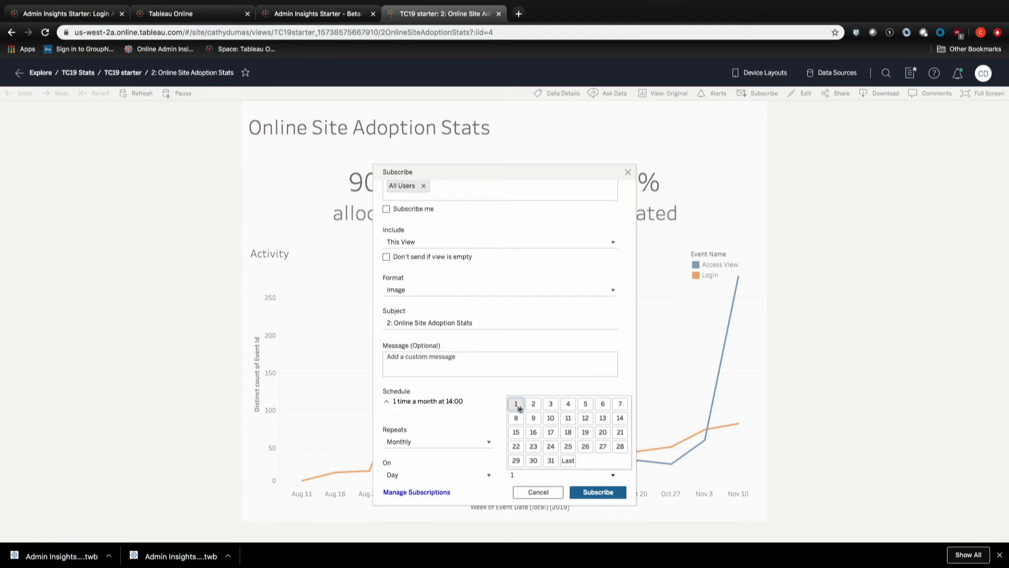
left_click(533, 405)
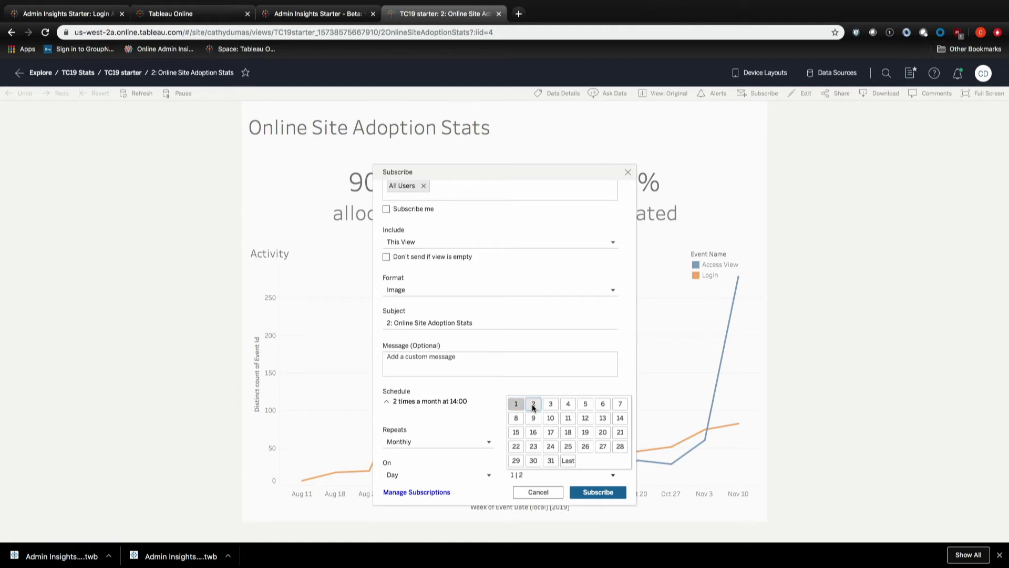
left_click(515, 405)
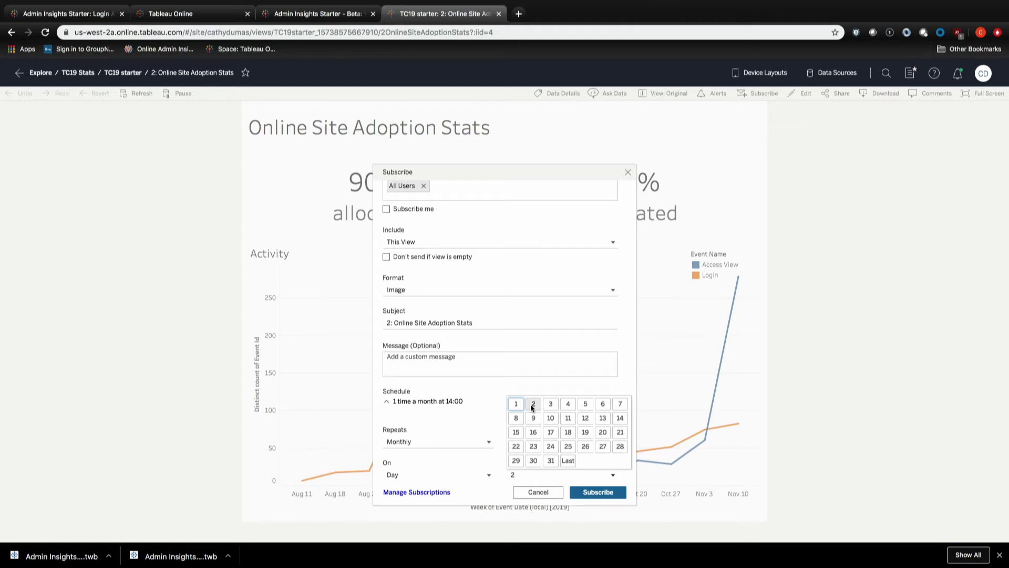
scroll(478, 470, "down", 1)
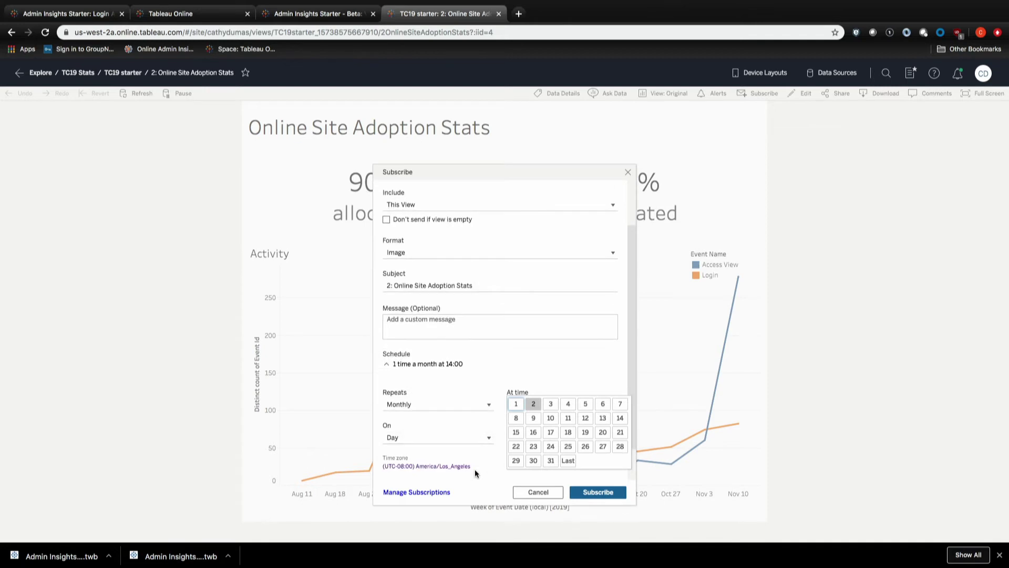
scroll(475, 469, "down", 1)
left_click(595, 492)
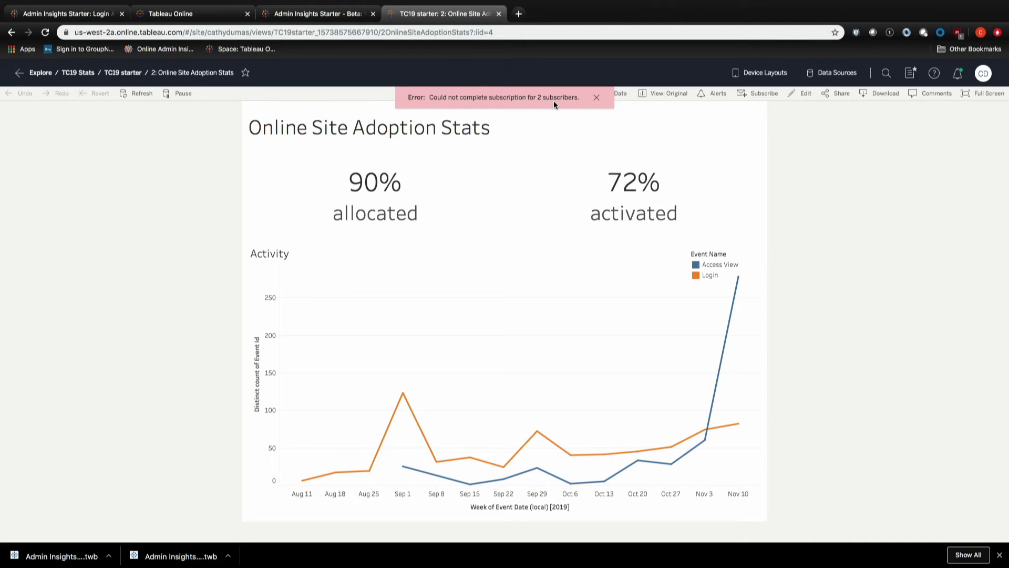
left_click(596, 98)
mouse_move(534, 170)
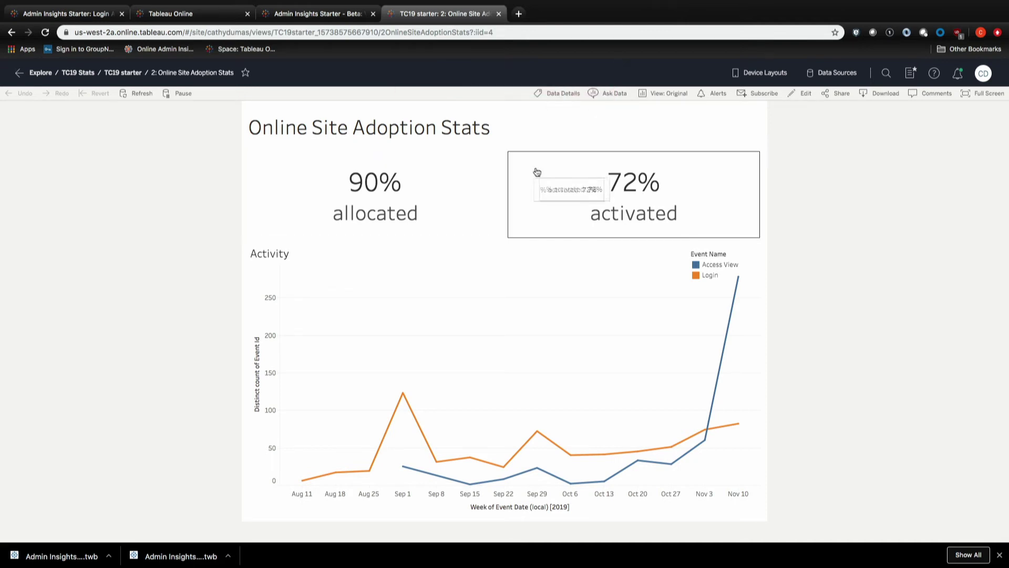
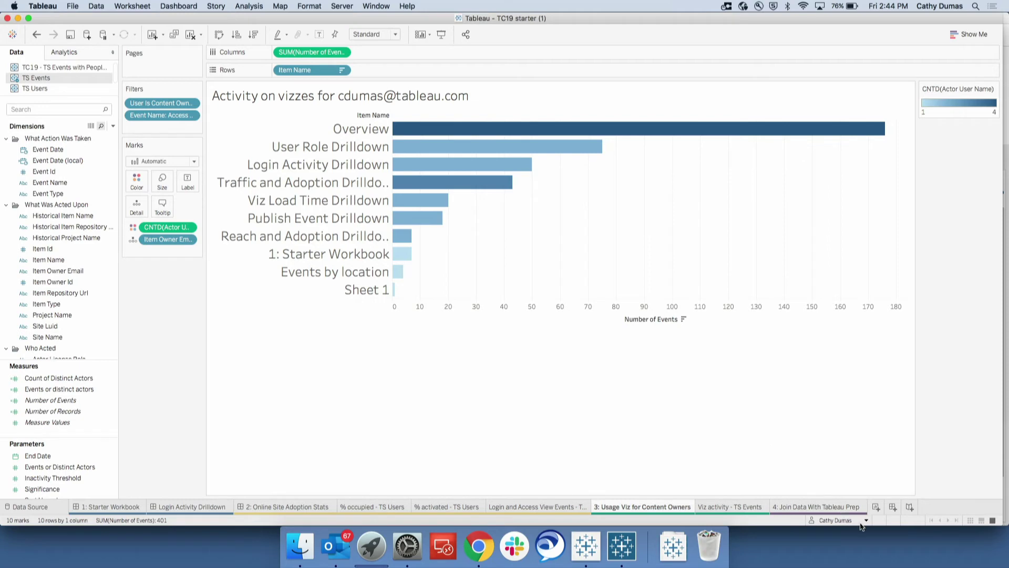
Preview the Usage Viz for Content Owners sheet as the test account by filtering as that user.
mouse_move(860, 526)
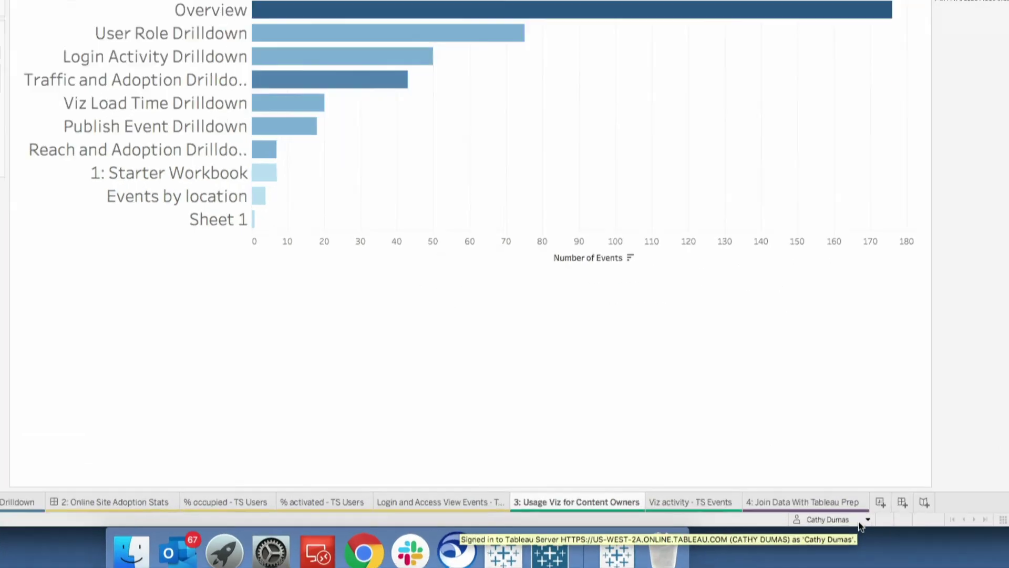
left_click(870, 518)
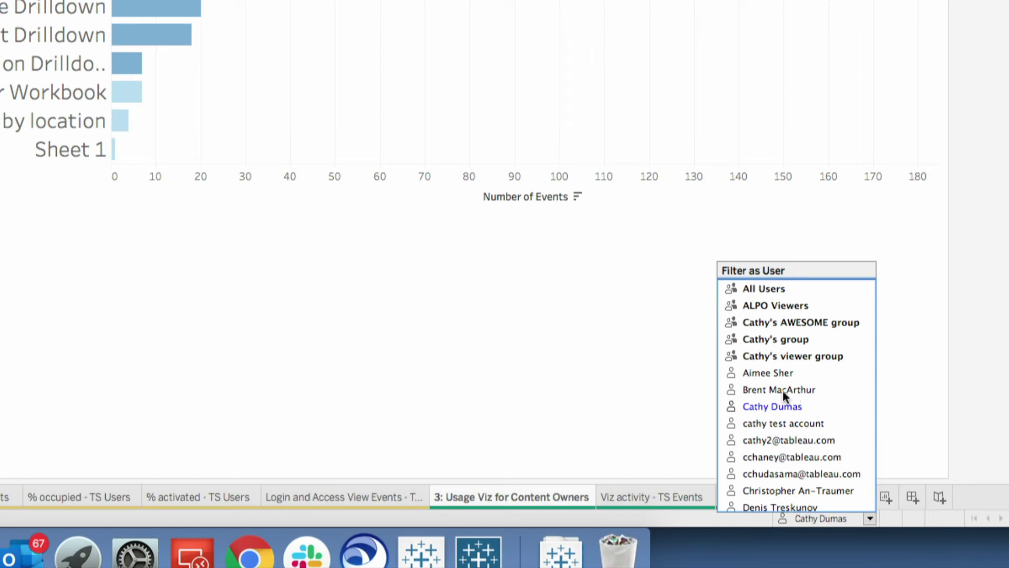
left_click(784, 425)
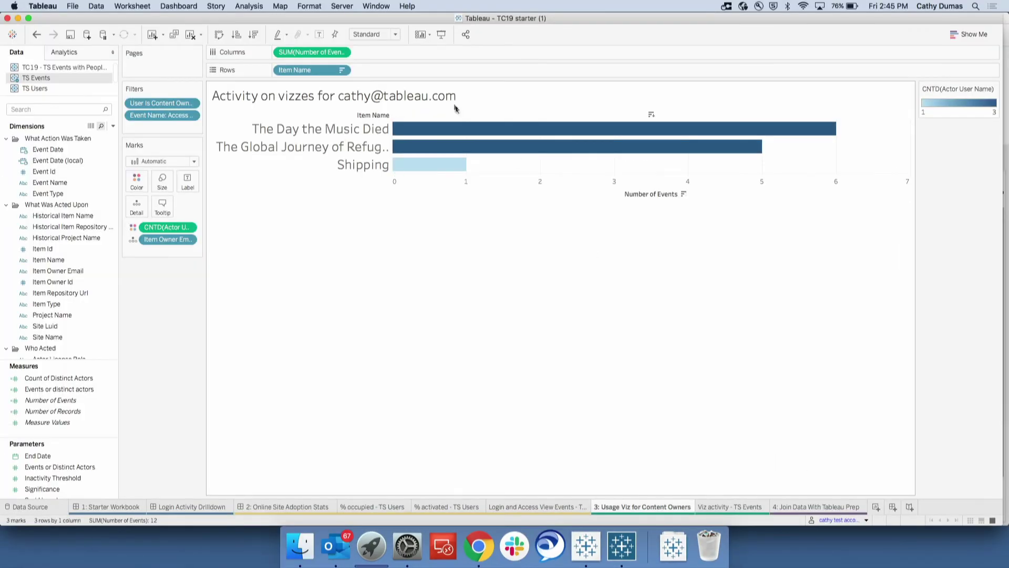
mouse_move(443, 156)
Open the Viz activity - TS Events sheet and examine the What Was Acted Upon field descriptions, including Item Name and Item Owner Email.
left_click(741, 507)
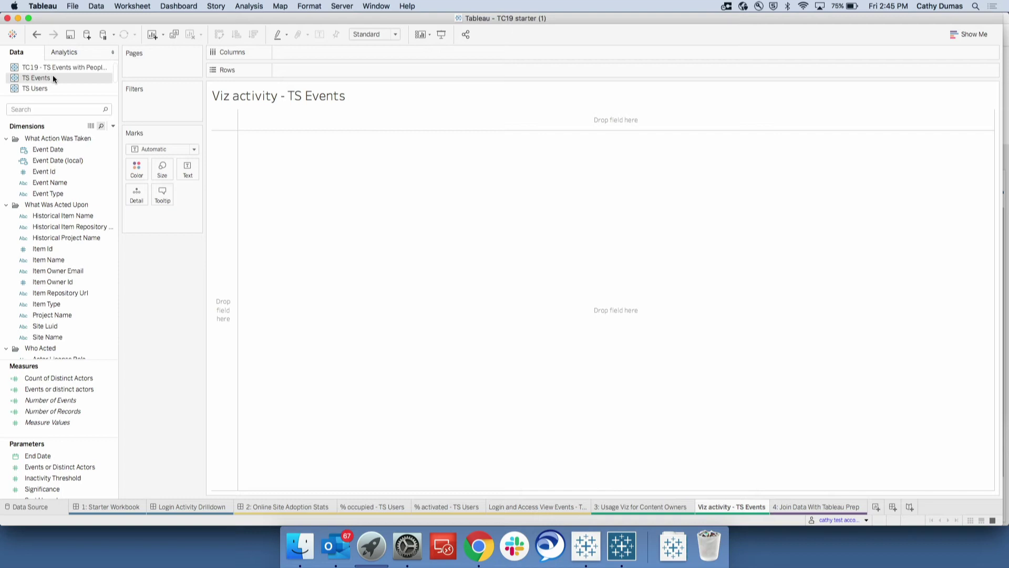
left_click(34, 111)
scroll(41, 256, "down", 2)
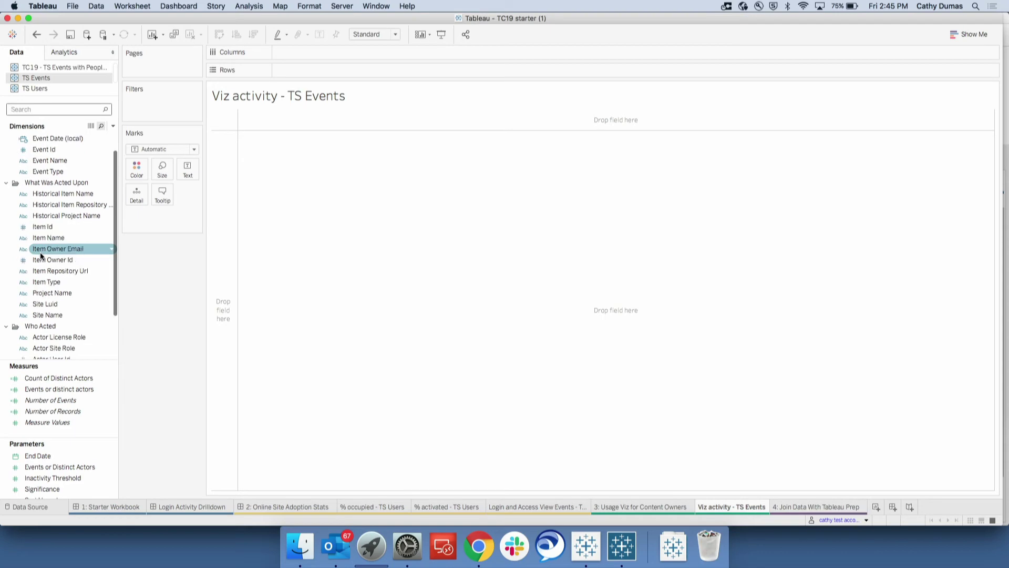
scroll(41, 256, "down", 1)
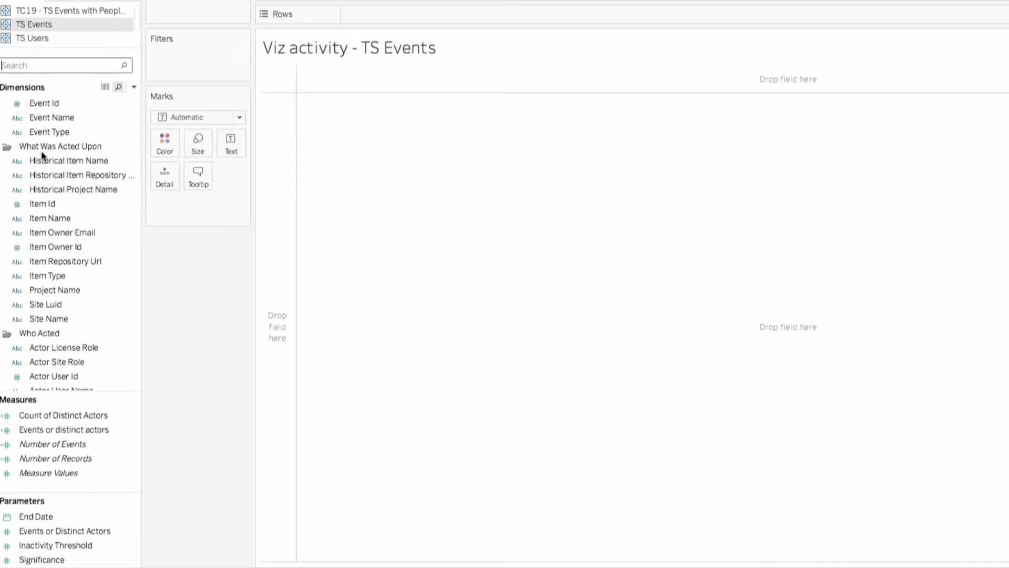
left_click(42, 152)
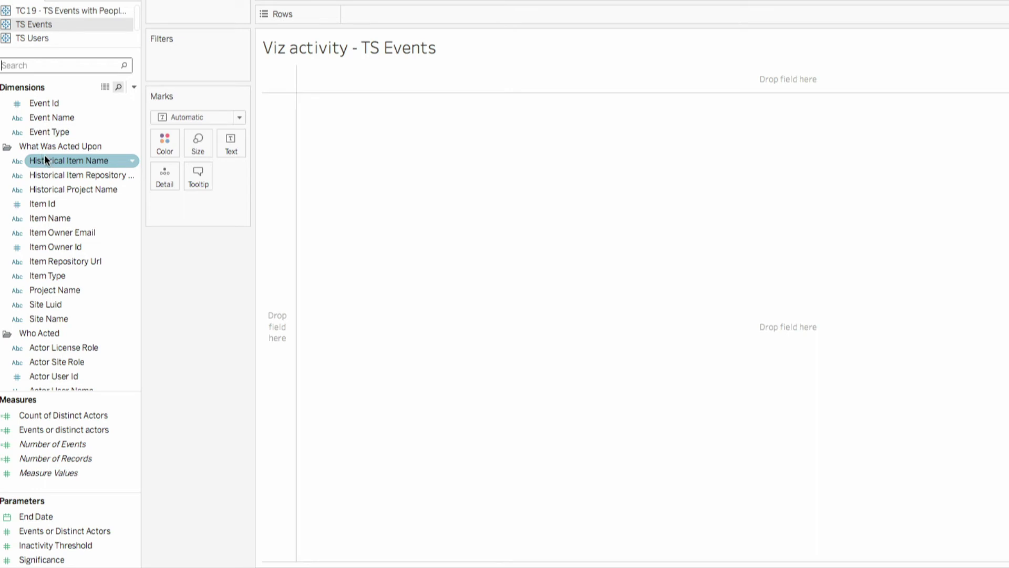
left_click(43, 178)
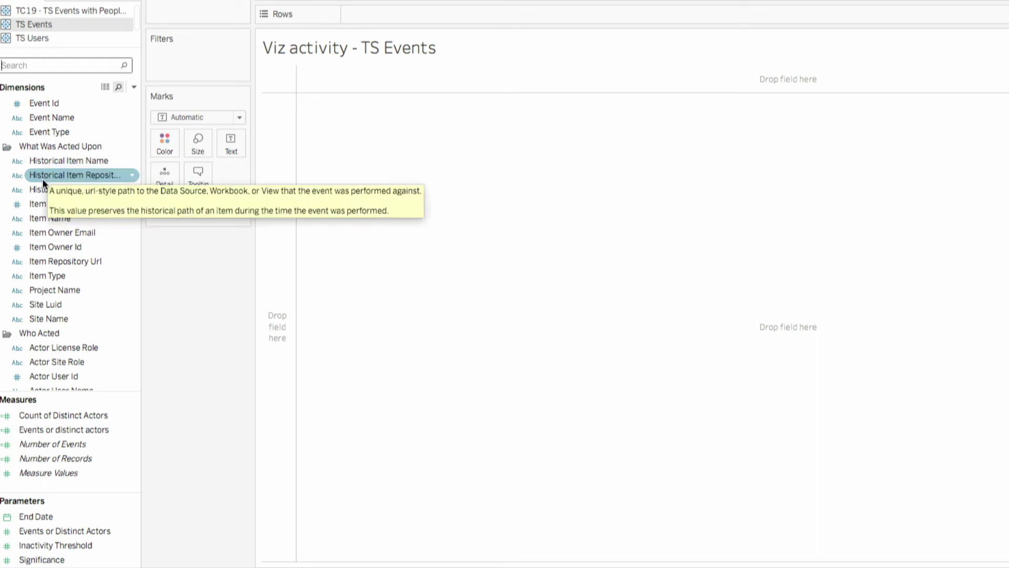
left_click(40, 231)
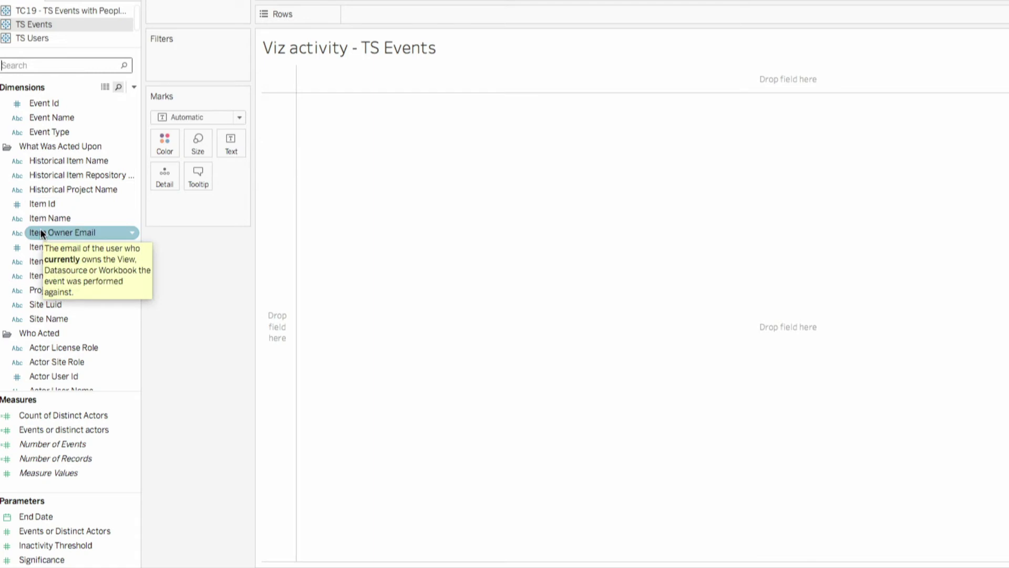
left_click(71, 217)
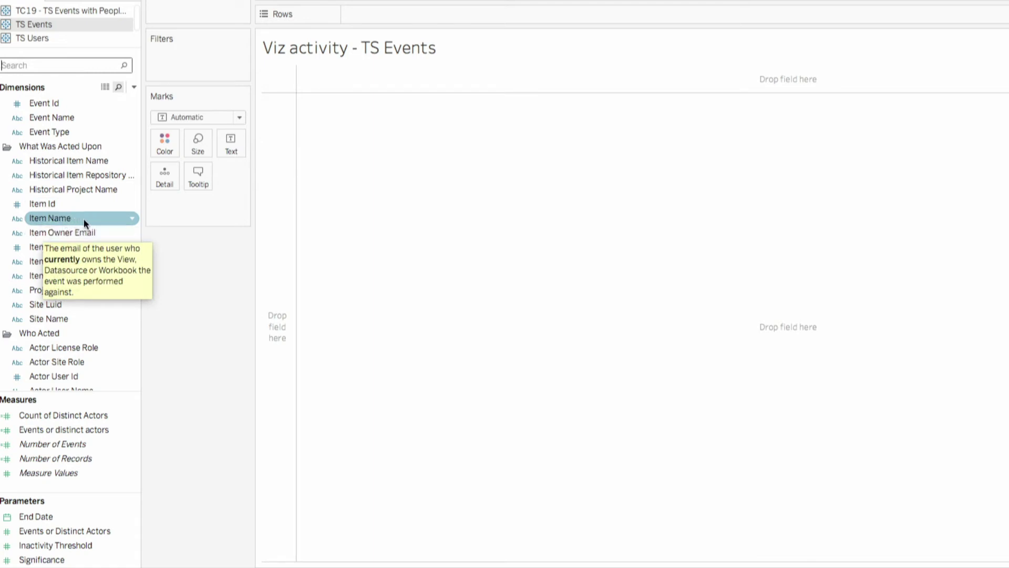
mouse_move(83, 218)
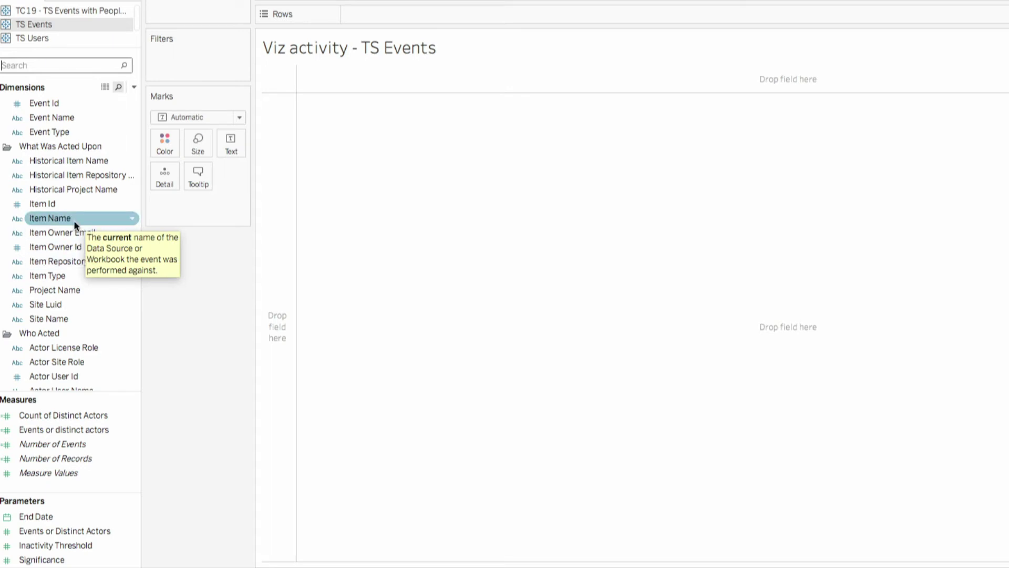
mouse_move(82, 237)
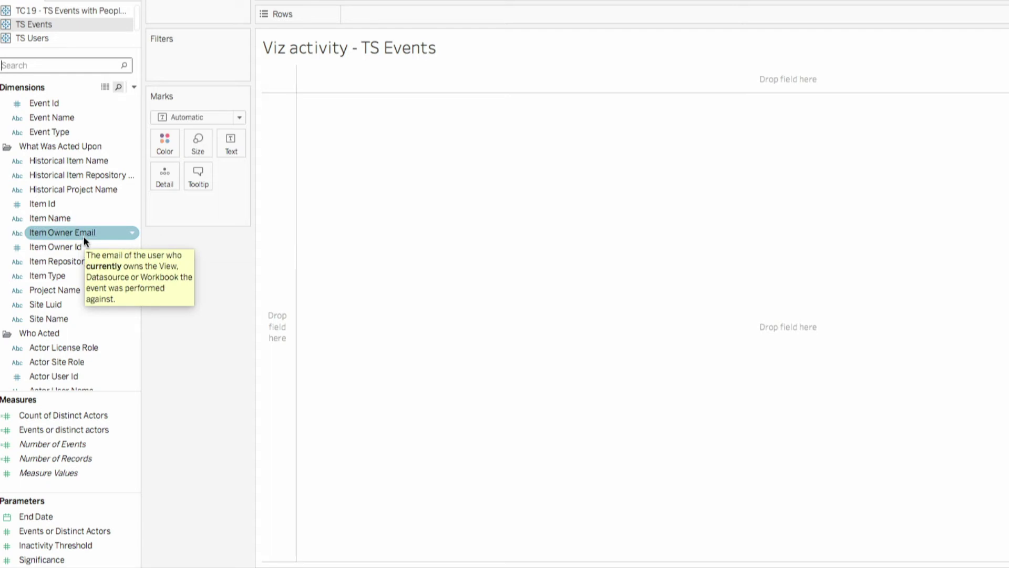
mouse_move(77, 289)
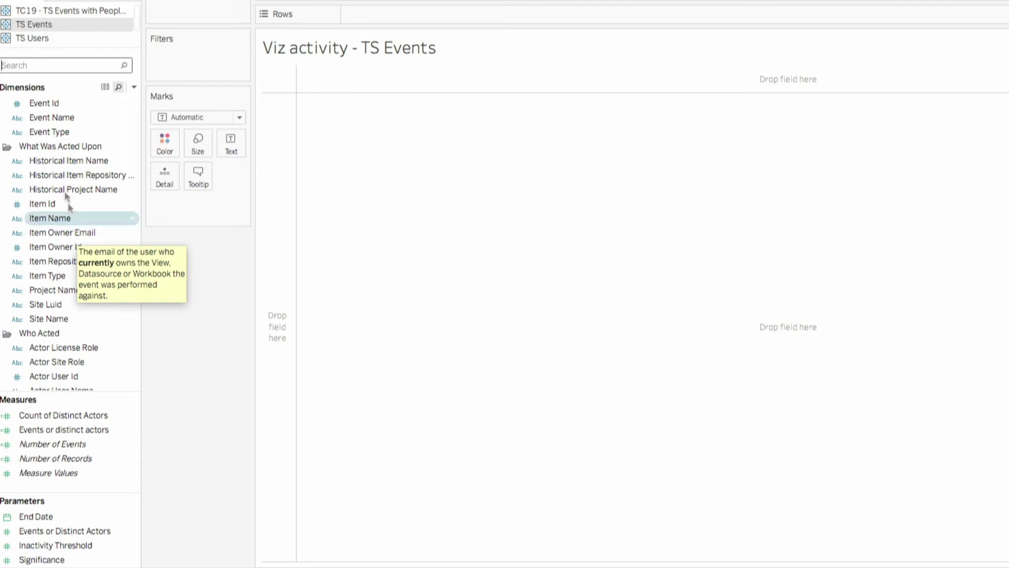
Search the fields for "use" and inspect the formula of the User Is Content Owner? calculation without changing it.
type("u")
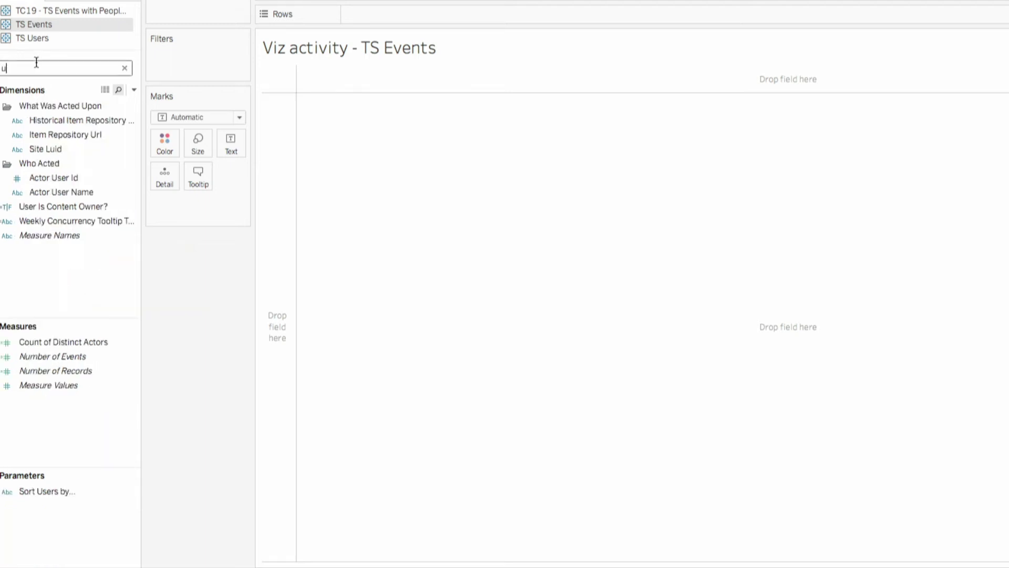
type("se")
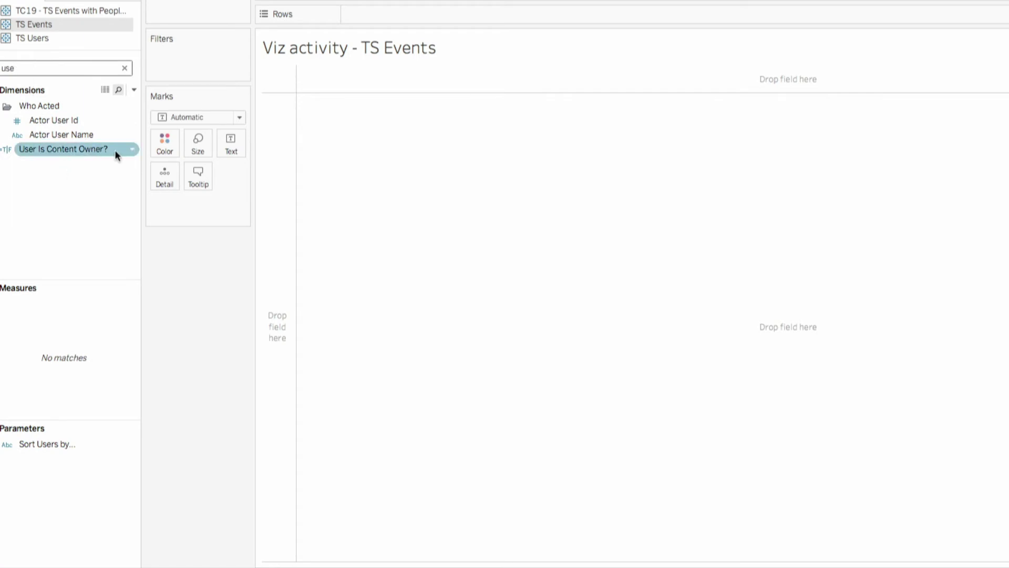
left_click(134, 151)
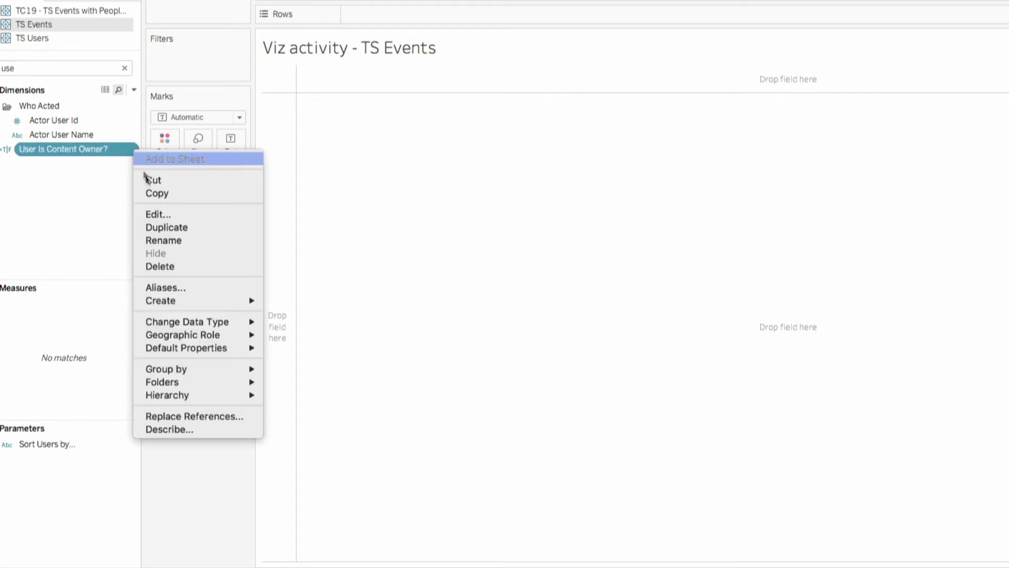
left_click(161, 213)
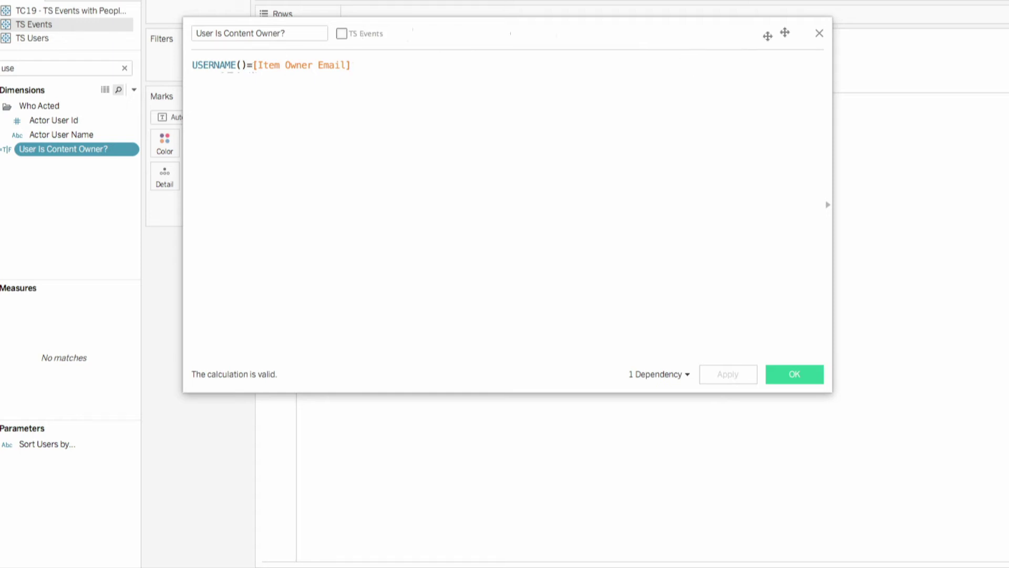
left_click(819, 33)
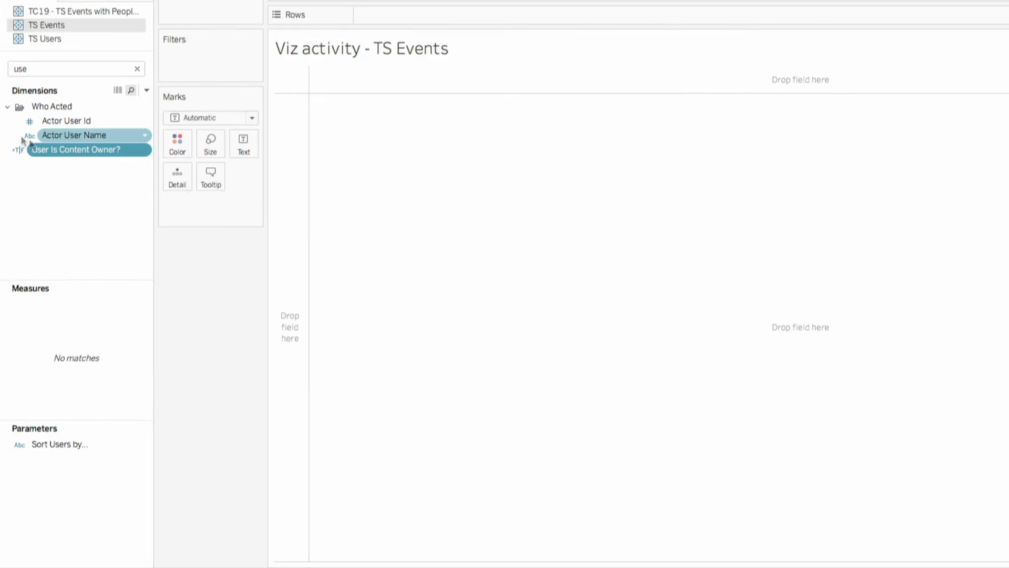
Filter the Viz activity sheet by User Is Content Owner? so that only True is kept.
left_click_drag(65, 150, 198, 67)
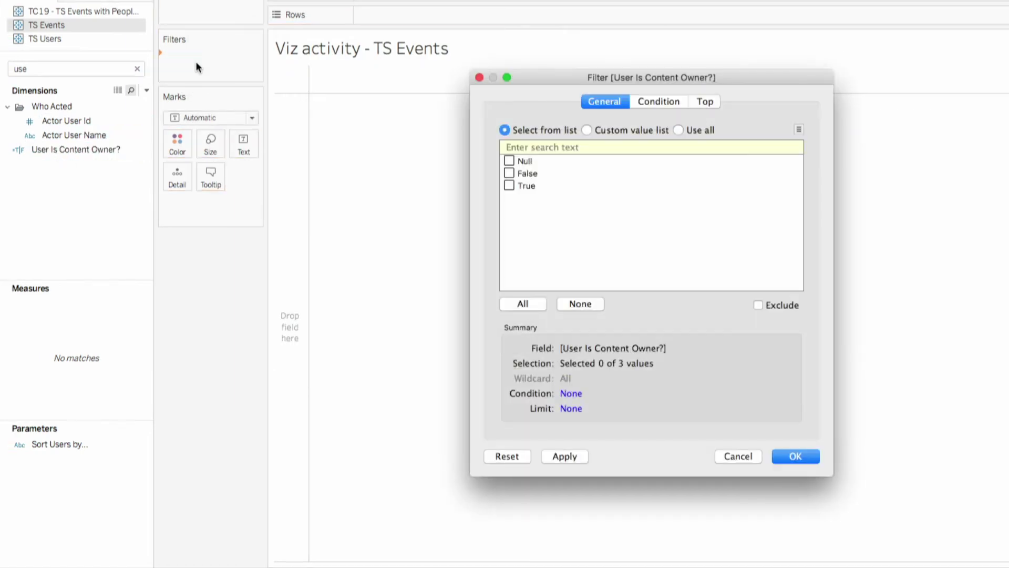
left_click(509, 186)
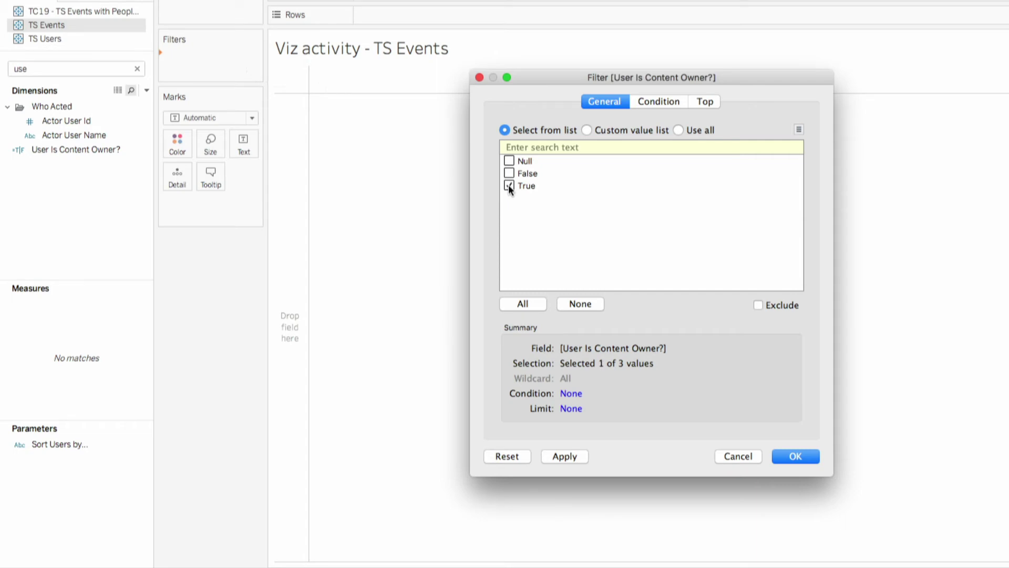
left_click(810, 460)
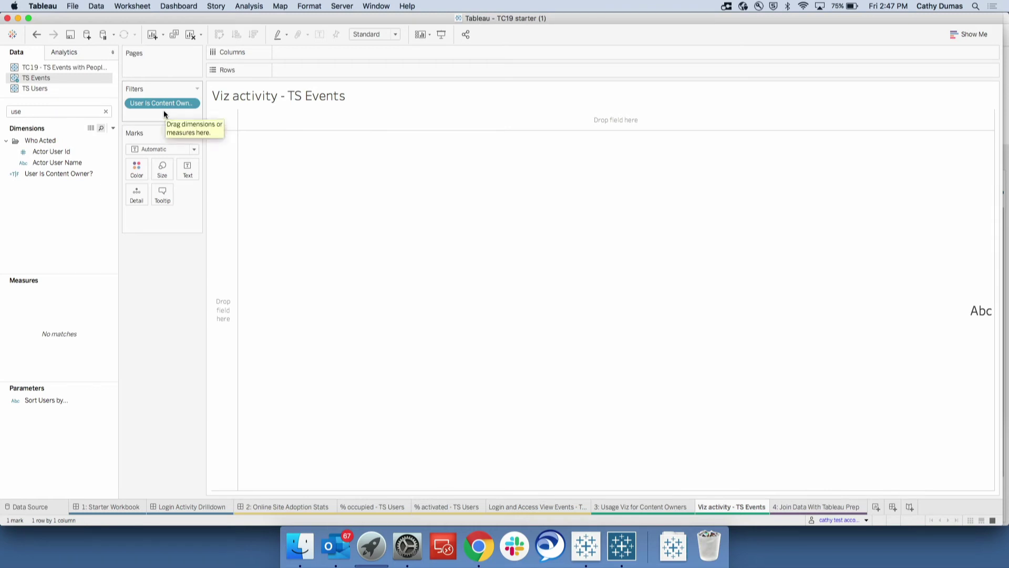
Search the fields for "even" and filter the sheet by Event Name, keeping only Access View.
left_click(22, 111)
type("even")
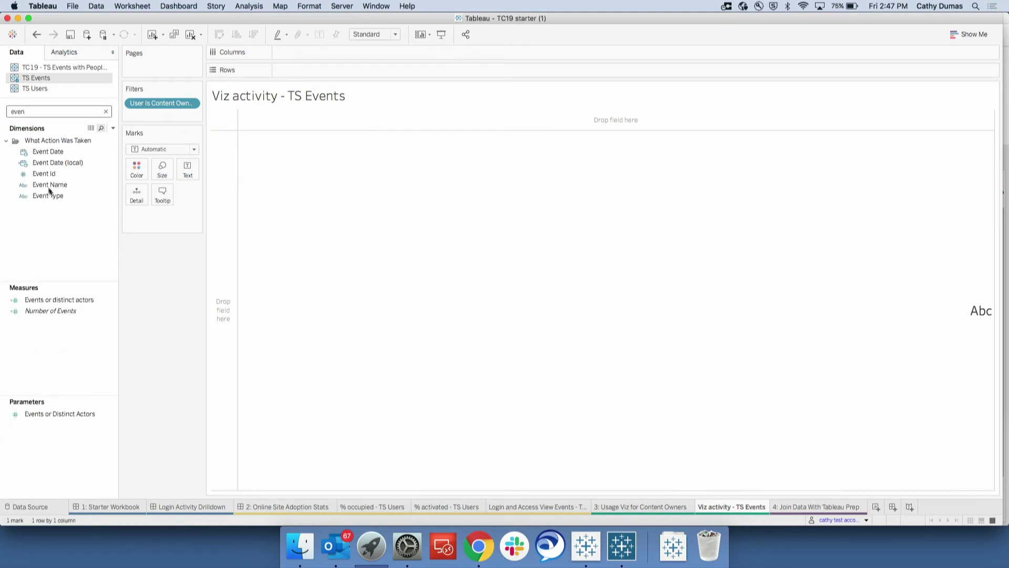
left_click_drag(50, 184, 157, 115)
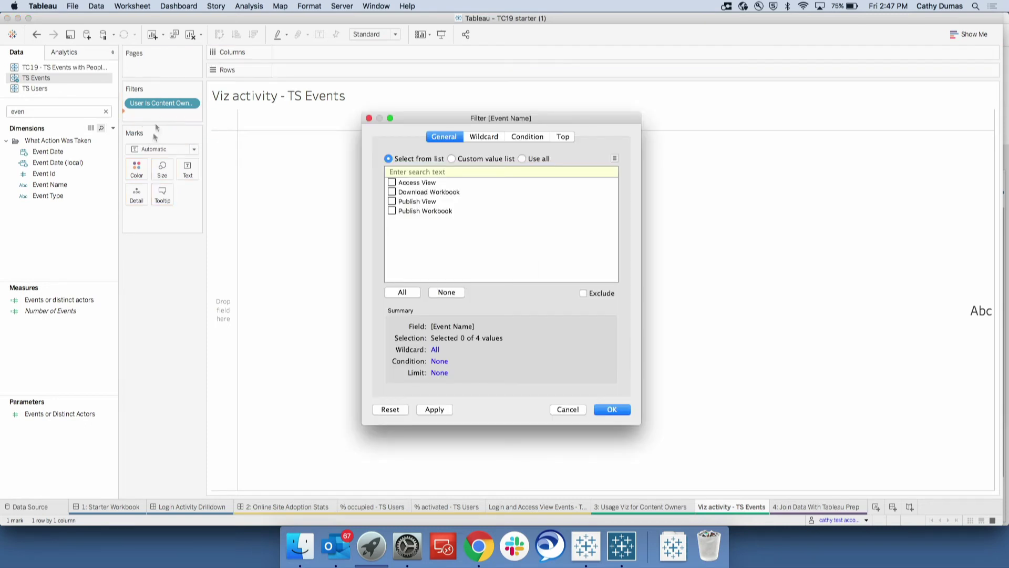
left_click(568, 409)
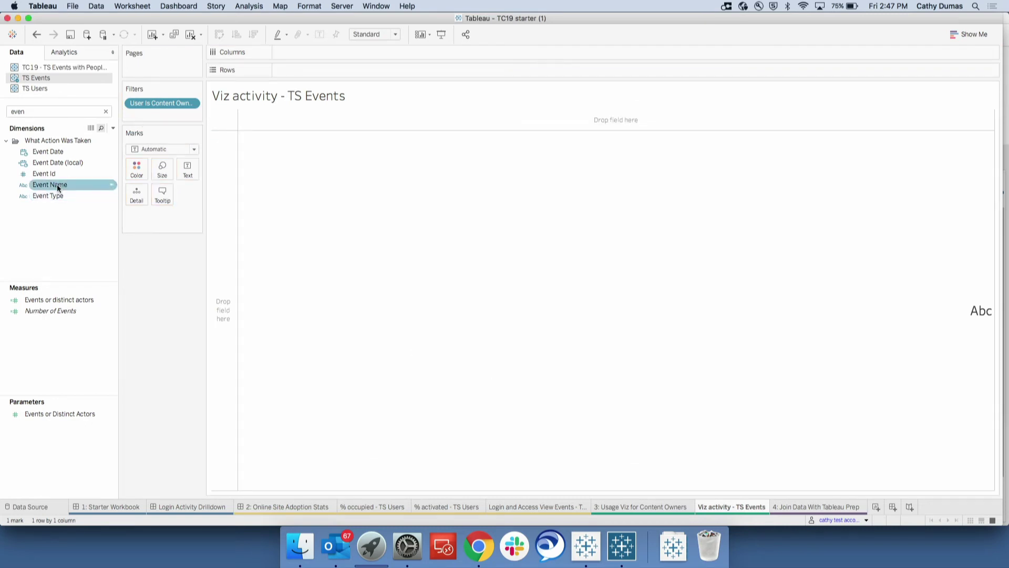
left_click_drag(57, 184, 161, 122)
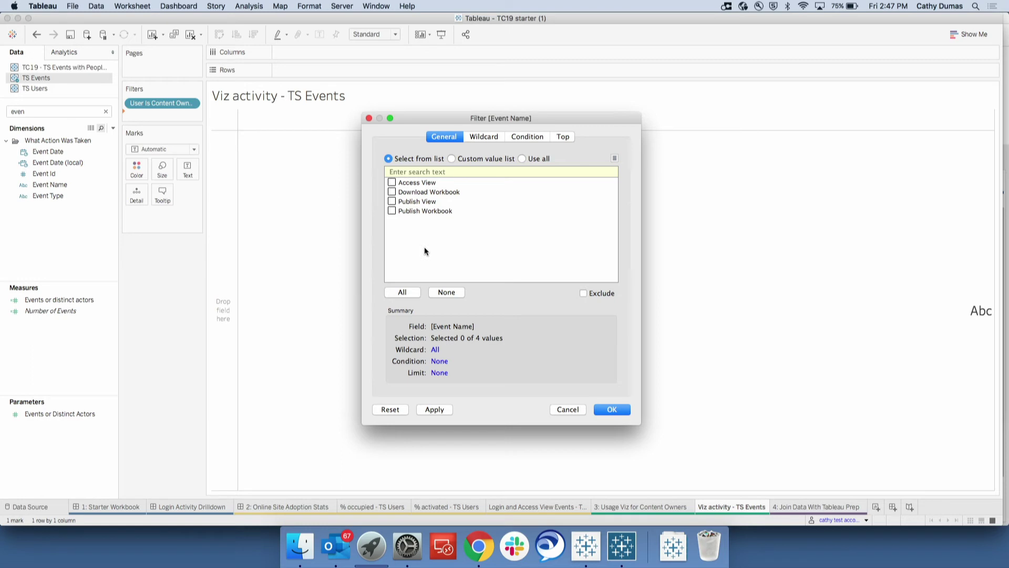
left_click(393, 183)
left_click(607, 411)
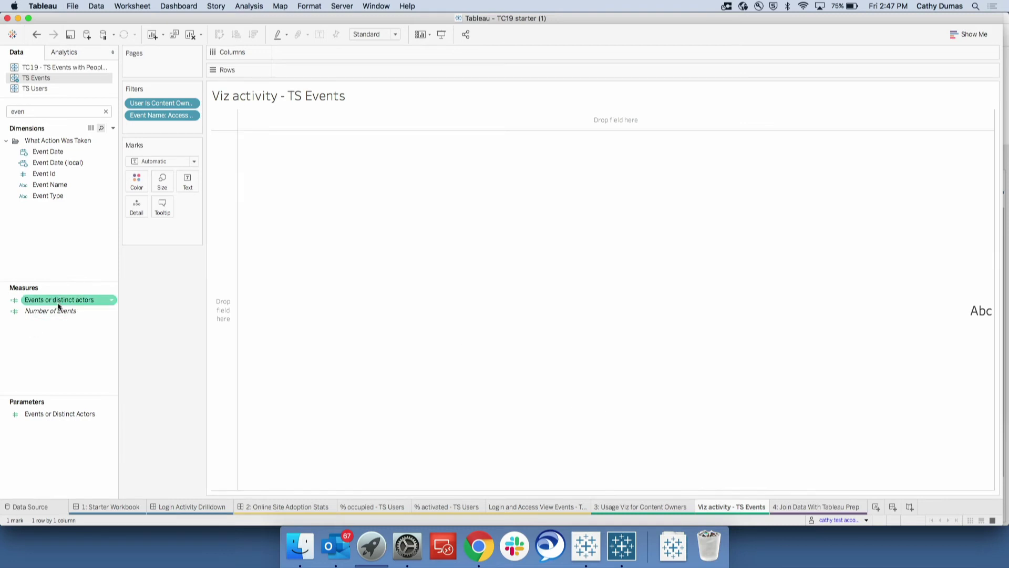
Search the fields for "item" and place Item Name on the rows of the Viz activity sheet.
left_click_drag(61, 310, 39, 318)
left_click(27, 111)
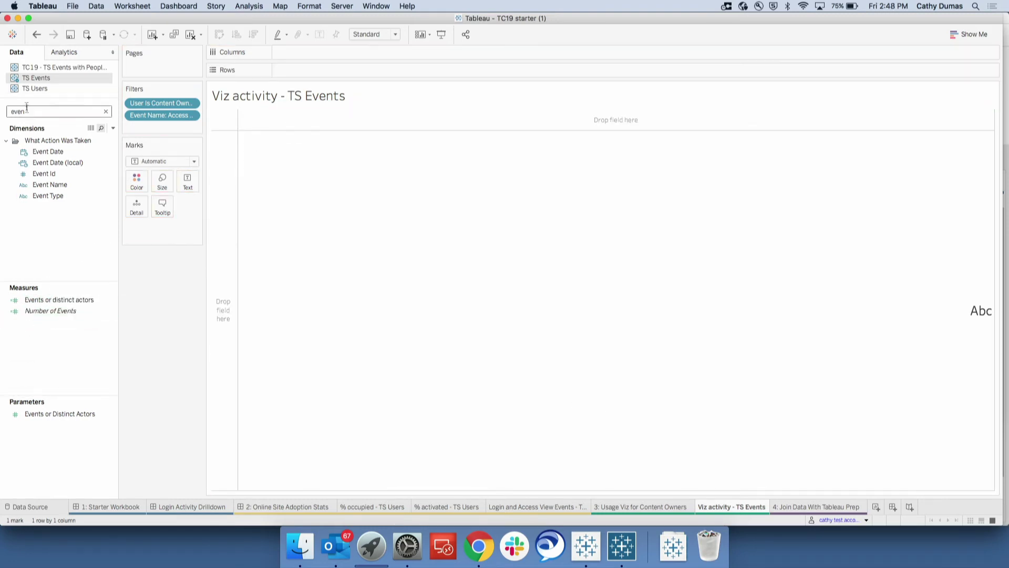
key("BackSpace")
key("BackSpace")
key("BackSpace")
key("BackSpace")
type("item")
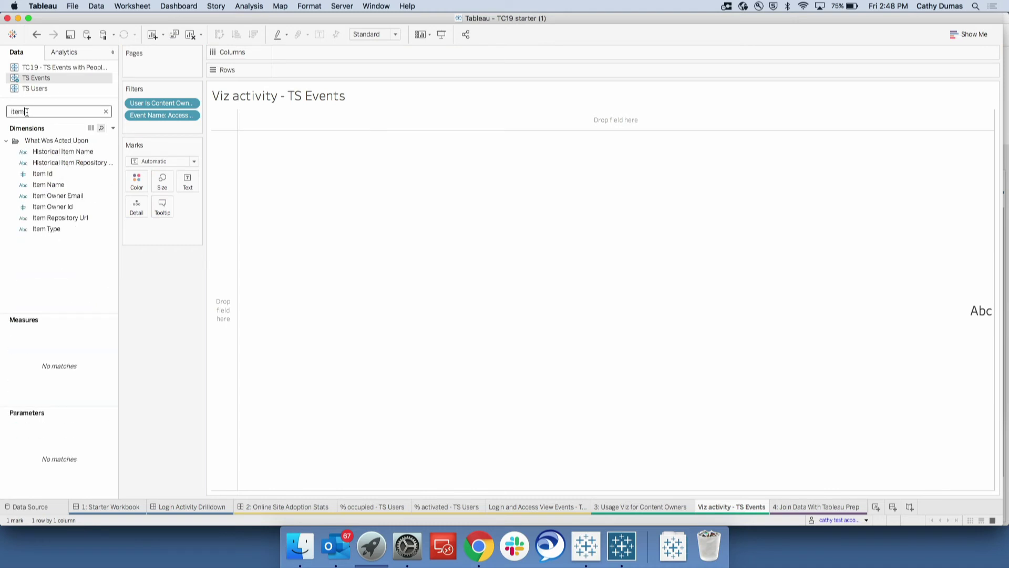
left_click_drag(76, 193, 347, 77)
left_click(56, 197)
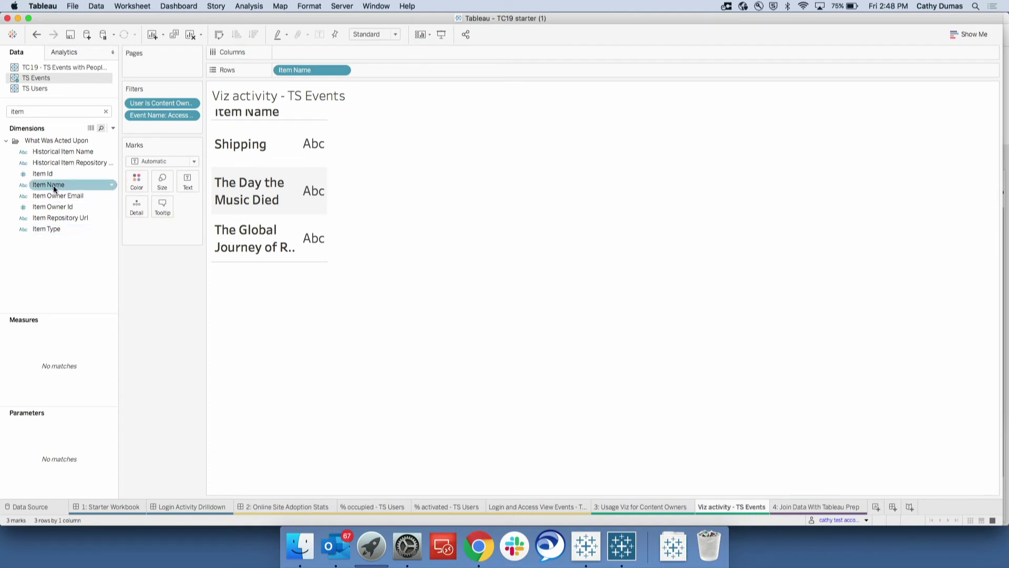
Search the fields for "event" and place Number of Events on the columns of the Viz activity sheet.
left_click(25, 111)
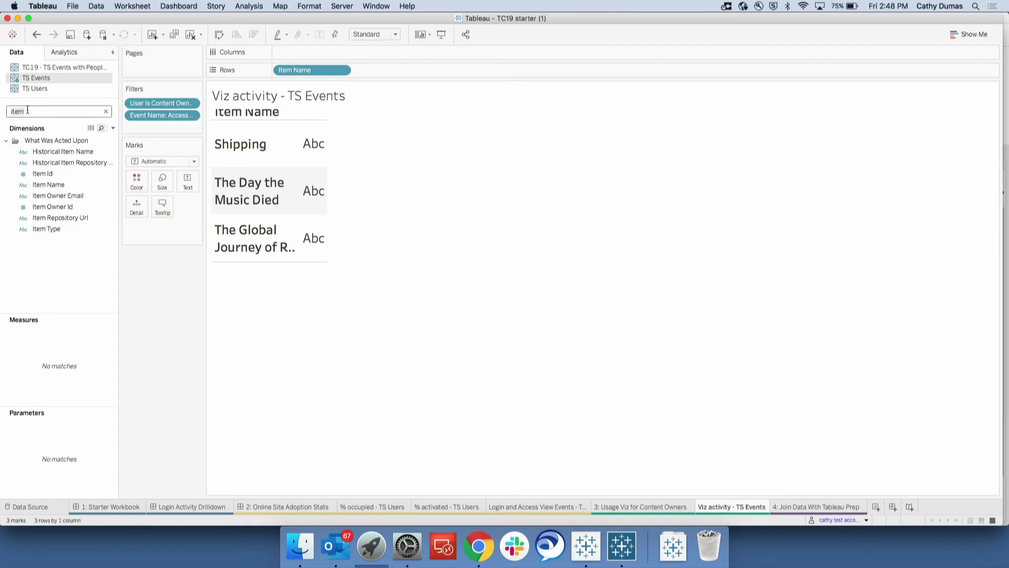
key("BackSpace")
key("BackSpace")
key("BackSpace")
key("BackSpace")
type("event")
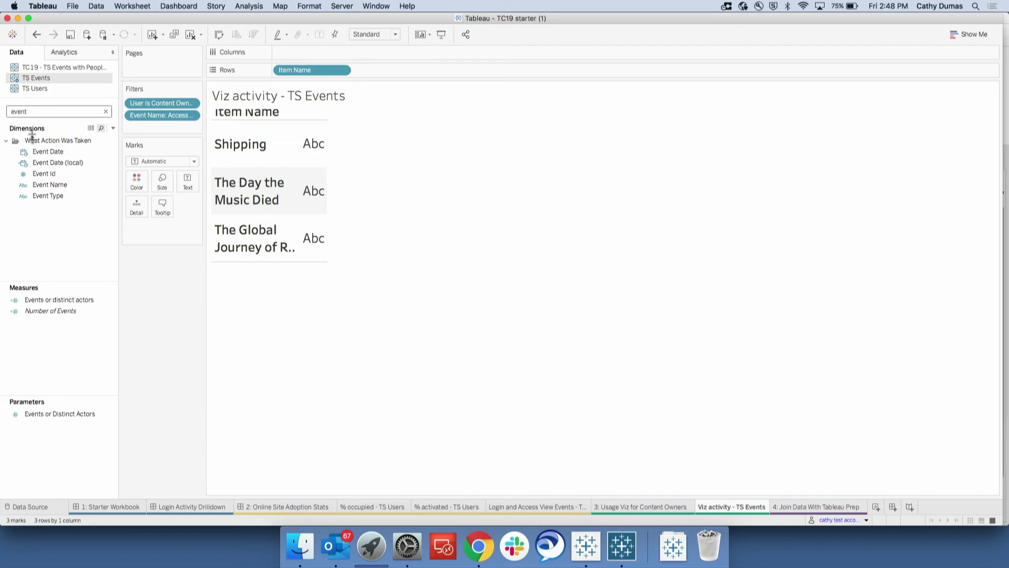
left_click_drag(76, 311, 355, 52)
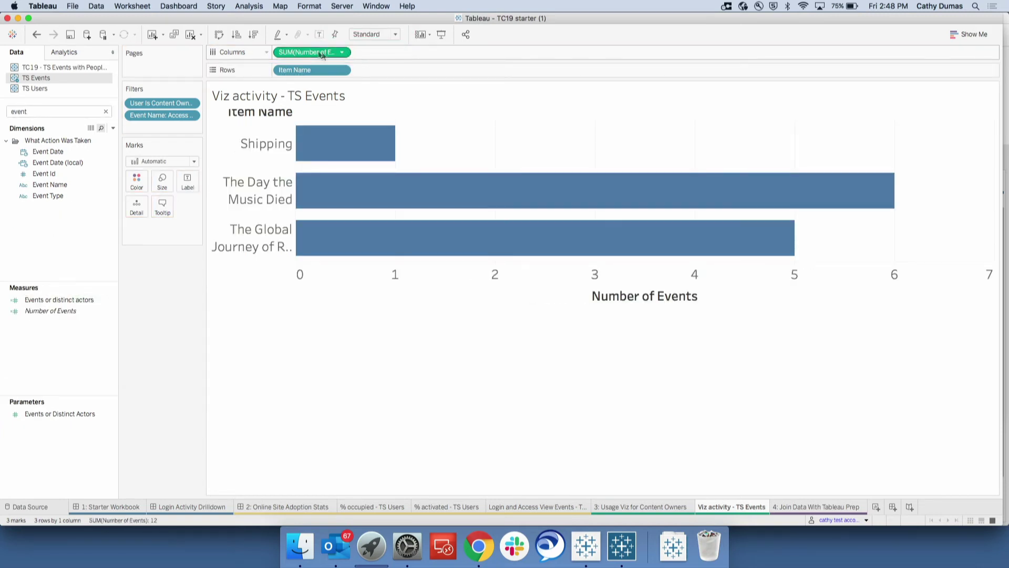
Sort the item bars in descending order by number of events and widen the Item Name label column.
left_click(254, 35)
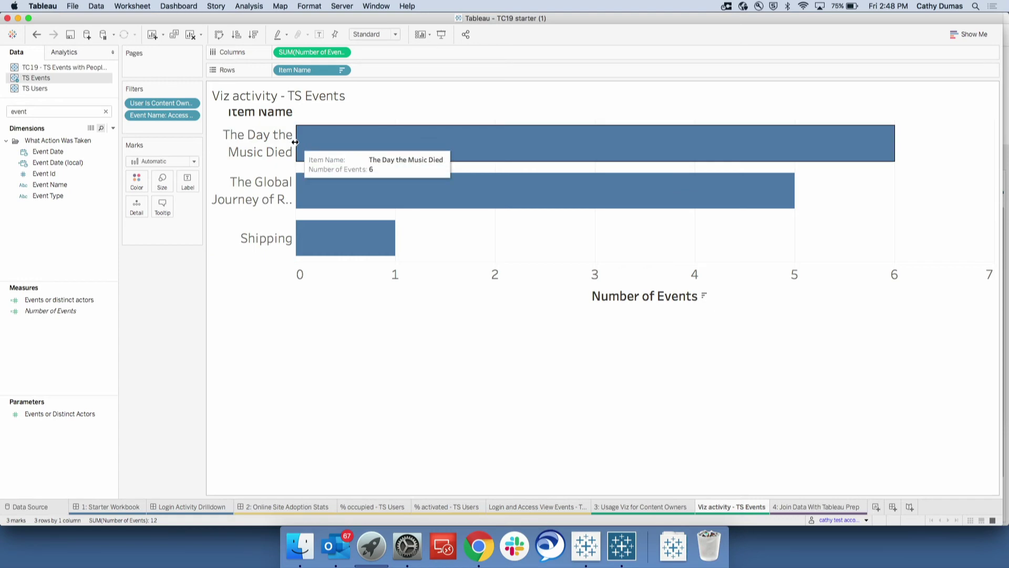
left_click_drag(296, 145, 366, 149)
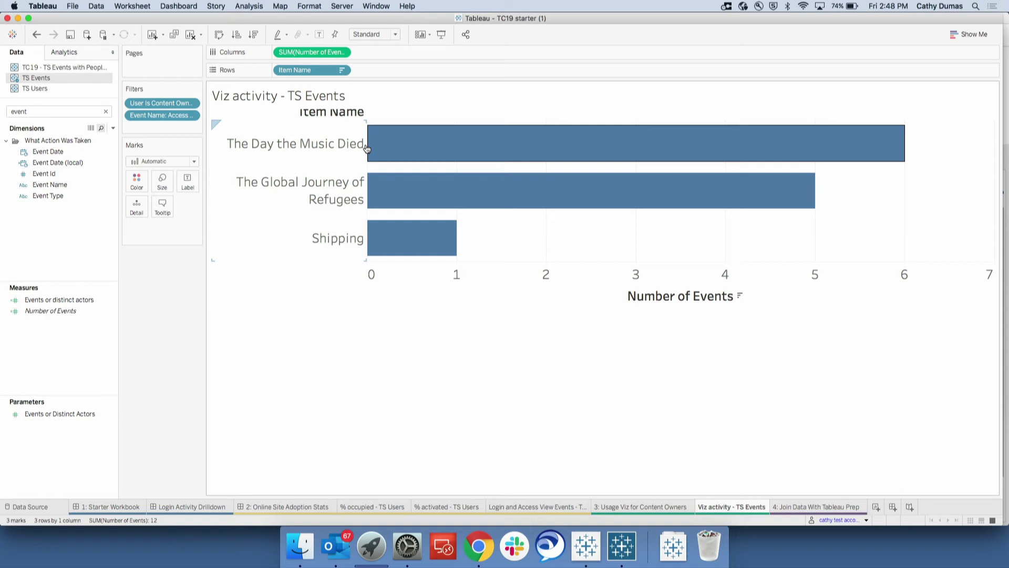
Publish the TC19 starter workbook to the TC19 Stats project with 3: Usage Viz for Content Owners also included, overwriting the existing workbook.
left_click(305, 6)
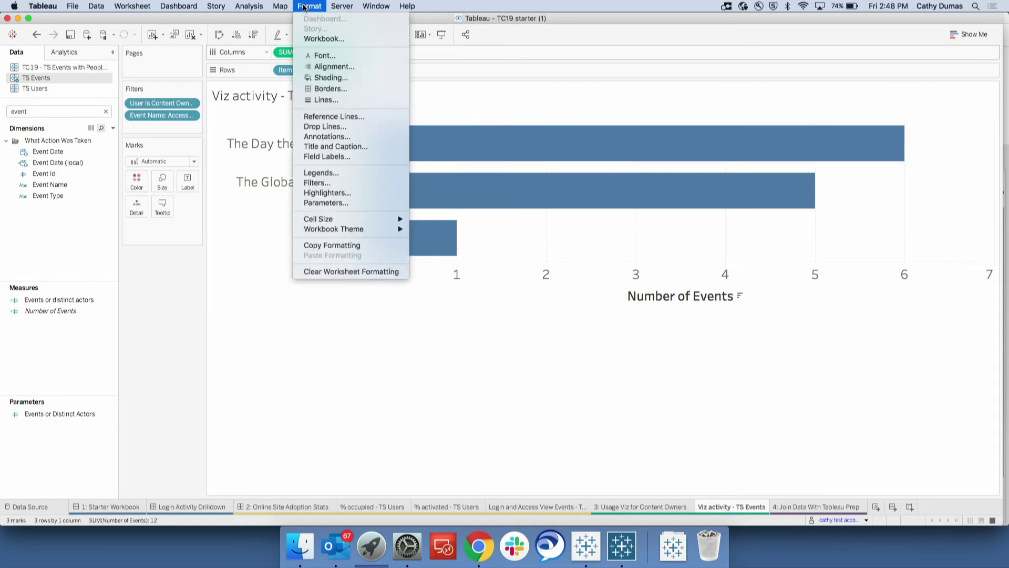
left_click(355, 46)
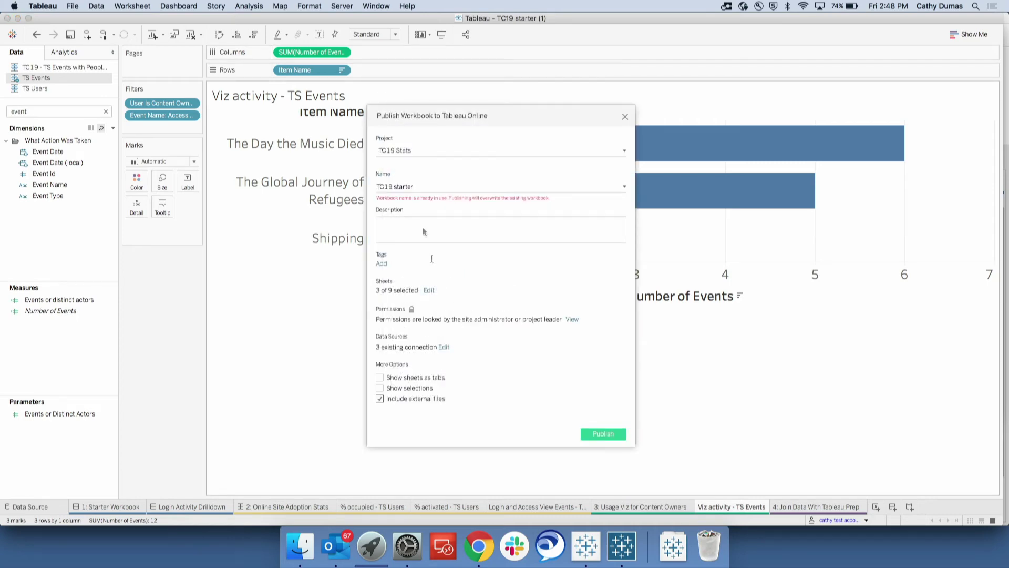
left_click(429, 290)
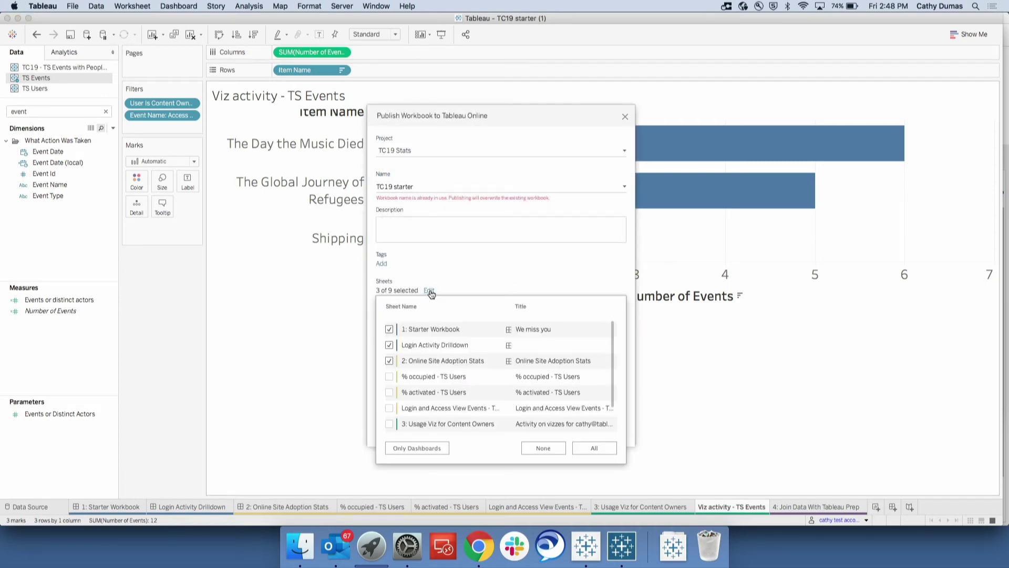
left_click(390, 426)
scroll(437, 411, "down", 2)
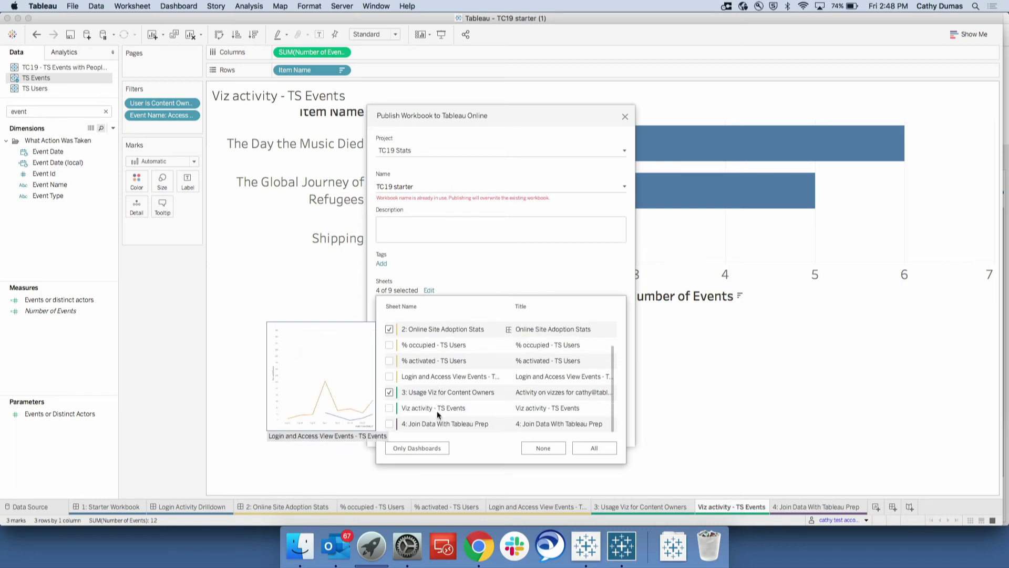
left_click(556, 279)
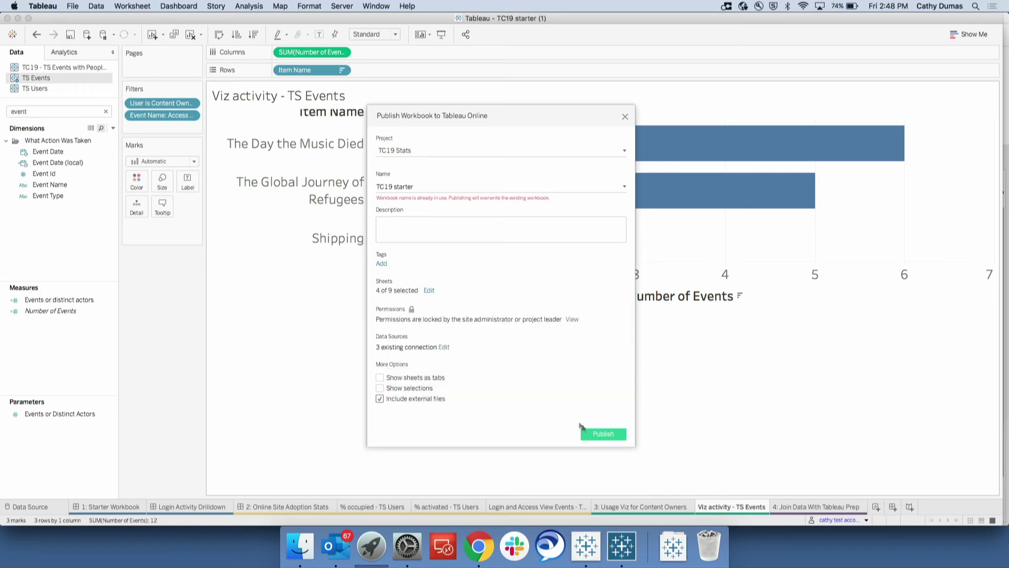
left_click(605, 437)
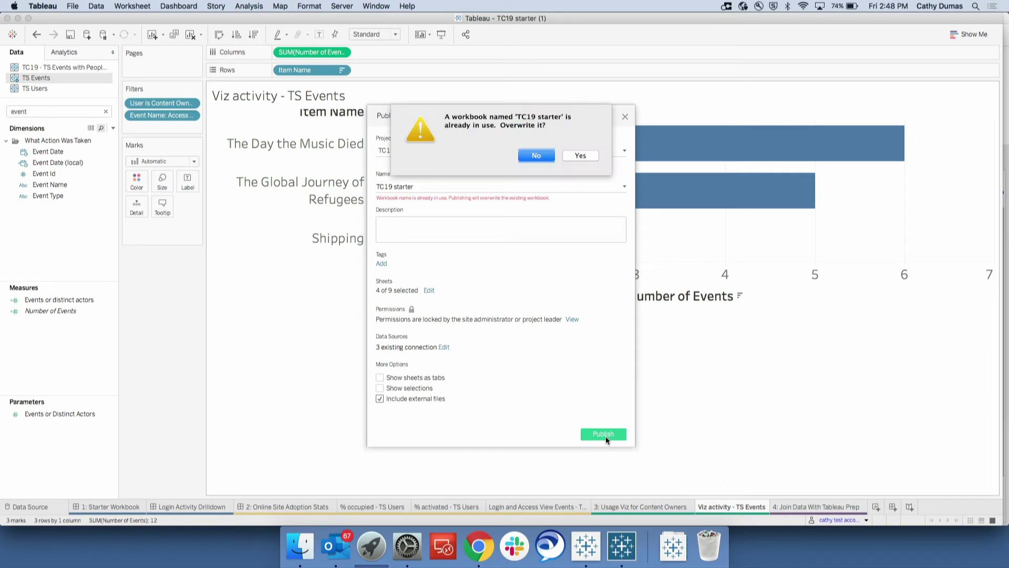
left_click(584, 155)
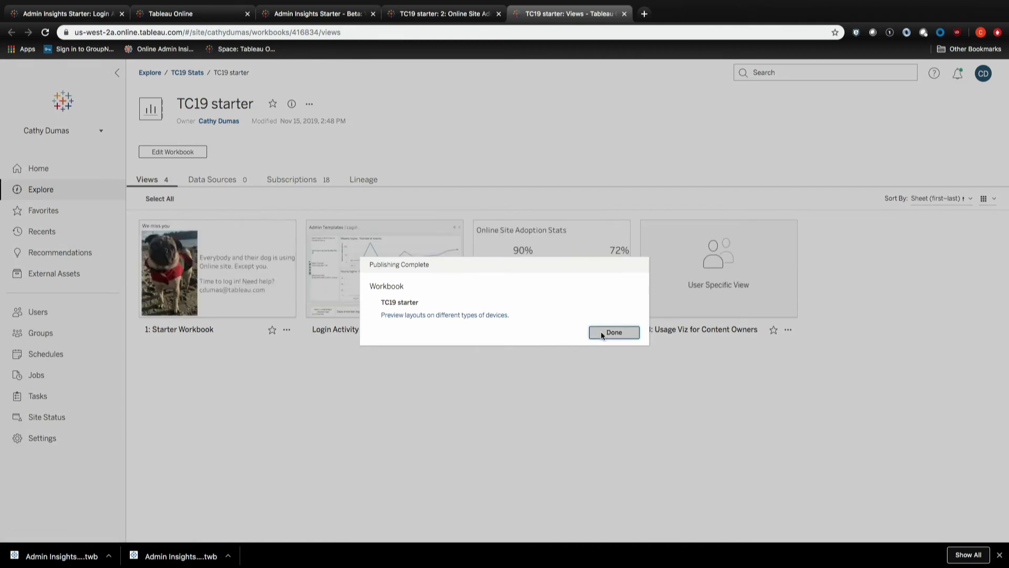
left_click(604, 331)
Open the published 3: Usage Viz for Content Owners view and unlock the computer with the account password.
left_click(721, 284)
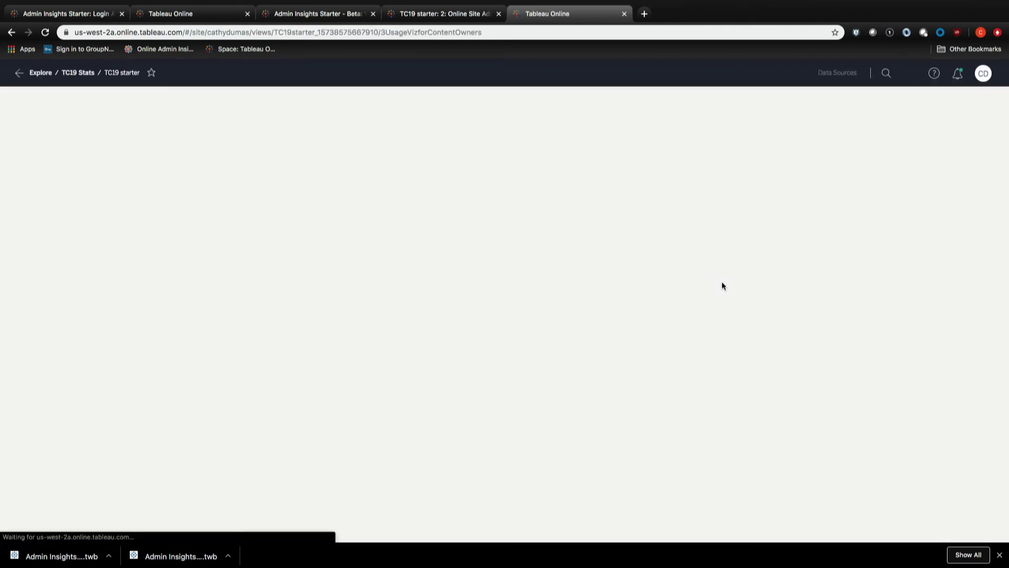
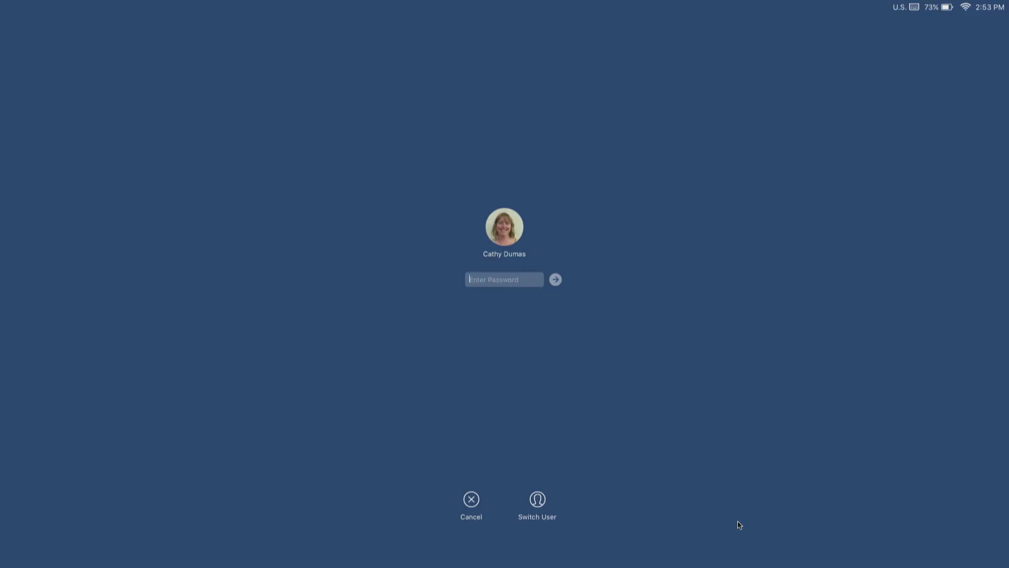
type("••••••••")
key("Return")
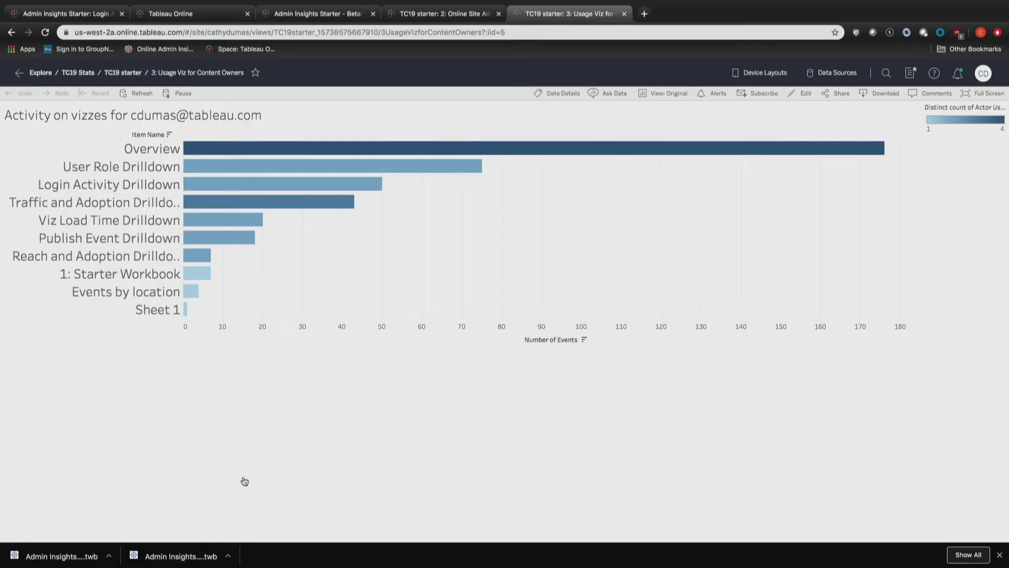
Switch to Tableau Prep Builder and examine the TS Events and People data from who inputs of the TC19 Demo Flow.
key("super+Tab")
key("super+Tab")
key("super+Tab")
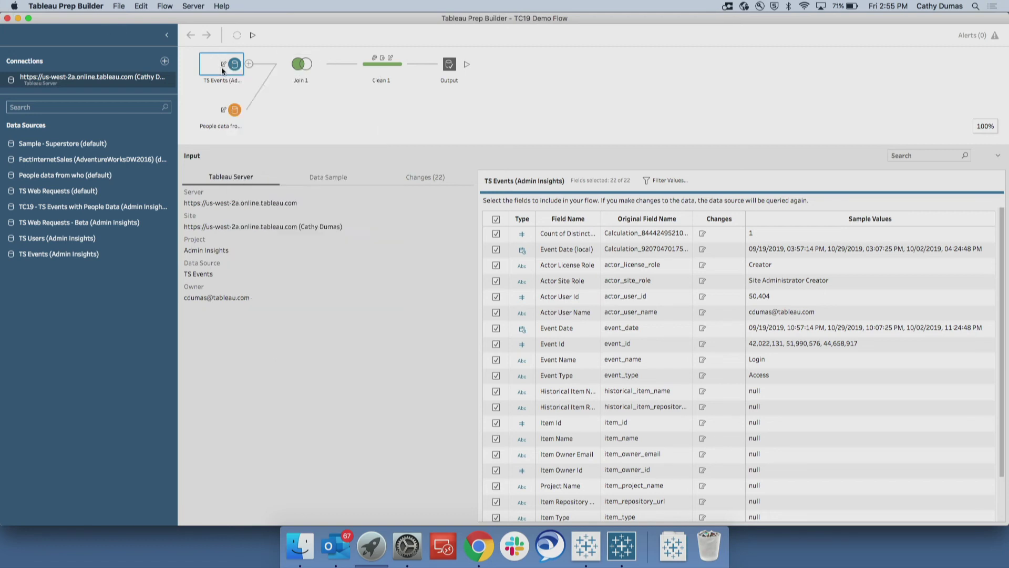
mouse_move(222, 68)
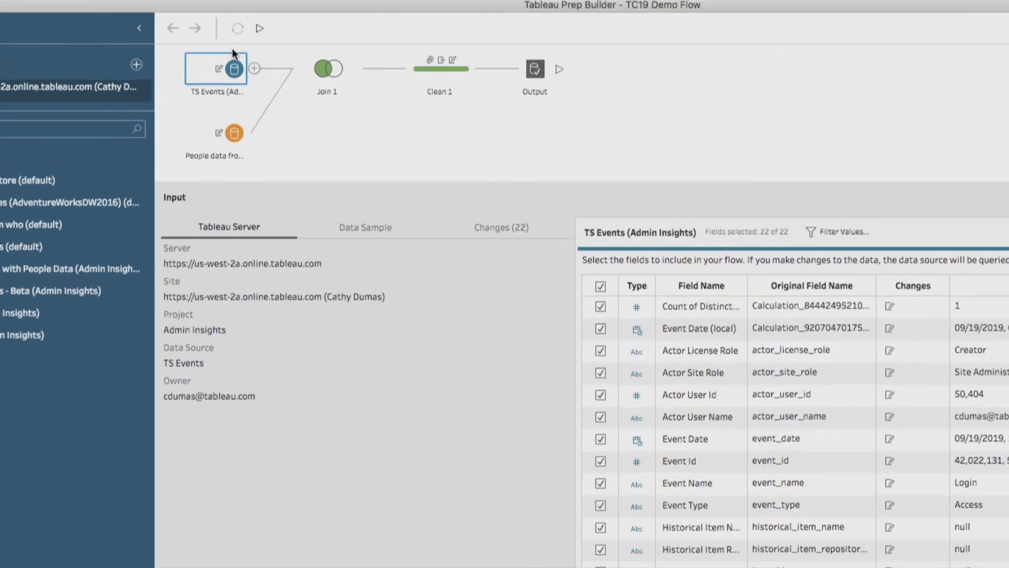
mouse_move(223, 114)
left_click(219, 134)
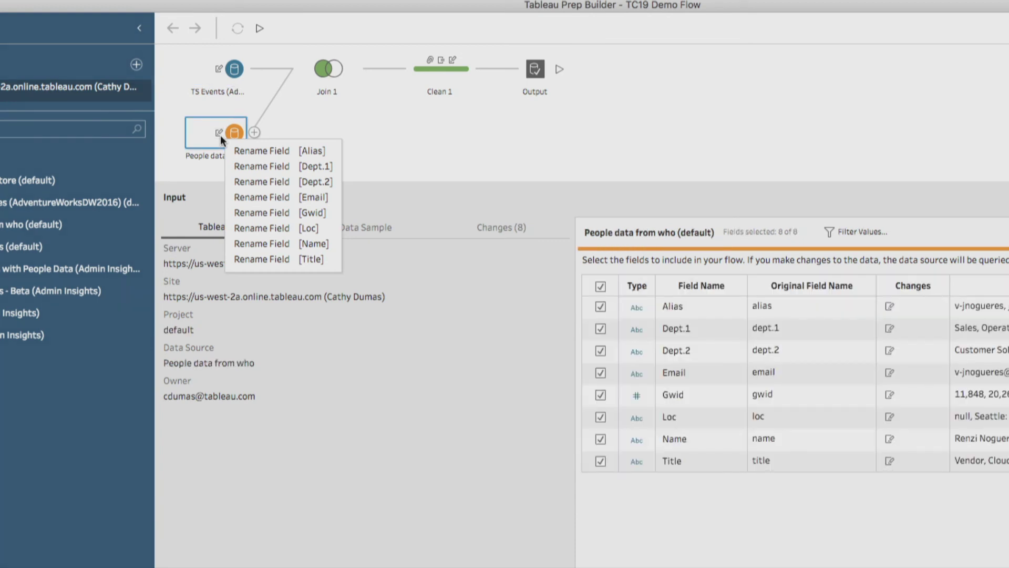
Examine the flow's Join 1 clauses, Clean 1 changes, and Output publishing settings, including the available projects.
left_click(325, 70)
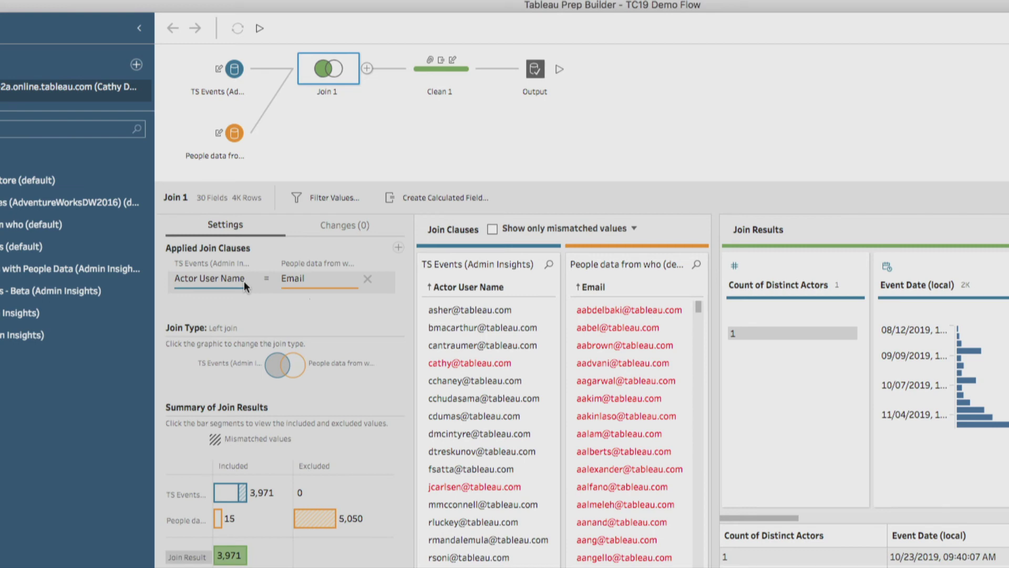
left_click(427, 80)
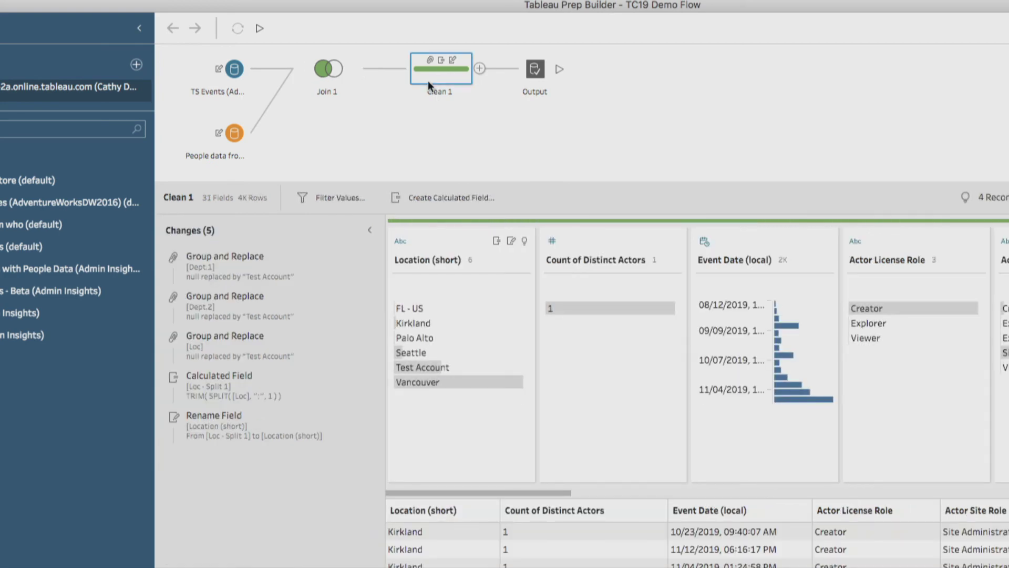
left_click(531, 77)
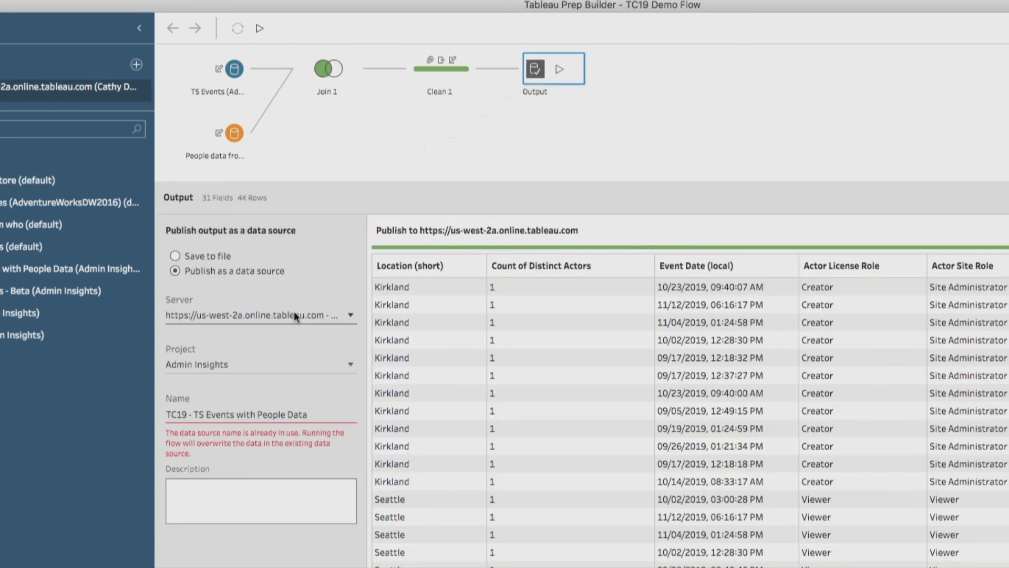
left_click(263, 365)
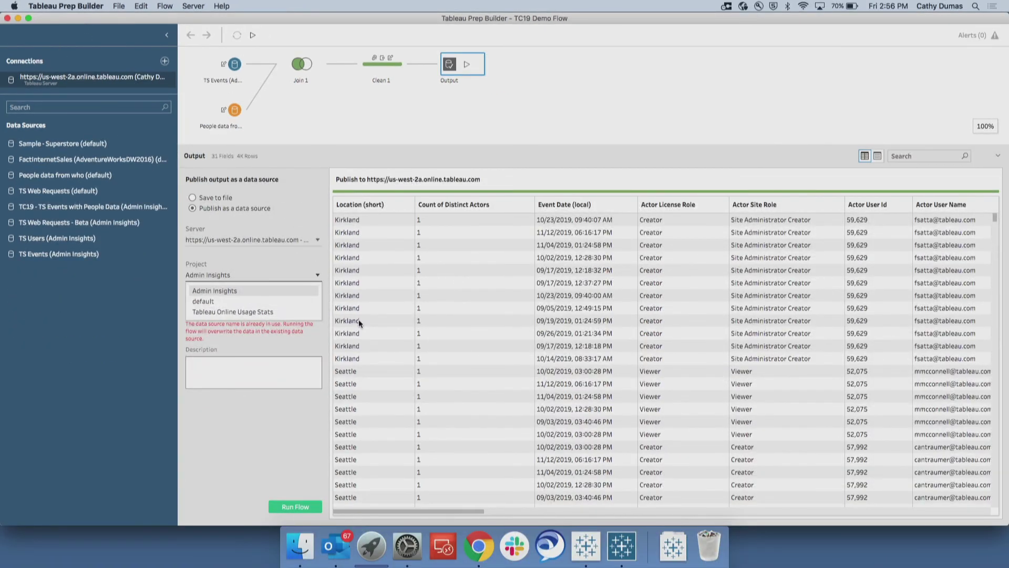
Switch to Tableau Desktop, open the 4: Join Data With Tableau Prep sheet with the field search cleared, and examine its location treemap.
left_click(586, 545)
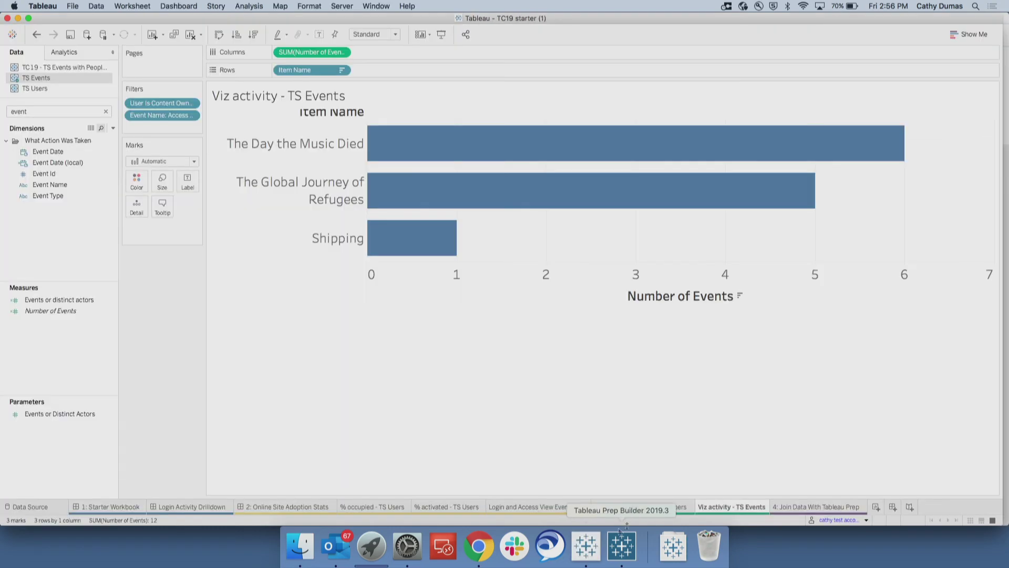
left_click(808, 509)
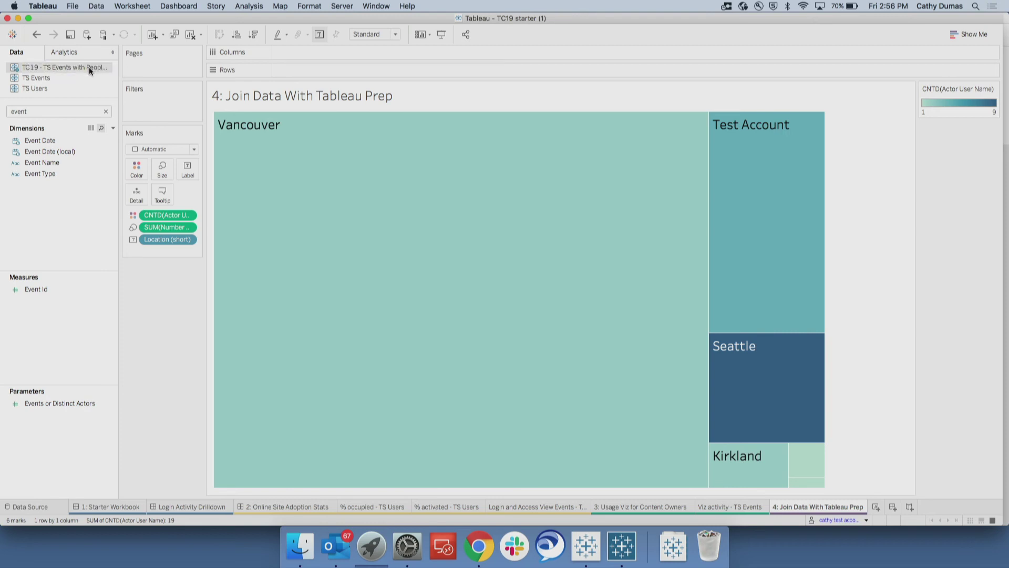
left_click(106, 112)
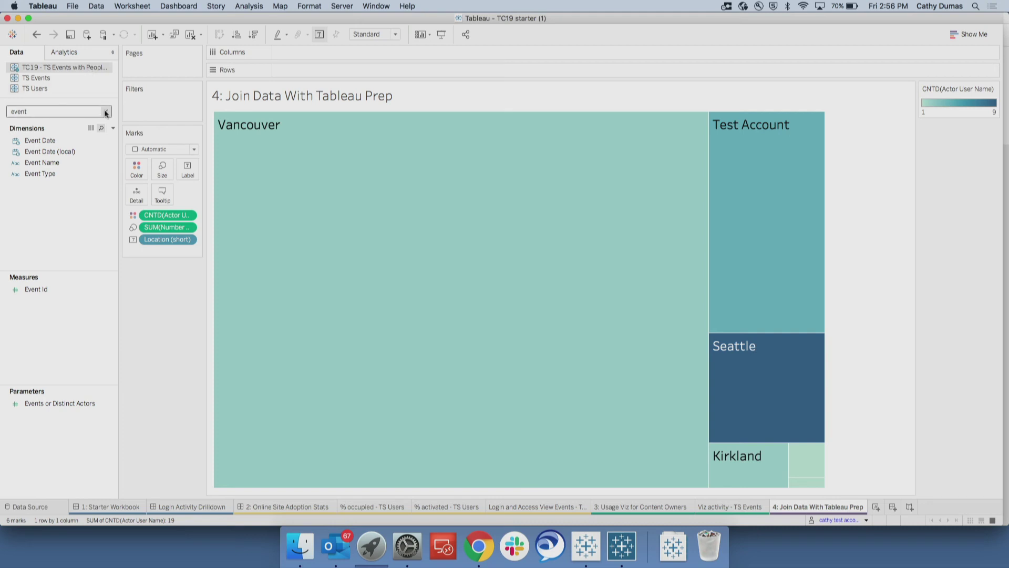
mouse_move(327, 217)
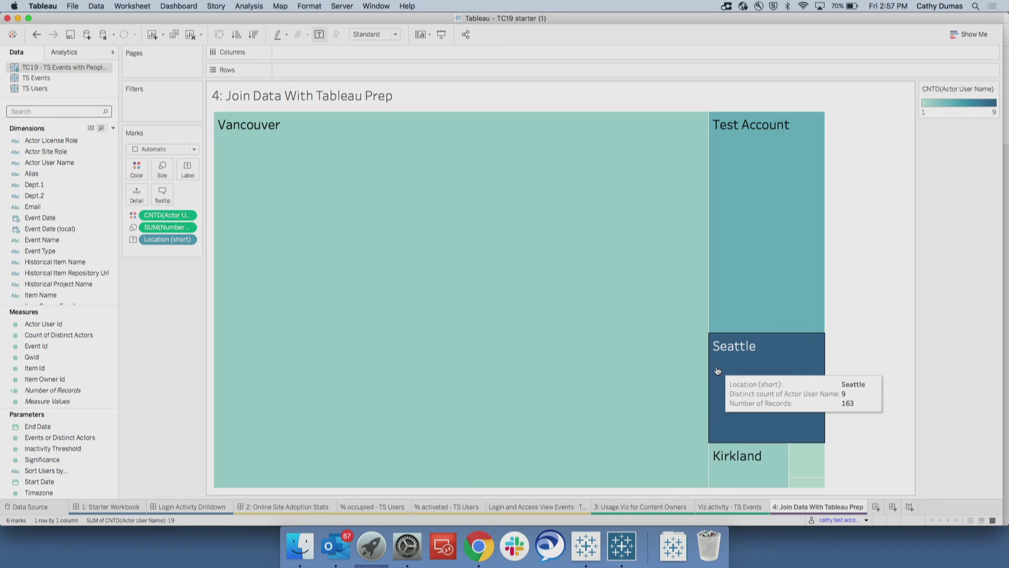
mouse_move(760, 460)
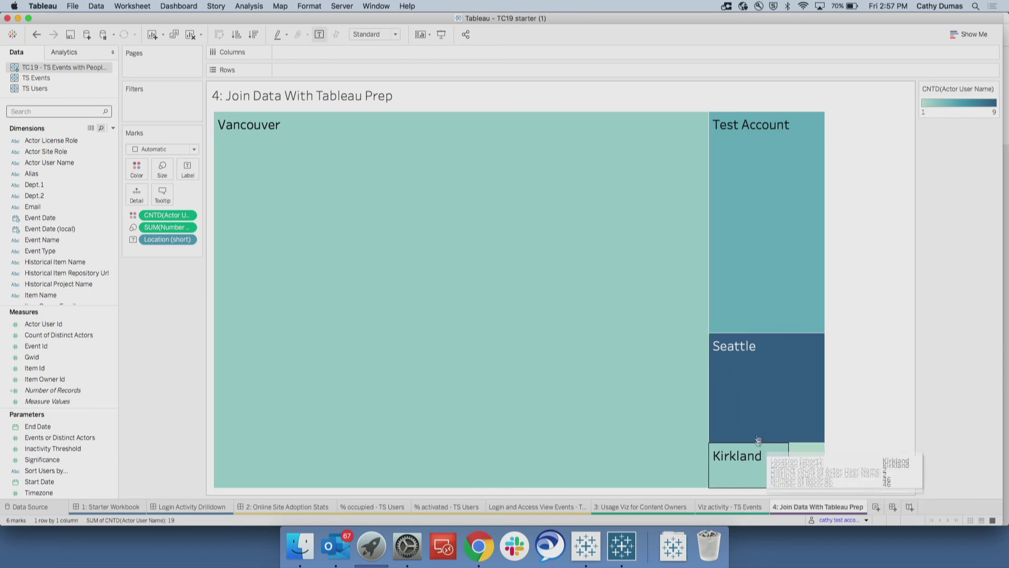
Filter the location treemap to keep only Seattle and Kirkland.
mouse_move(752, 406)
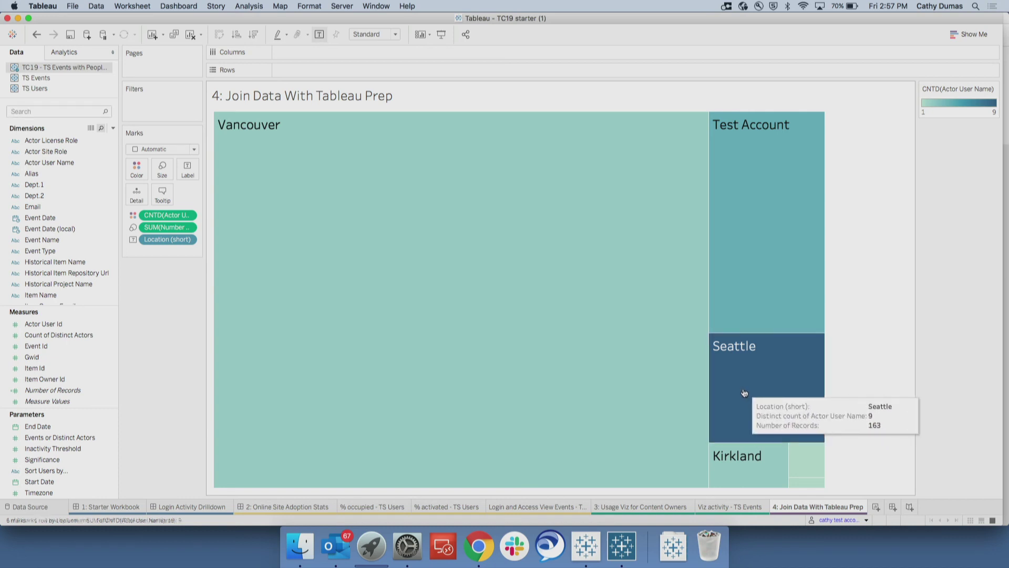
left_click(750, 406)
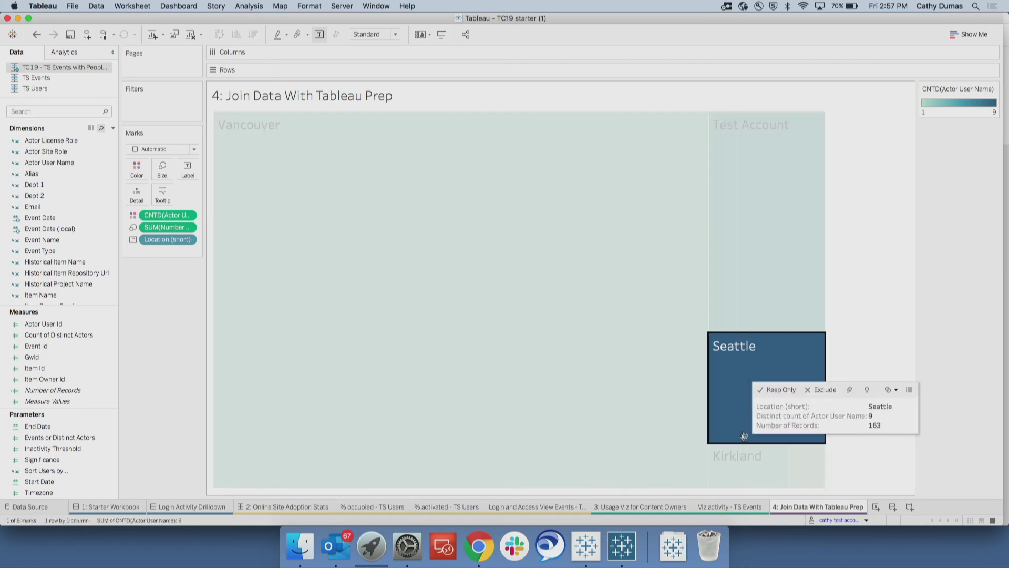
left_click(731, 466, "super")
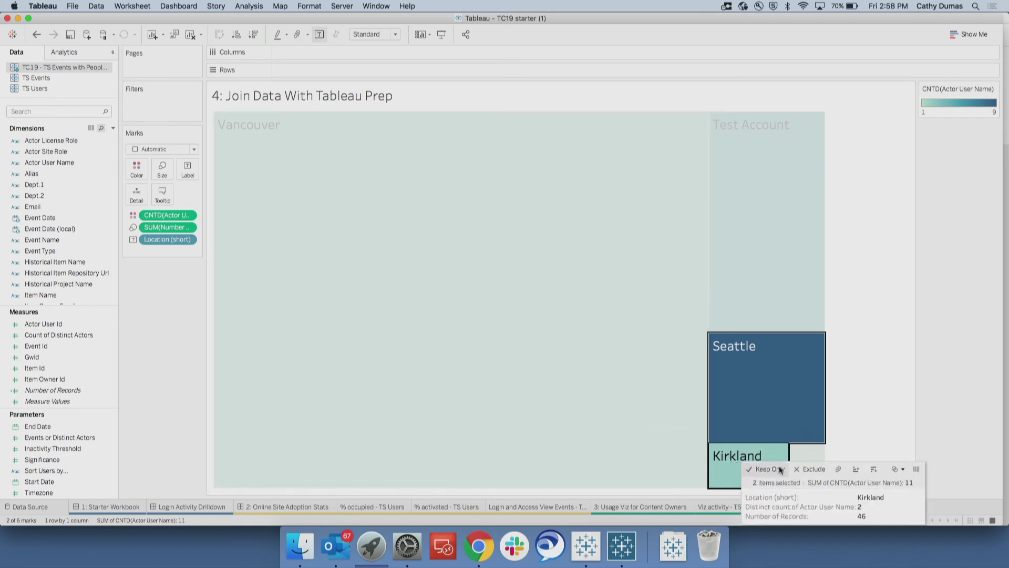
left_click(769, 470)
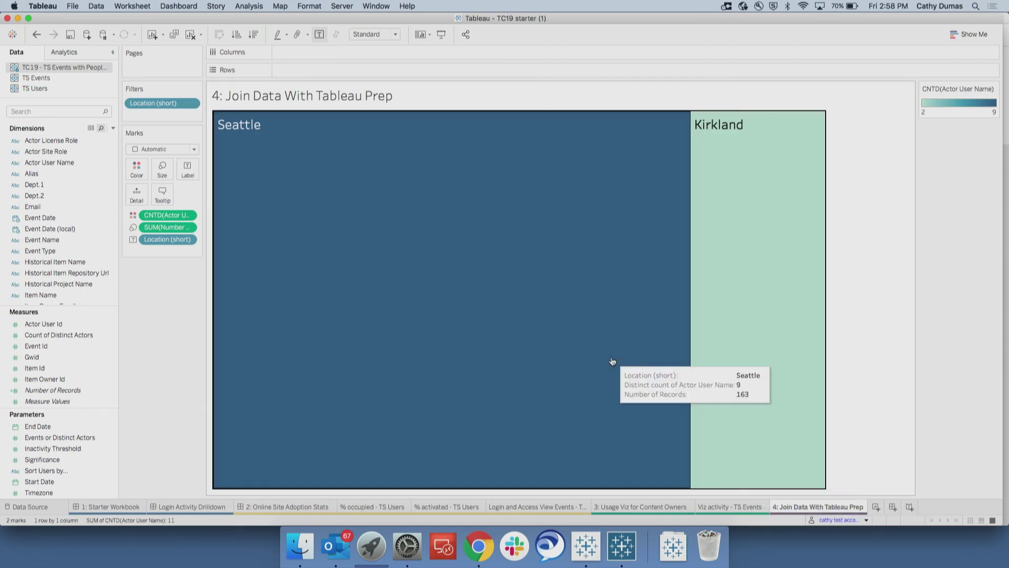
mouse_move(611, 361)
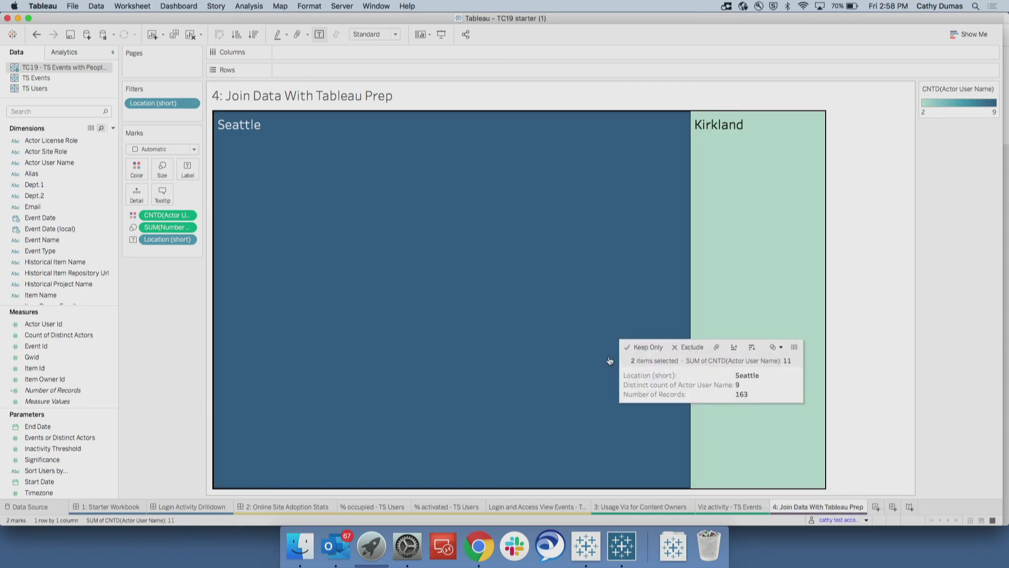
Inspect the Kirkland and Seattle marks and replace Location (short) with Email as the treemap's label to examine the most active user.
mouse_move(728, 314)
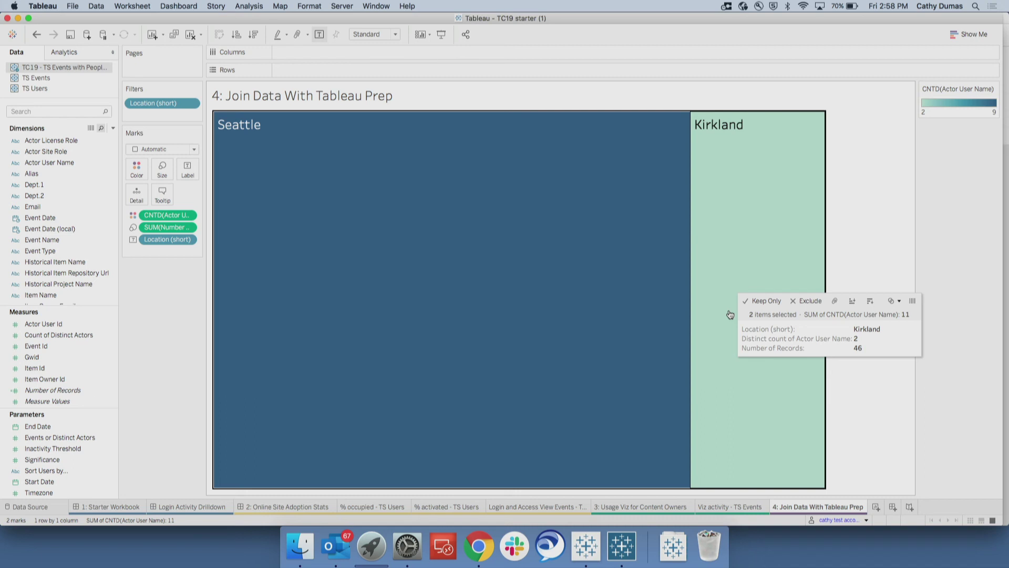
left_click(765, 258)
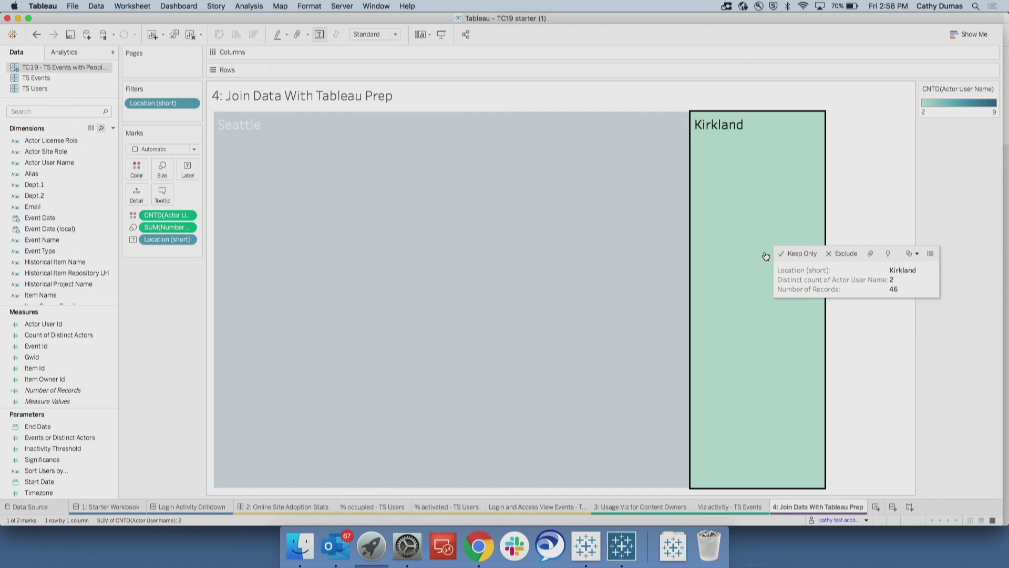
left_click(475, 245)
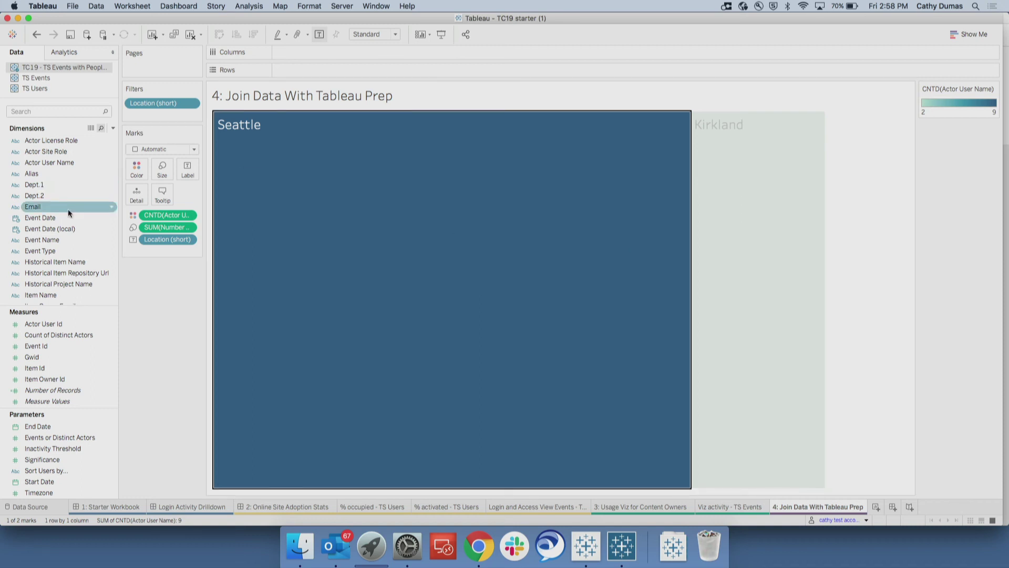
left_click_drag(69, 210, 171, 239)
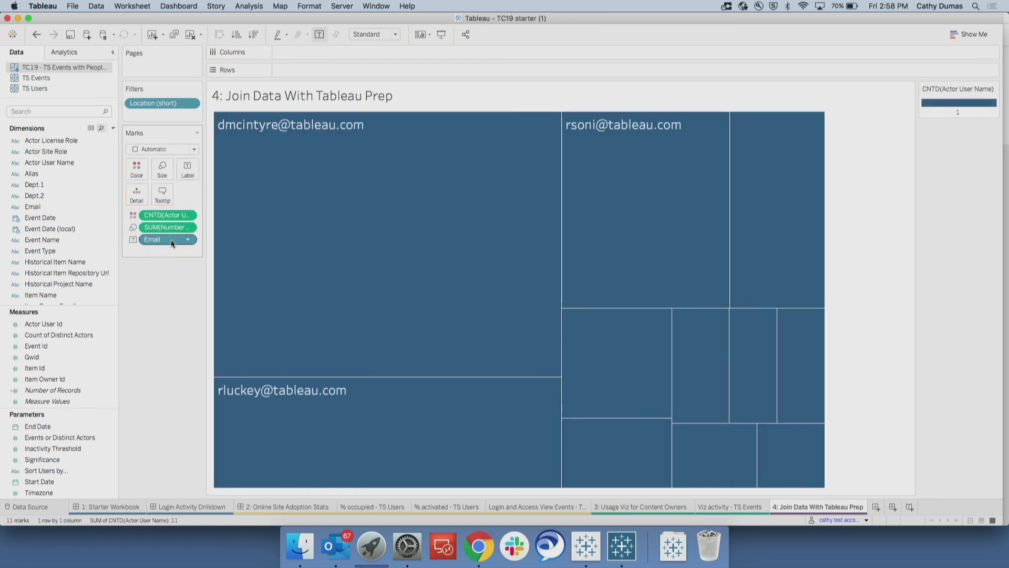
left_click(257, 155)
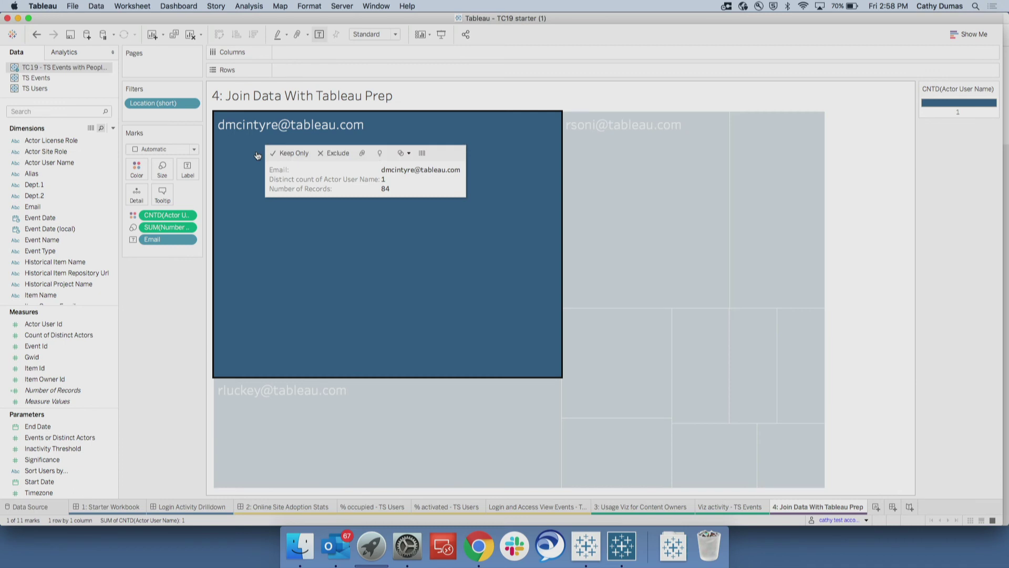
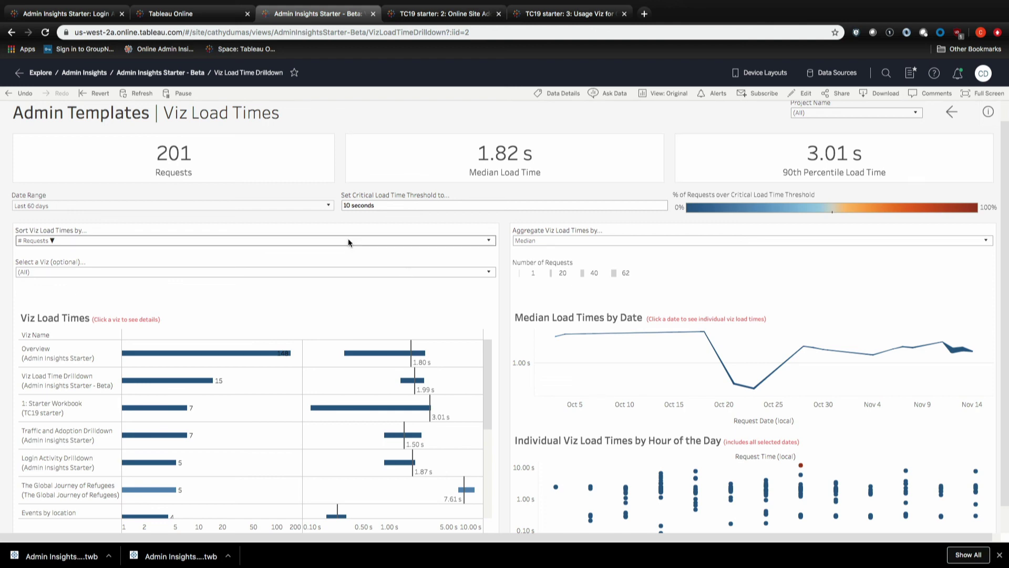
On Tableau Online's Viz Load Times dashboard, sort the vizzes by Median Load Time in descending order.
left_click(277, 241)
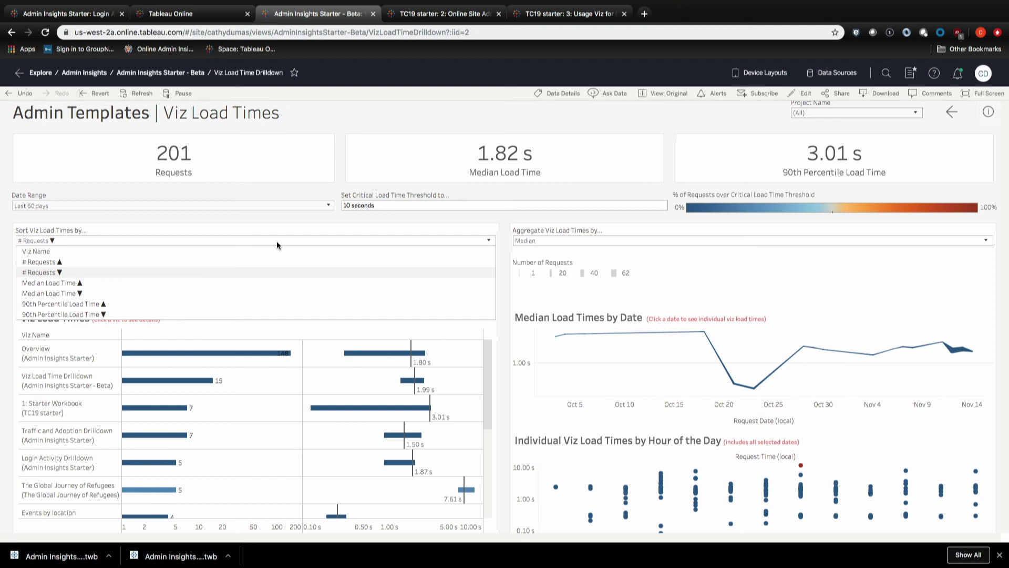
left_click(208, 294)
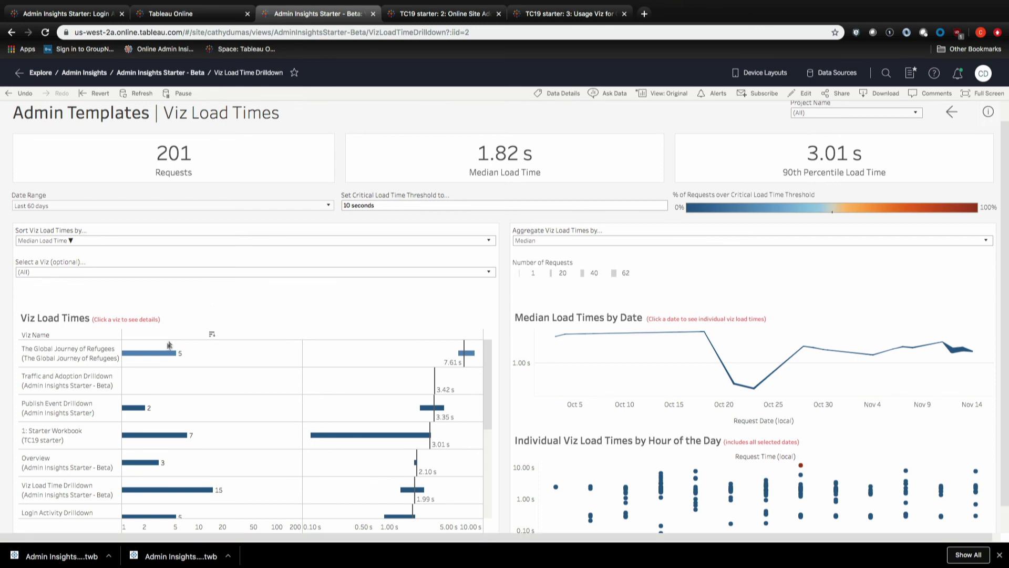
mouse_move(165, 356)
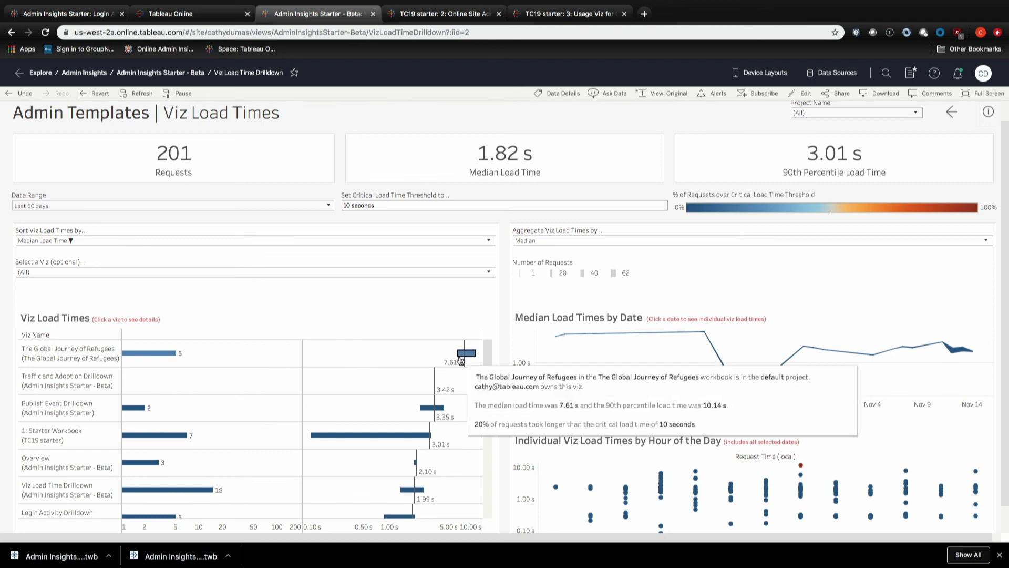
Examine the load-time details and owner actions for The Global Journey of Refugees viz, leaving its mark deselected.
left_click(461, 360)
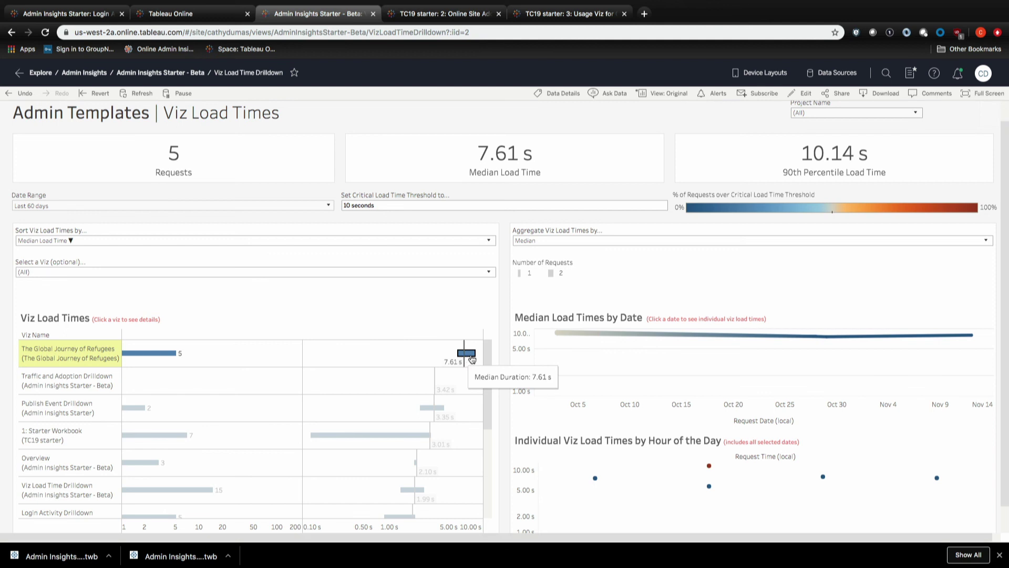
left_click(471, 360)
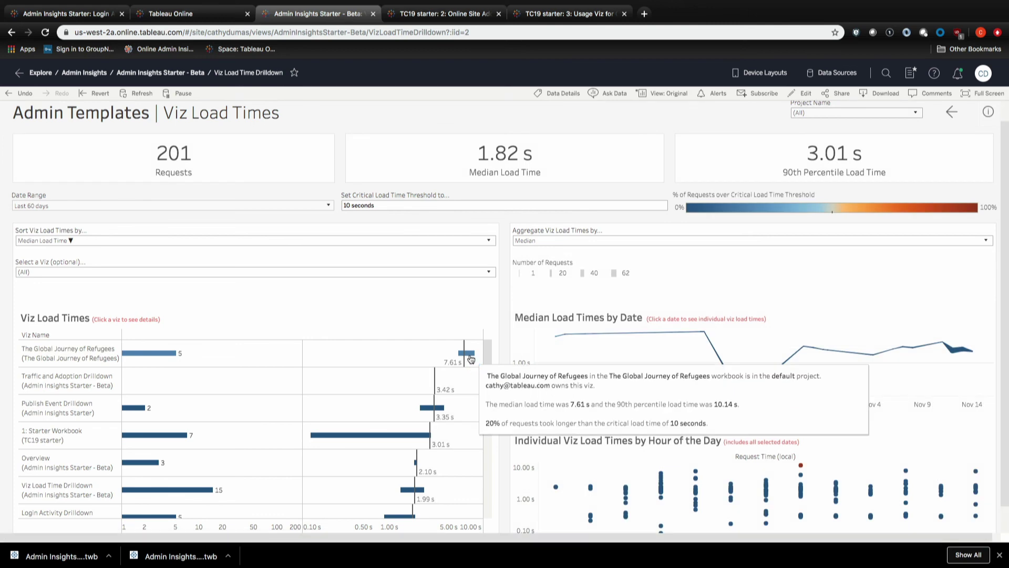
left_click(471, 359)
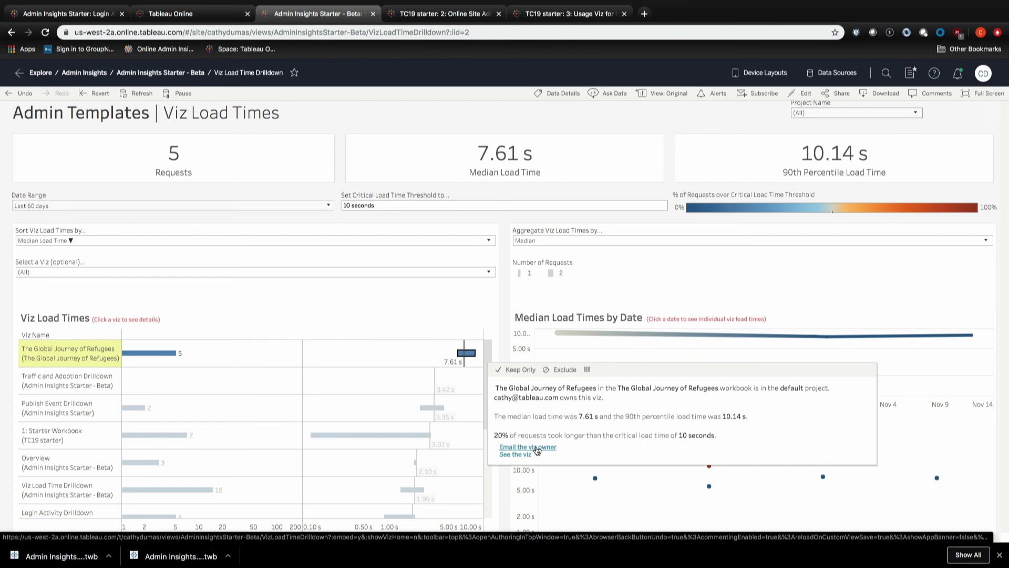
left_click(347, 363)
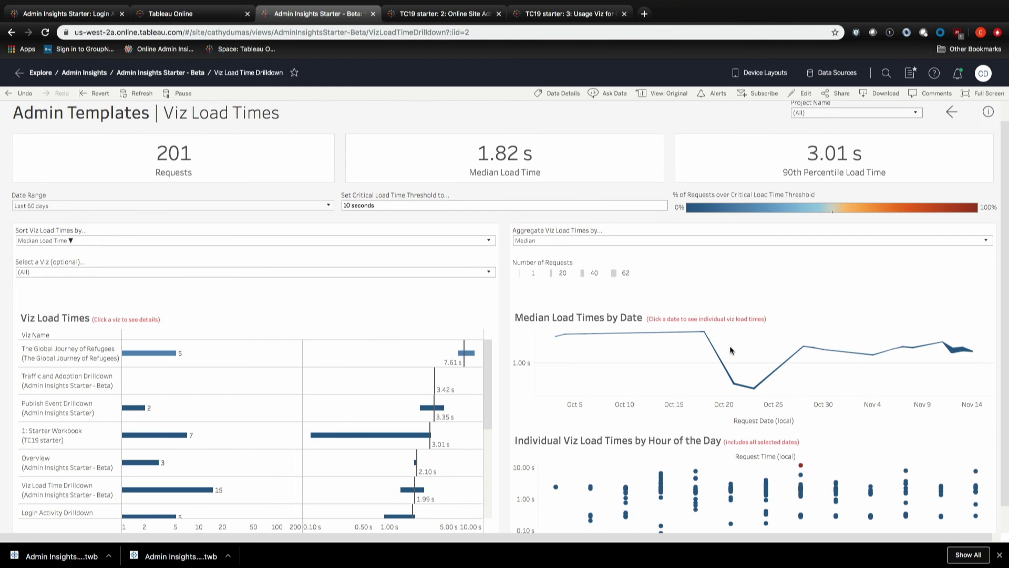
Examine the October 18 and mid-November points in Median Load Times by Date, and reselect The Global Journey of Refugees' load-time bar.
mouse_move(707, 334)
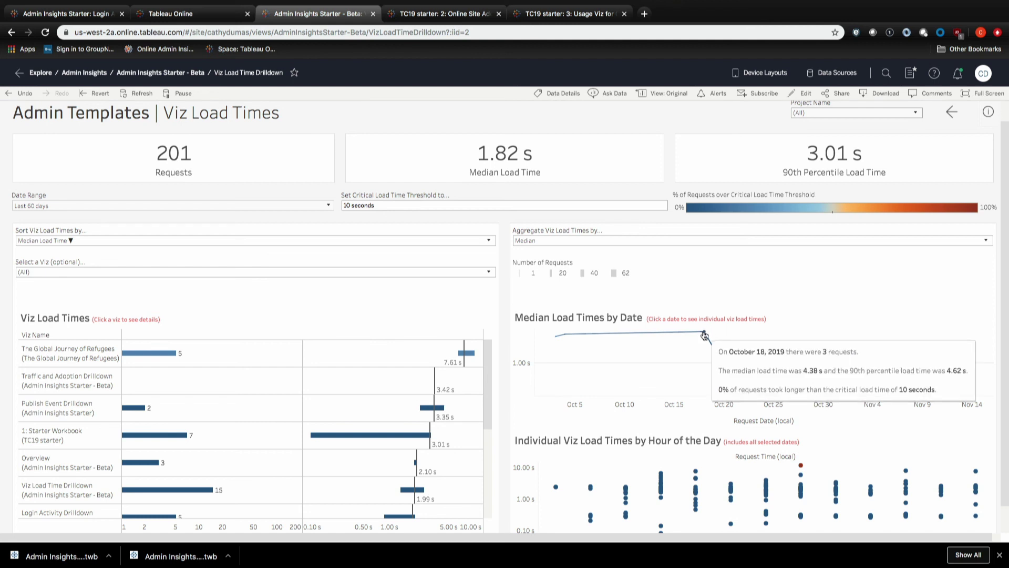
mouse_move(957, 359)
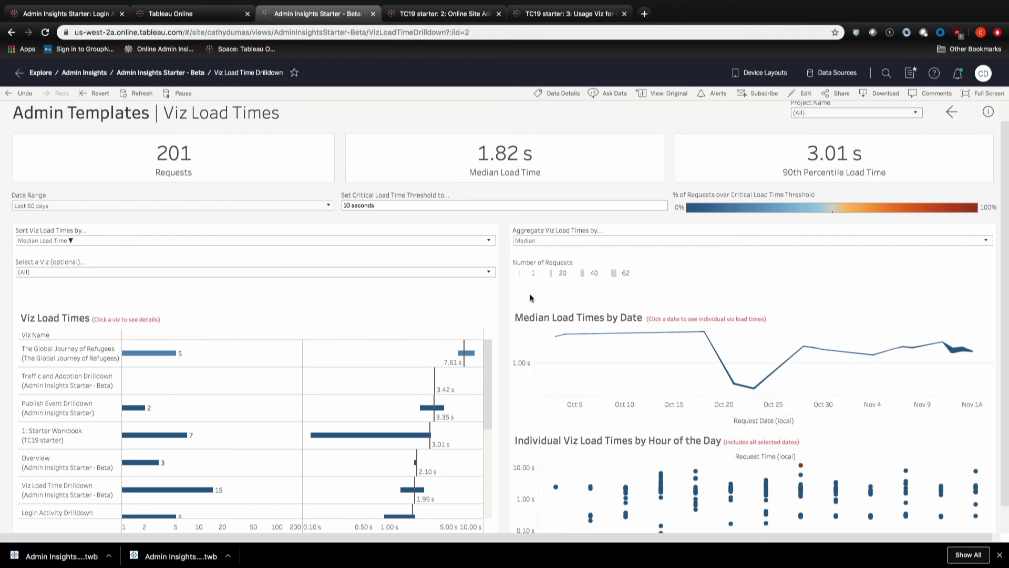
left_click(474, 359)
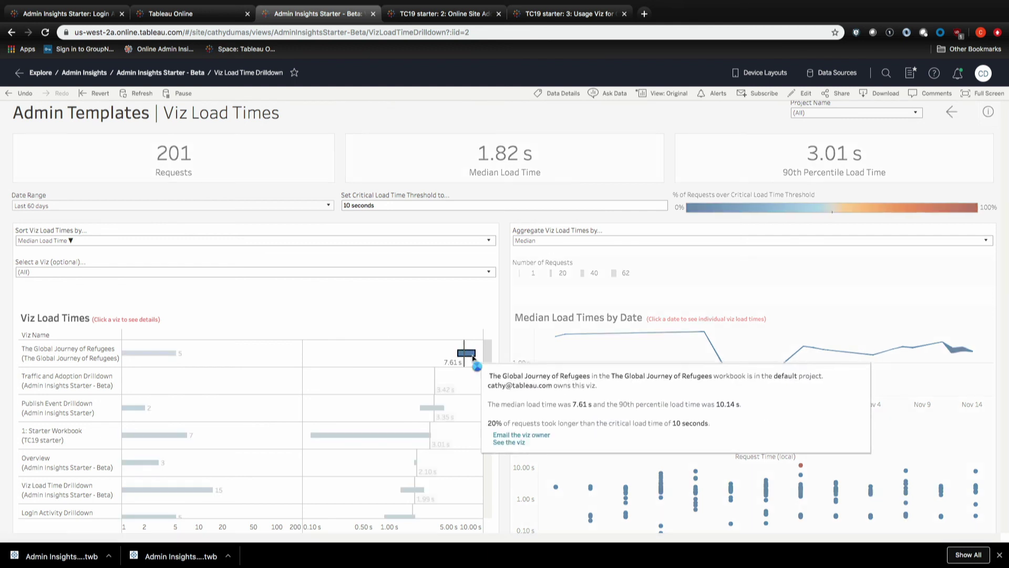